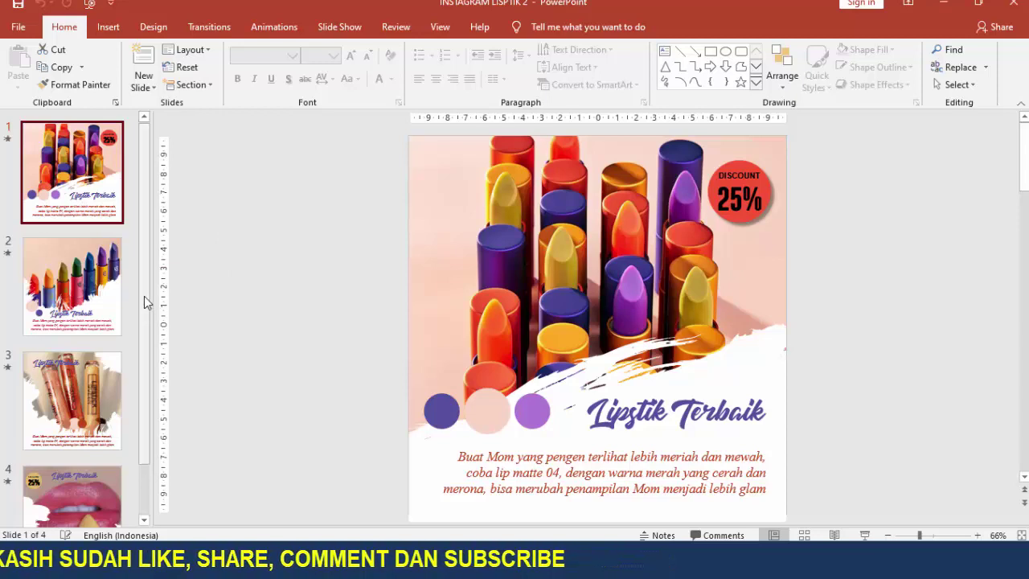
Step: Browse through lipstick slides 1–4 in the Slides pane and return to slide 1
{"action": "scroll", "coordinate": [147, 301], "scroll_direction": "down", "scroll_amount": 2}
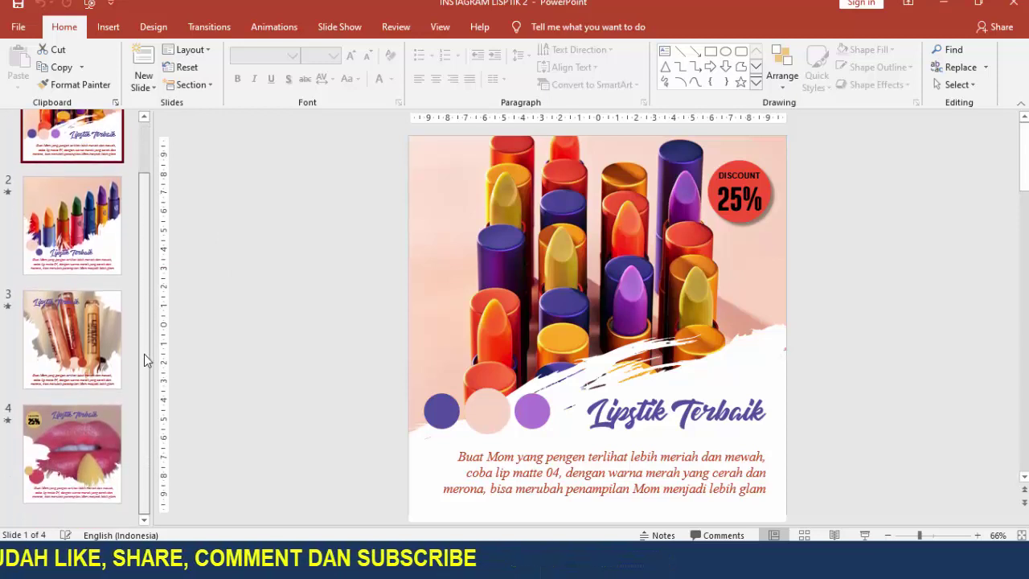
{"action": "scroll", "coordinate": [149, 265], "scroll_direction": "up", "scroll_amount": 2}
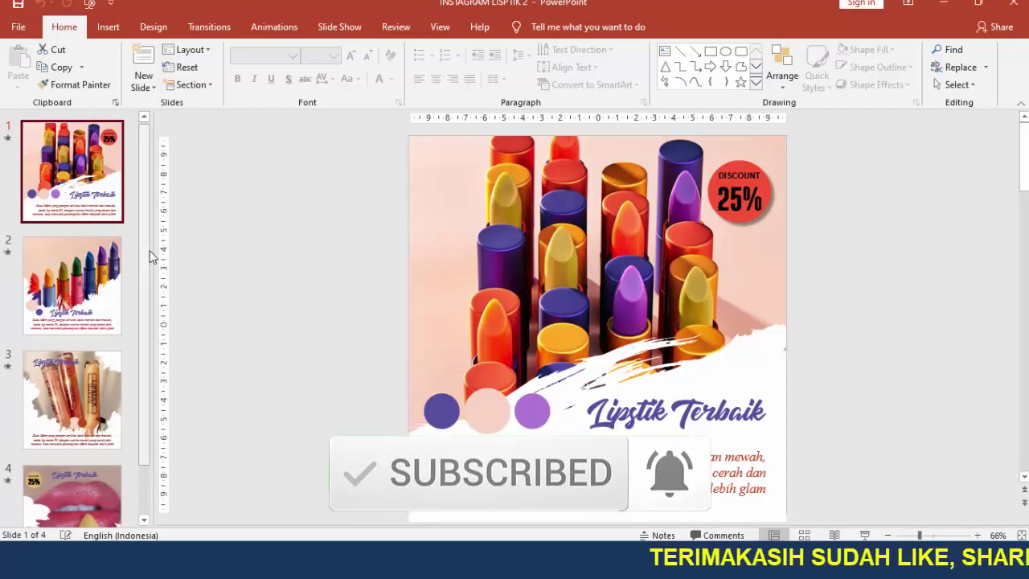
{"action": "mouse_move", "coordinate": [146, 242]}
{"action": "left_mouse_down"}
{"action": "mouse_move", "coordinate": [150, 301]}
{"action": "mouse_move", "coordinate": [143, 231]}
{"action": "left_mouse_up"}
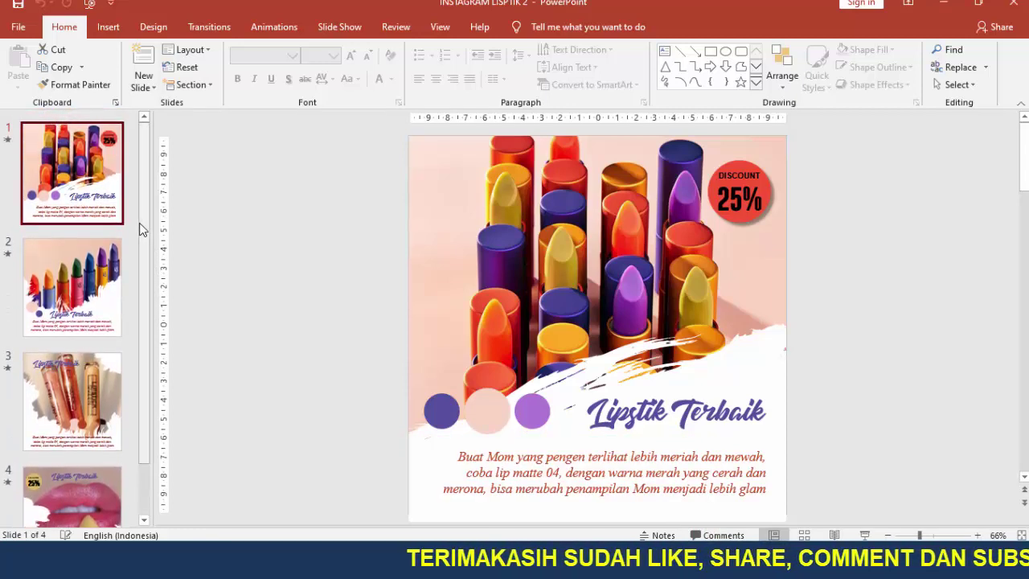
{"action": "left_click_drag", "start_coordinate": [145, 221], "coordinate": [143, 298]}
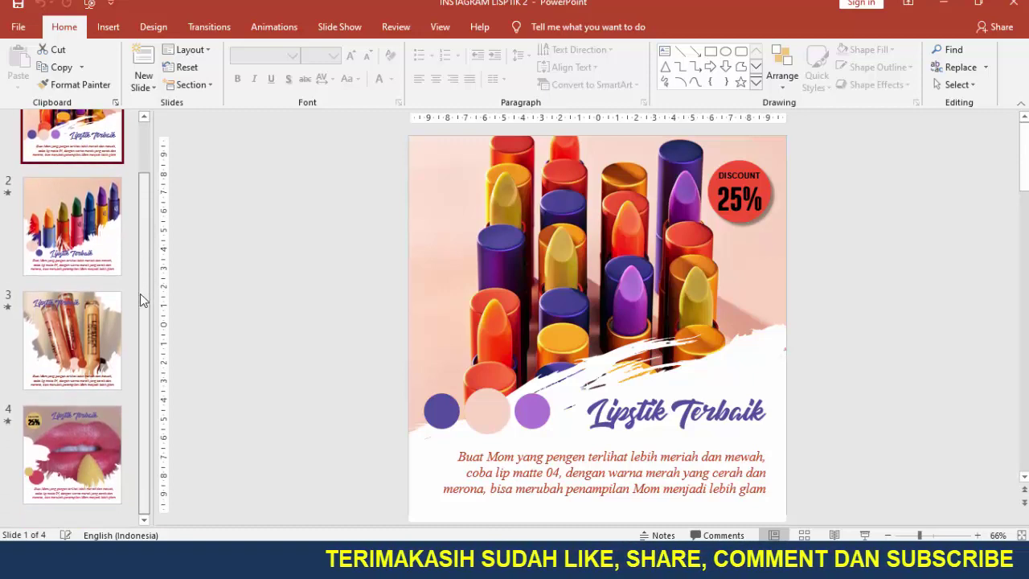
{"action": "left_click_drag", "start_coordinate": [156, 243], "coordinate": [153, 203]}
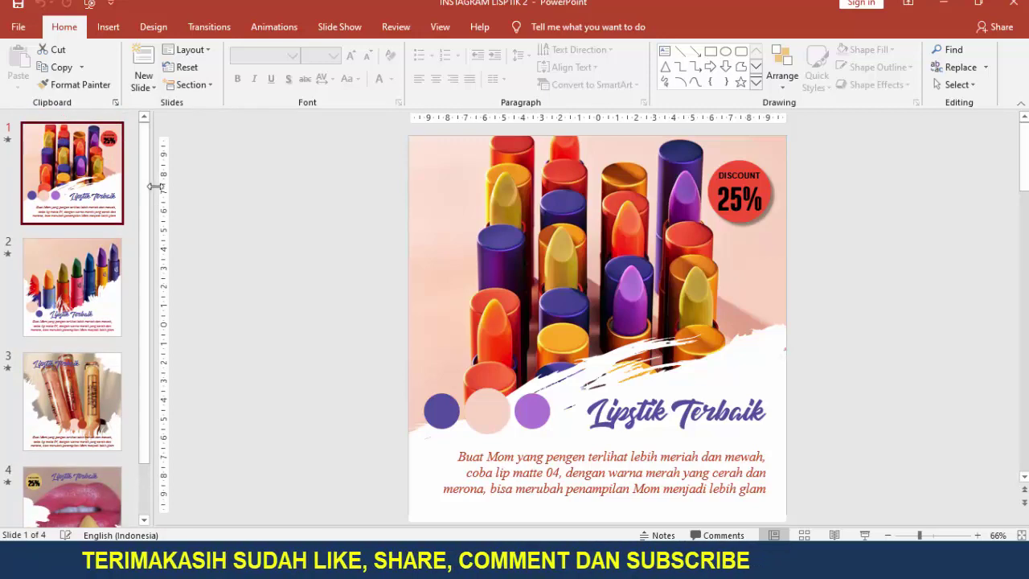
{"action": "left_click", "coordinate": [98, 283]}
{"action": "left_click", "coordinate": [79, 398]}
{"action": "left_click", "coordinate": [87, 487]}
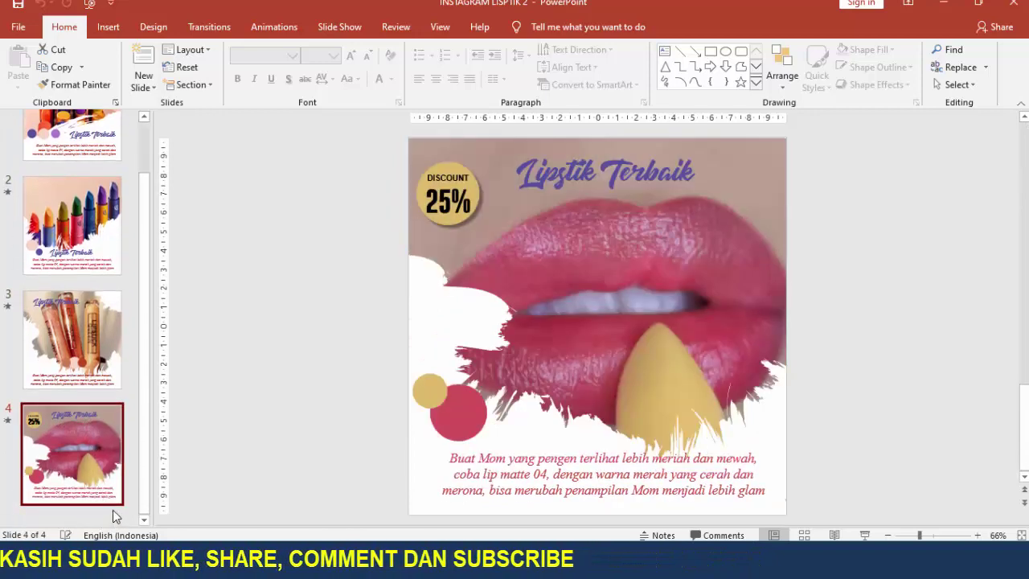
{"action": "scroll", "coordinate": [145, 133], "scroll_direction": "up", "scroll_amount": 2}
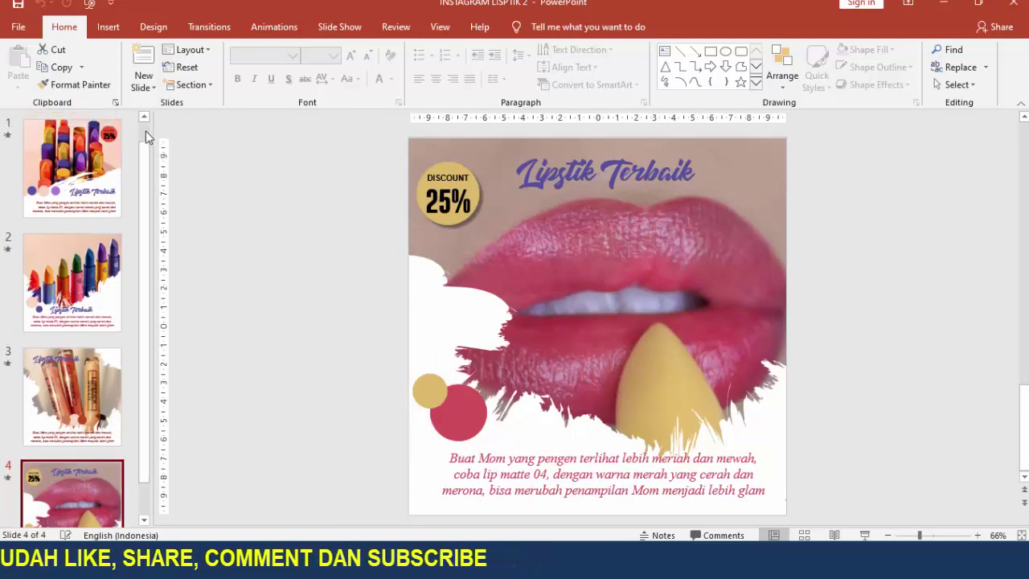
{"action": "left_click", "coordinate": [121, 138]}
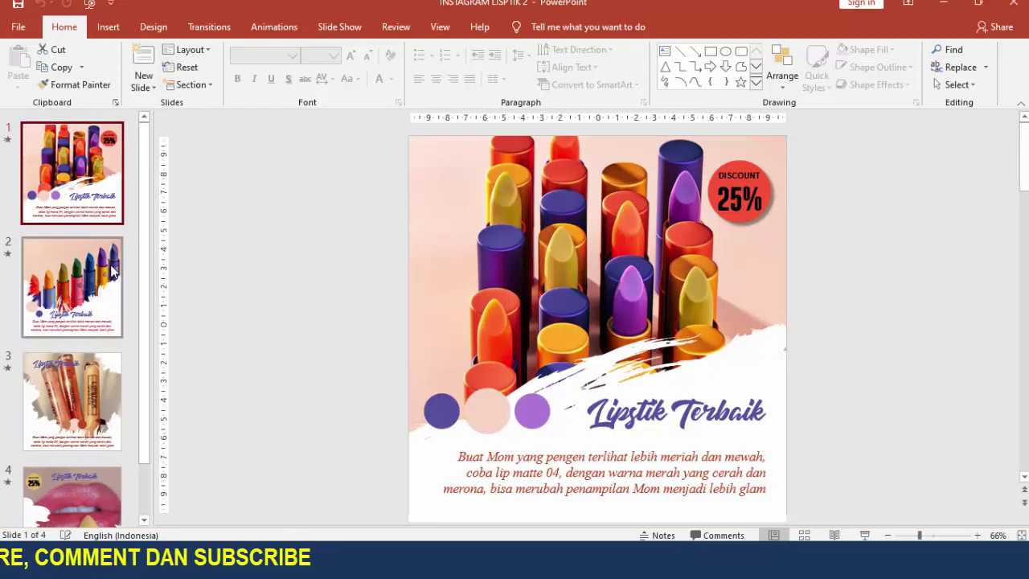
Step: Review slides 2–4 once more, return to slide 1 and play the slide show from the beginning
{"action": "left_click", "coordinate": [88, 285]}
{"action": "left_click", "coordinate": [99, 366]}
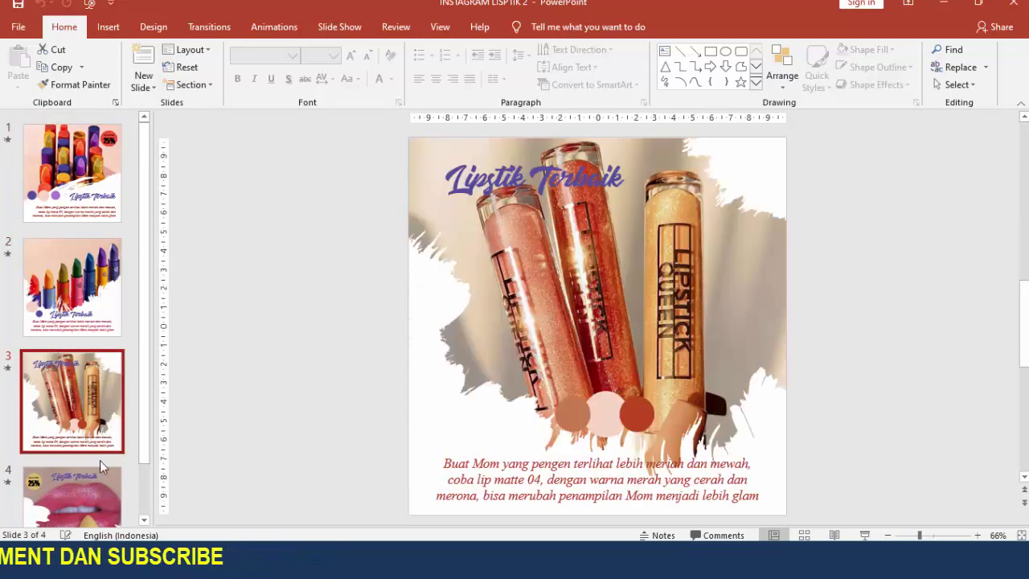
{"action": "left_click", "coordinate": [99, 460]}
{"action": "scroll", "coordinate": [140, 147], "scroll_direction": "up", "scroll_amount": 3}
{"action": "left_click", "coordinate": [120, 146]}
{"action": "scroll", "coordinate": [143, 146], "scroll_direction": "up", "scroll_amount": 1}
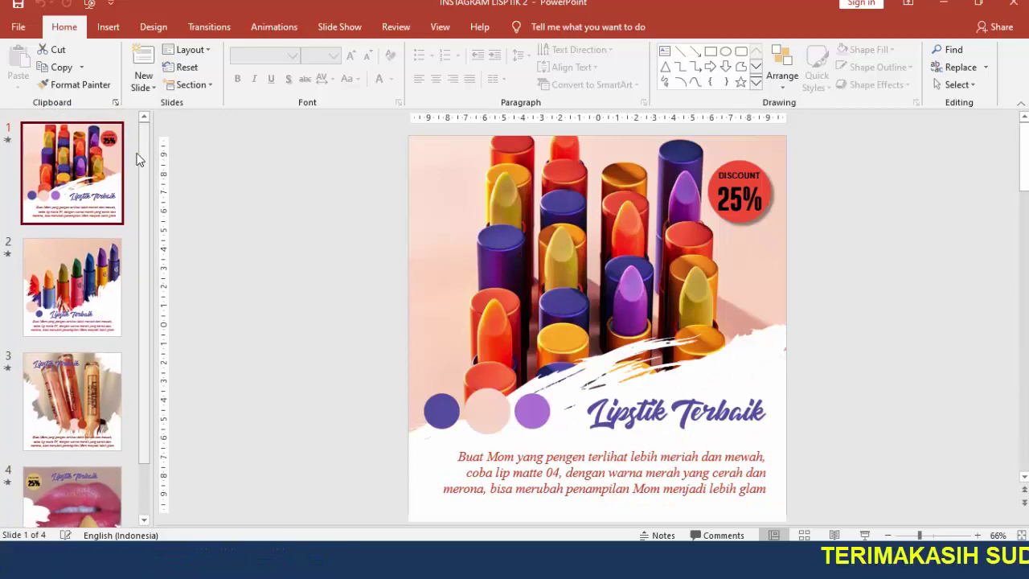
{"action": "left_click", "coordinate": [866, 536]}
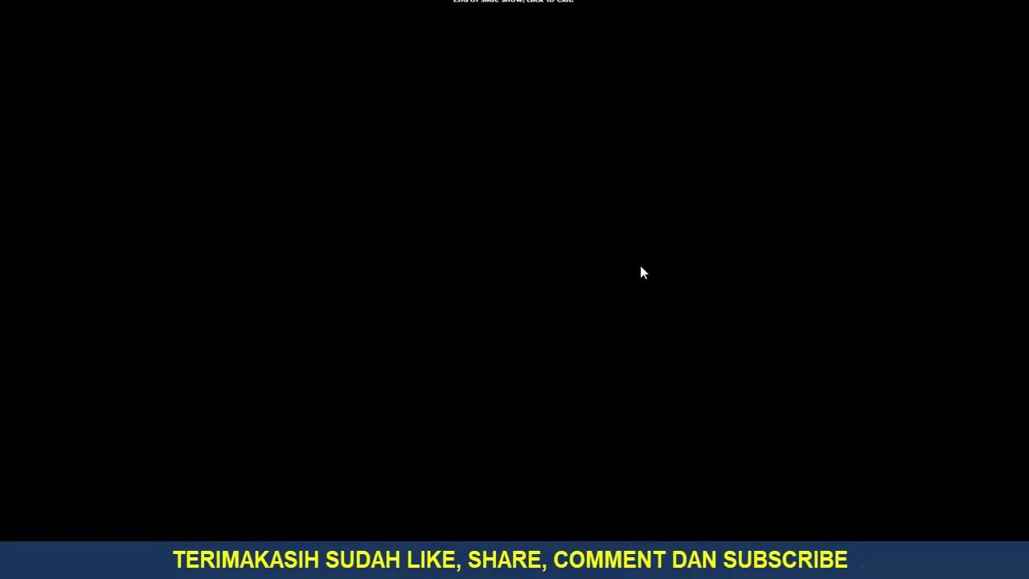
Step: Exit the finished slide show, return to slide 1 and shift the lipstick photo slightly right
{"action": "left_click", "coordinate": [642, 272]}
{"action": "scroll", "coordinate": [148, 135], "scroll_direction": "up", "scroll_amount": 2}
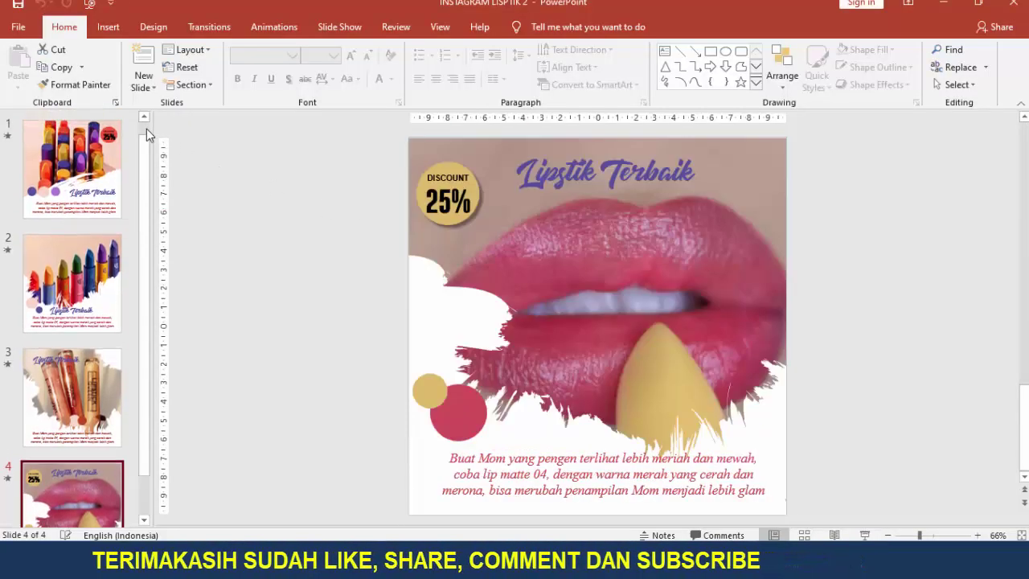
{"action": "left_click", "coordinate": [72, 173]}
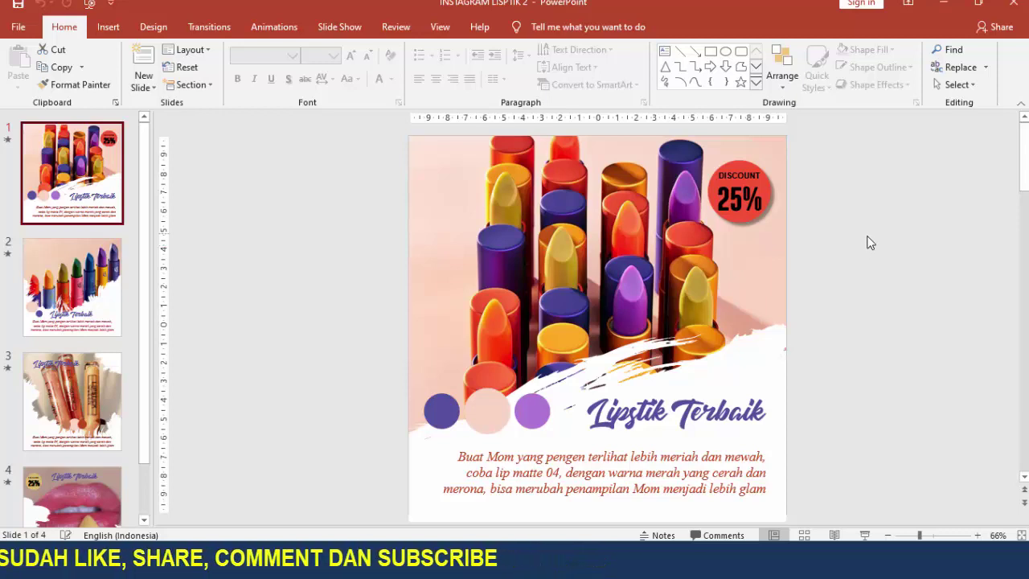
{"action": "left_click", "coordinate": [717, 242]}
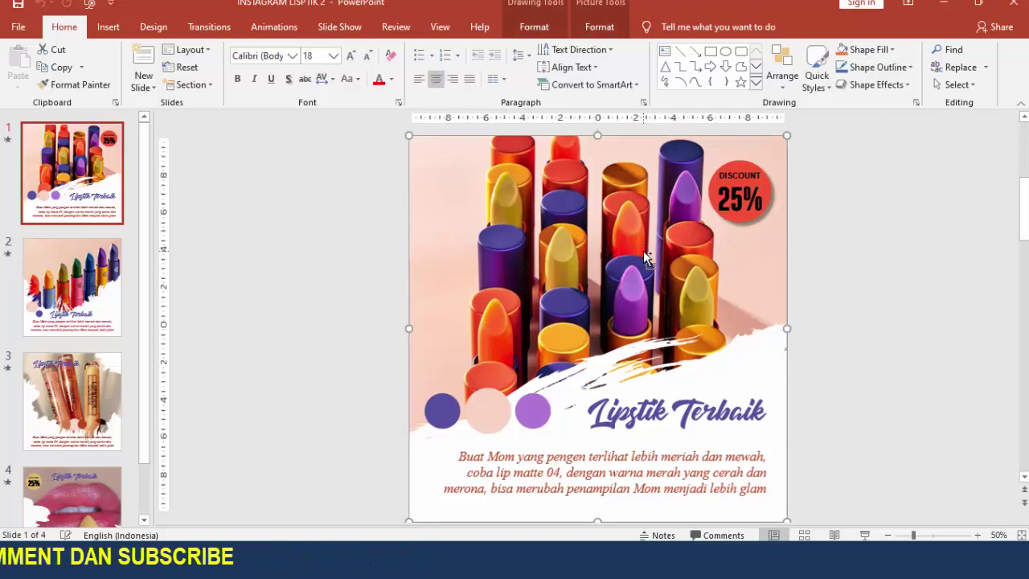
{"action": "scroll", "coordinate": [640, 256], "scroll_direction": "down", "scroll_amount": 2}
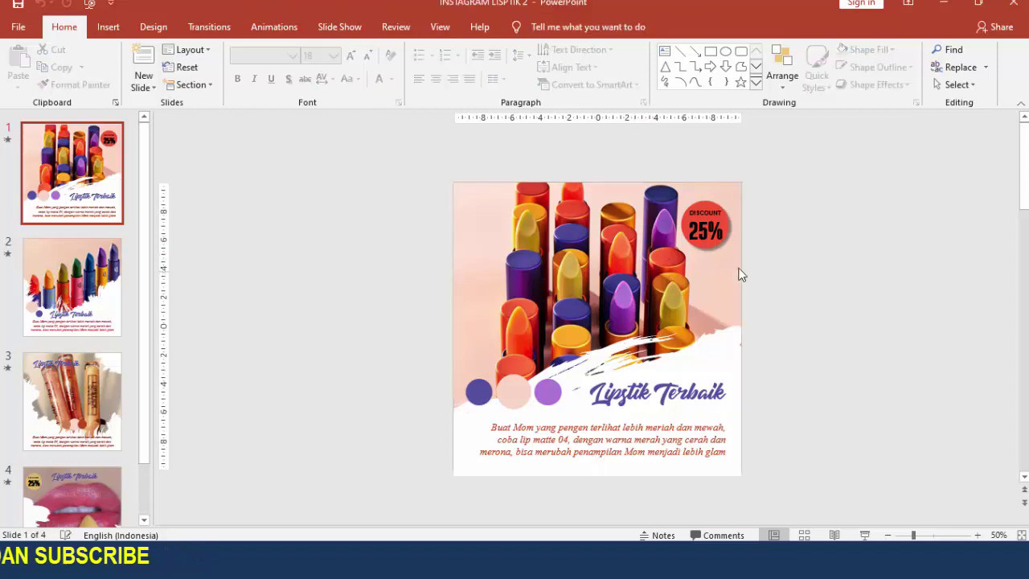
{"action": "mouse_move", "coordinate": [616, 262]}
{"action": "left_mouse_down"}
{"action": "mouse_move", "coordinate": [602, 254]}
{"action": "mouse_move", "coordinate": [648, 265]}
{"action": "left_mouse_up"}
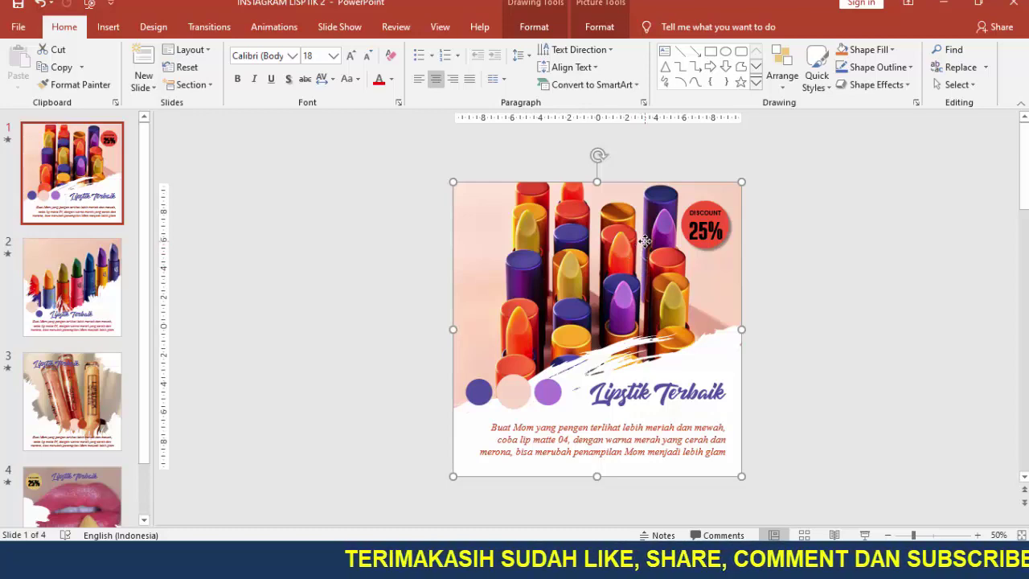
Step: In Format Picture, set the slide 1 photo to a picture fill inserted from a file
{"action": "right_click", "coordinate": [646, 241]}
{"action": "left_click", "coordinate": [692, 512]}
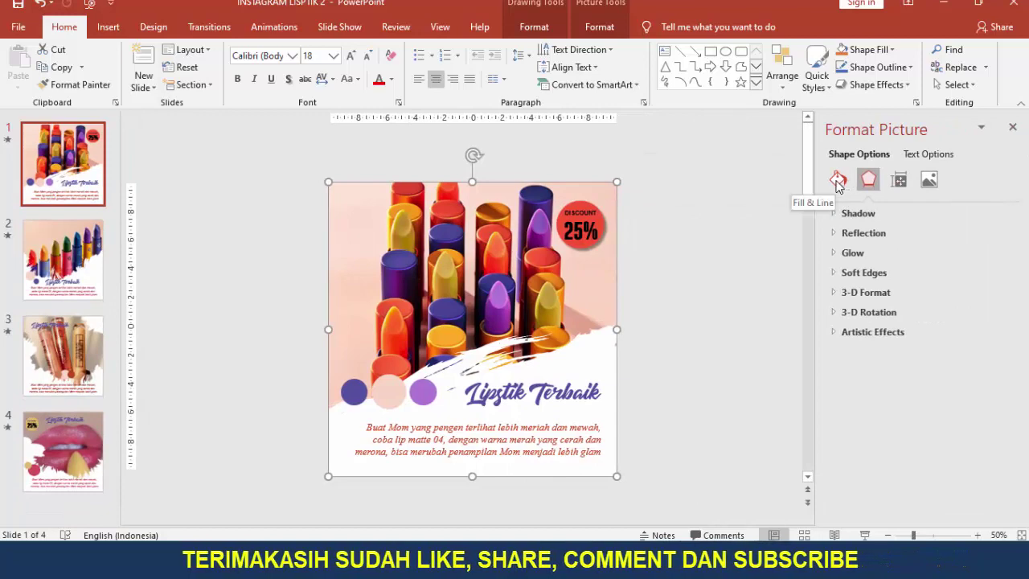
{"action": "left_click", "coordinate": [838, 180]}
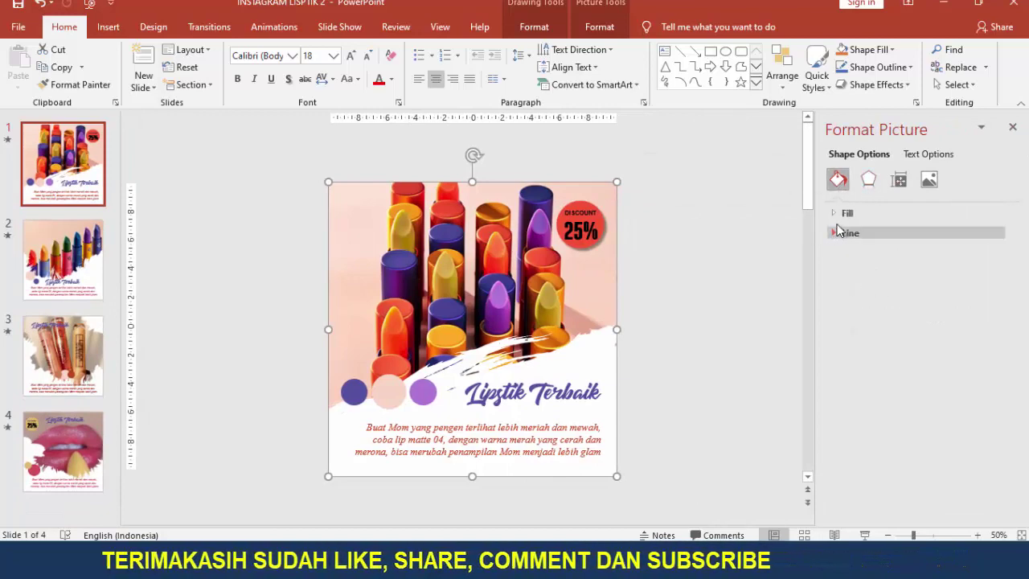
{"action": "left_click", "coordinate": [836, 213]}
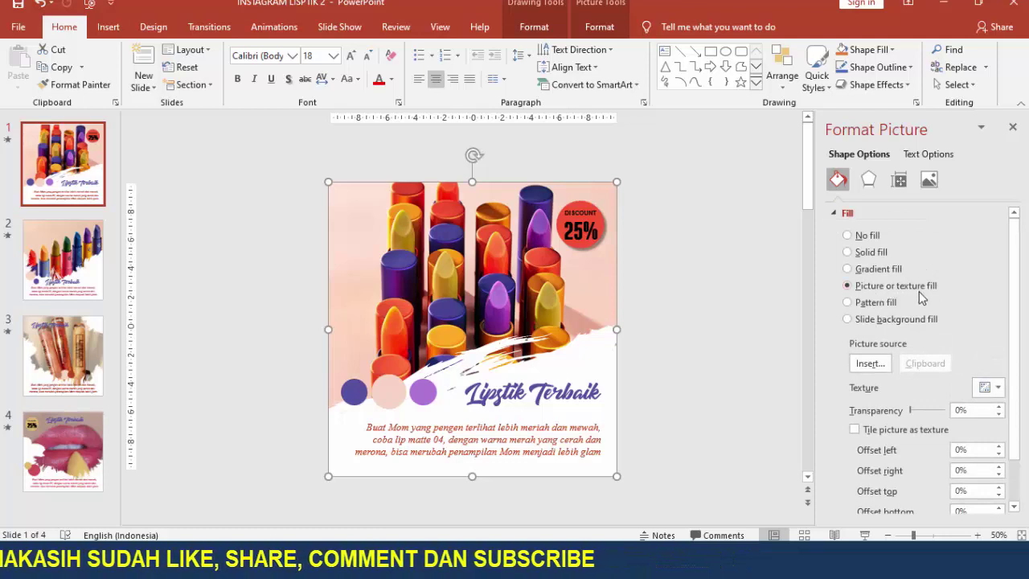
{"action": "left_click", "coordinate": [875, 363]}
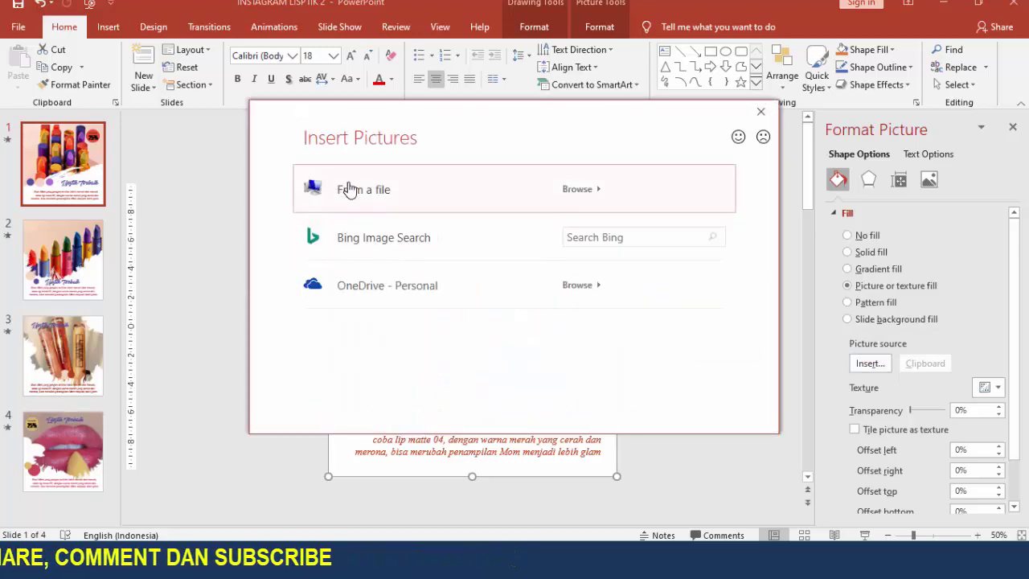
{"action": "left_click", "coordinate": [347, 188]}
Step: Browse to POWERPOINT > 42 INSTAGRAM LISPTIK > FOTO LISPTIK and insert the colourful lipsticks photo
{"action": "left_click_drag", "start_coordinate": [177, 160], "coordinate": [176, 267]}
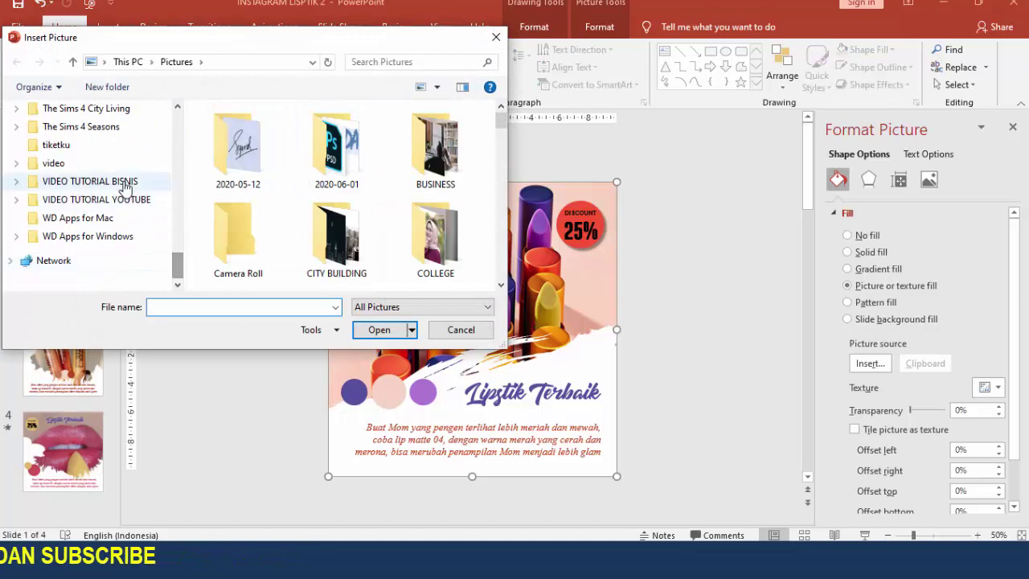
{"action": "left_click", "coordinate": [121, 181]}
{"action": "left_click", "coordinate": [117, 199]}
{"action": "double_click", "coordinate": [262, 149]}
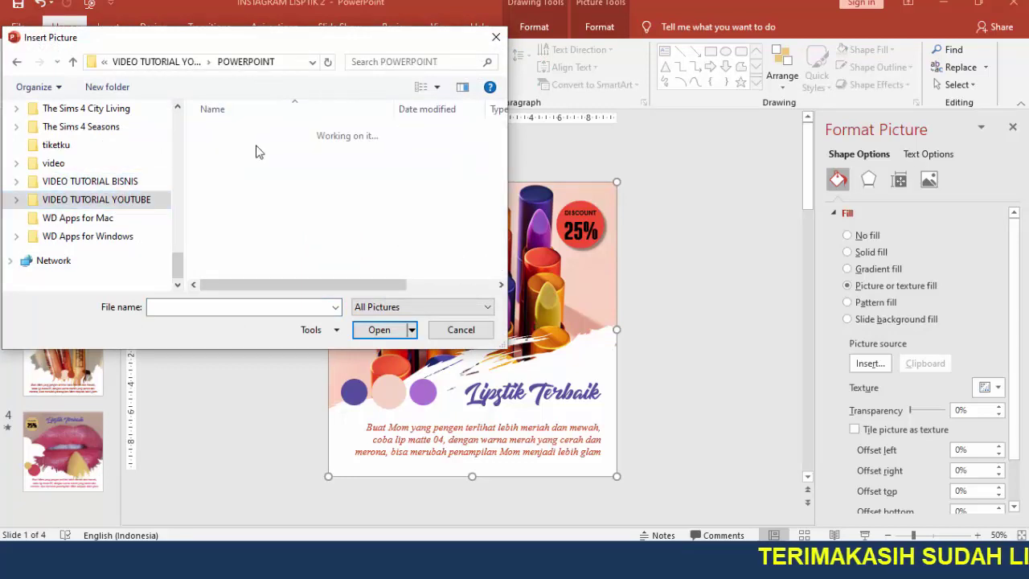
{"action": "left_click_drag", "start_coordinate": [490, 121], "coordinate": [492, 250]}
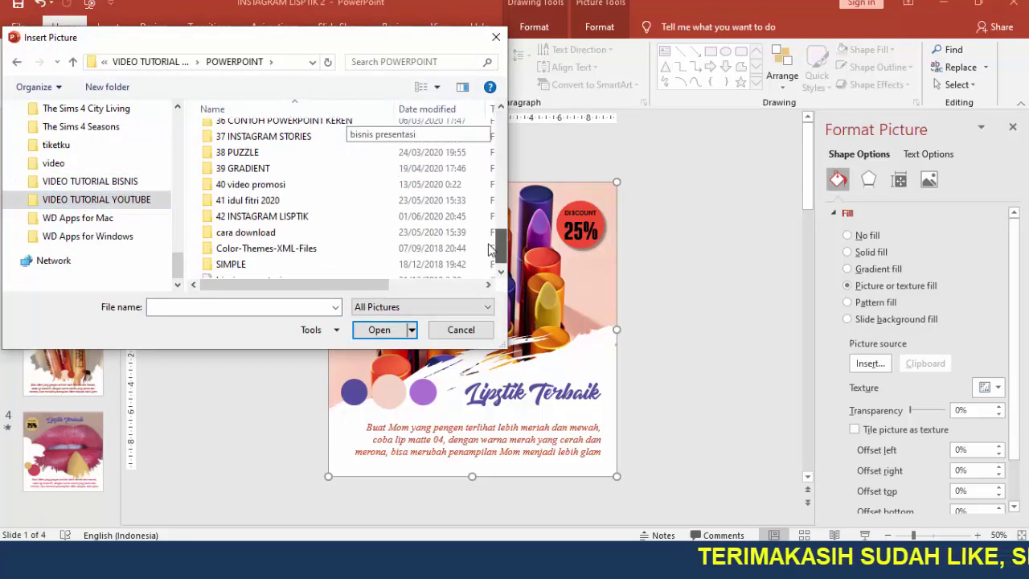
{"action": "double_click", "coordinate": [293, 216]}
{"action": "double_click", "coordinate": [353, 161]}
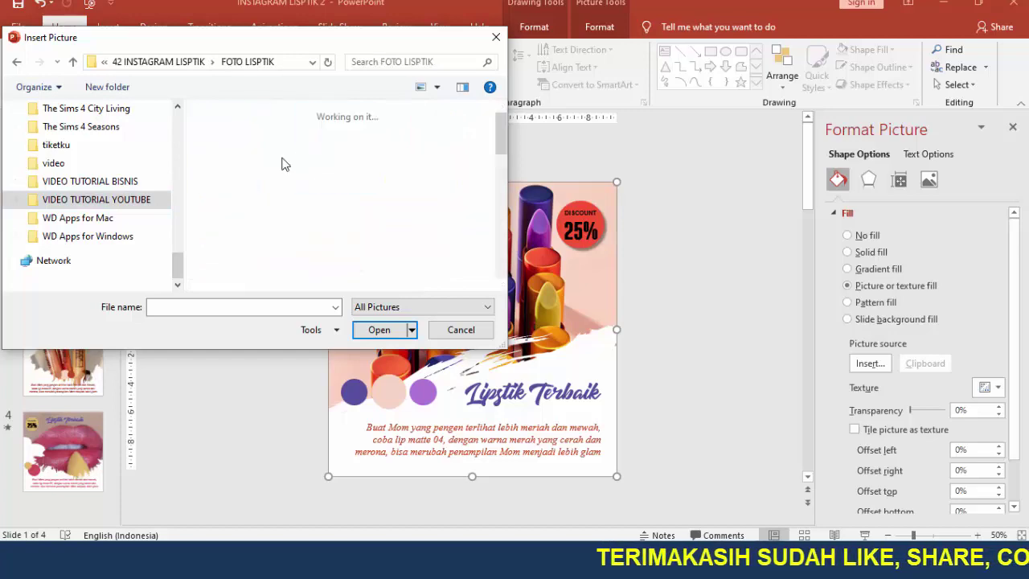
{"action": "mouse_move", "coordinate": [500, 133]}
{"action": "left_mouse_down"}
{"action": "mouse_move", "coordinate": [495, 258]}
{"action": "mouse_move", "coordinate": [495, 239]}
{"action": "left_mouse_up"}
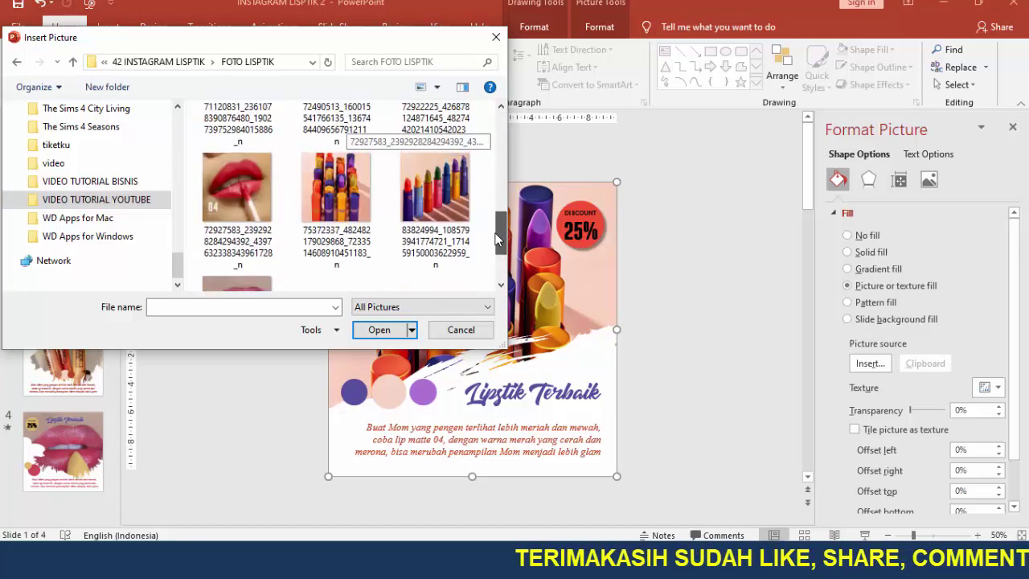
{"action": "left_click", "coordinate": [430, 209]}
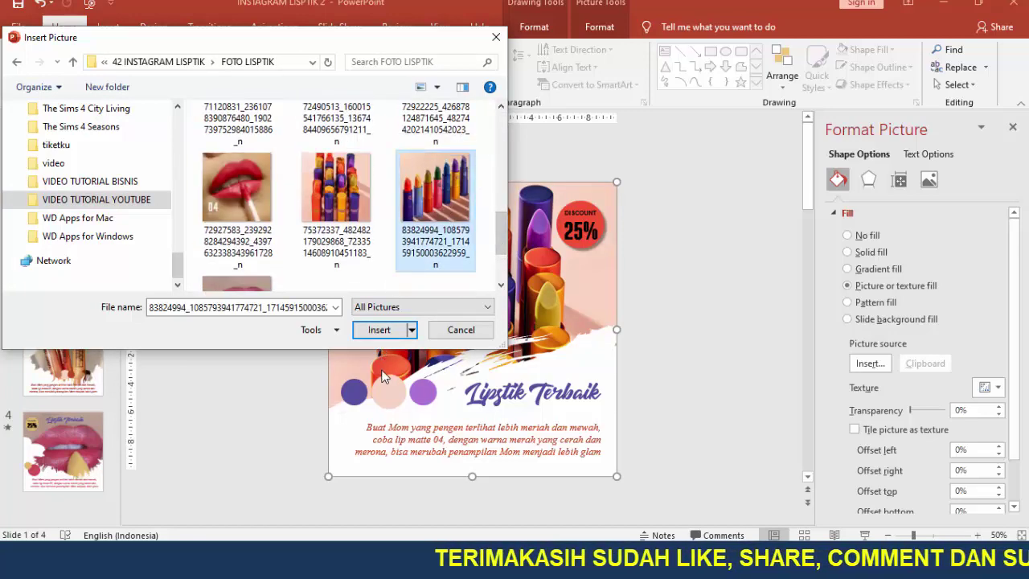
{"action": "left_click", "coordinate": [378, 329]}
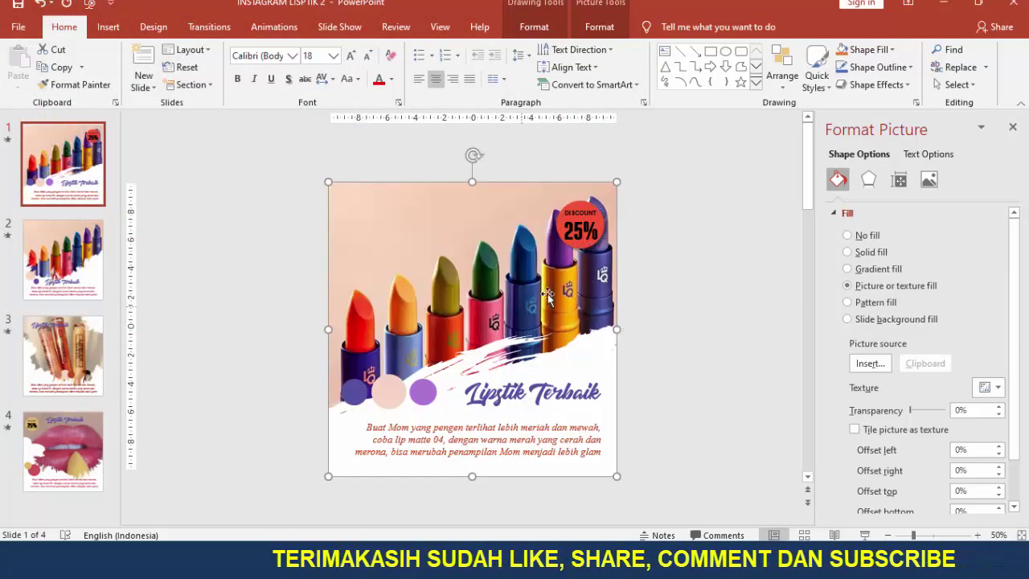
Step: Shift the lipstick picture left and undo an accidental move of the DISCOUNT label
{"action": "left_click", "coordinate": [595, 233]}
{"action": "left_click", "coordinate": [620, 211]}
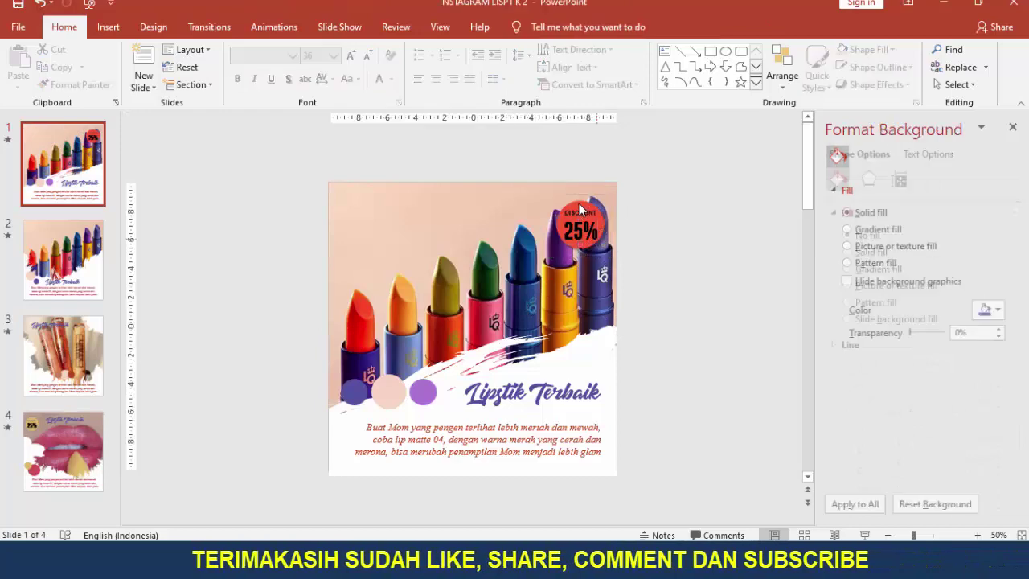
{"action": "left_click_drag", "start_coordinate": [465, 189], "coordinate": [340, 177]}
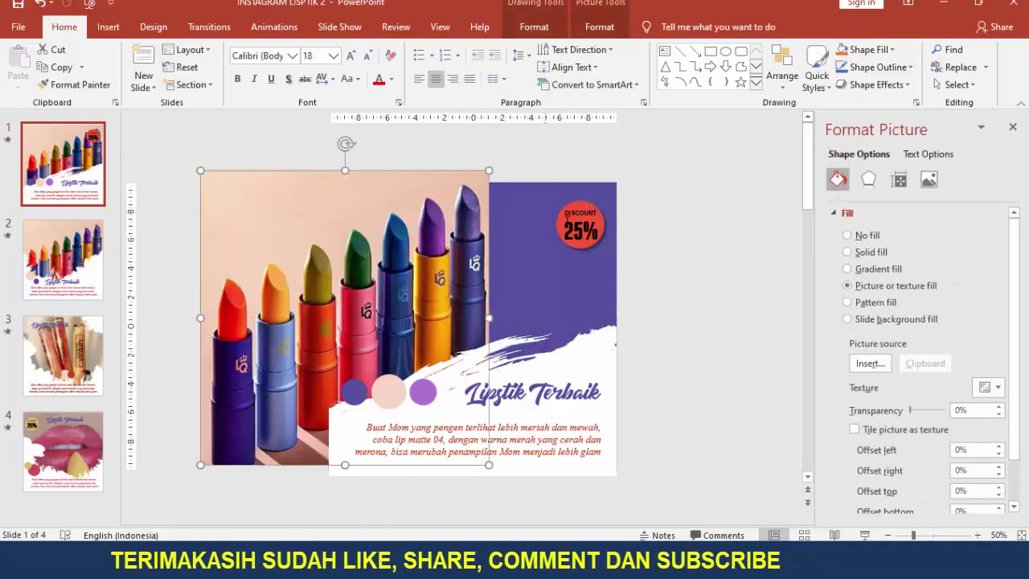
{"action": "left_click", "coordinate": [581, 213]}
{"action": "left_click_drag", "start_coordinate": [581, 212], "coordinate": [345, 200]}
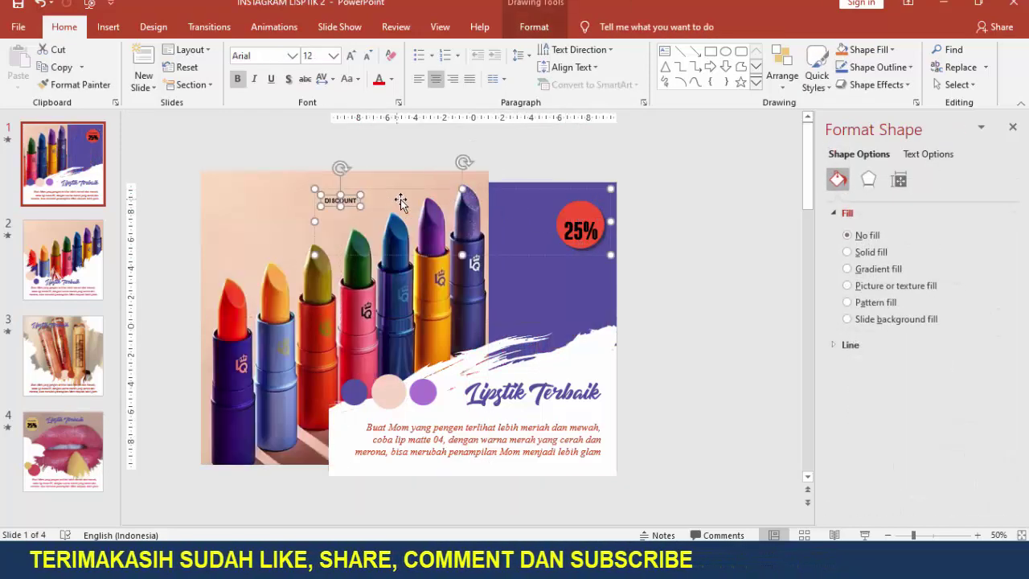
{"action": "key", "text": "ctrl+z"}
{"action": "left_click", "coordinate": [625, 236]}
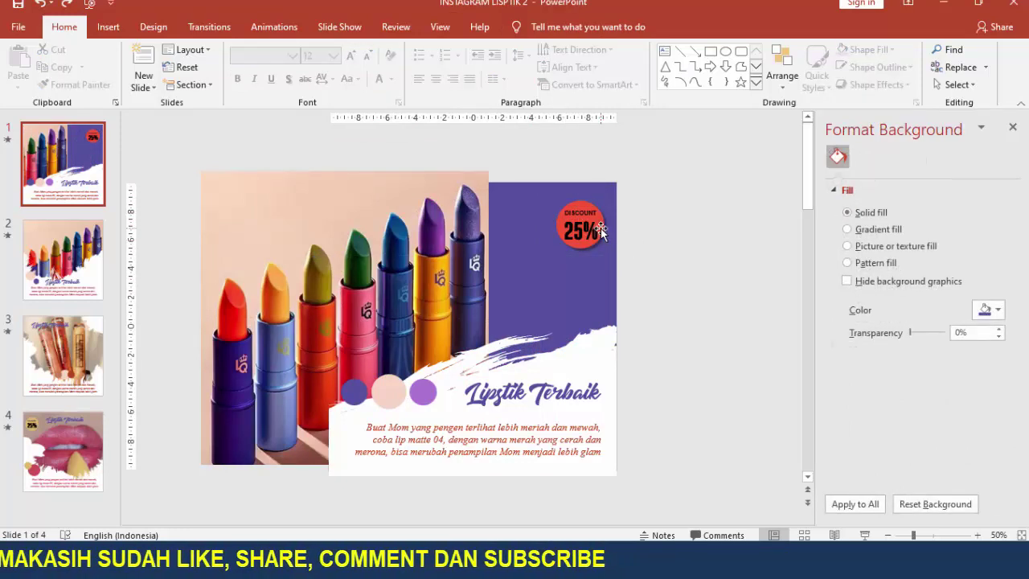
Step: Move the 25% DISCOUNT badge to the top-left and slide the lipstick photo right to fill the slide
{"action": "left_click", "coordinate": [601, 228]}
{"action": "left_click_drag", "start_coordinate": [601, 228], "coordinate": [365, 214]}
{"action": "left_click", "coordinate": [450, 203]}
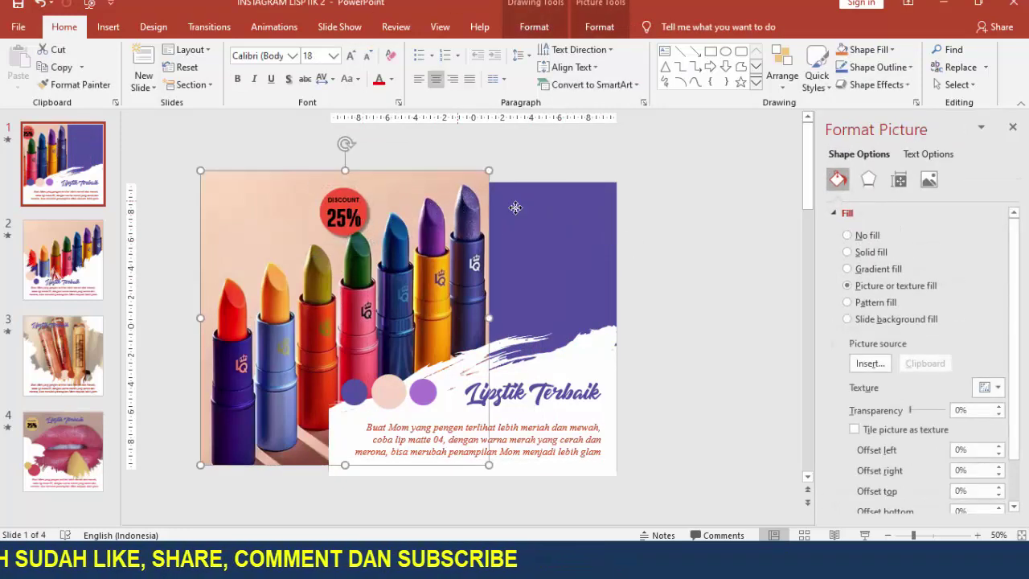
{"action": "left_click_drag", "start_coordinate": [438, 204], "coordinate": [565, 214]}
{"action": "left_click", "coordinate": [651, 225]}
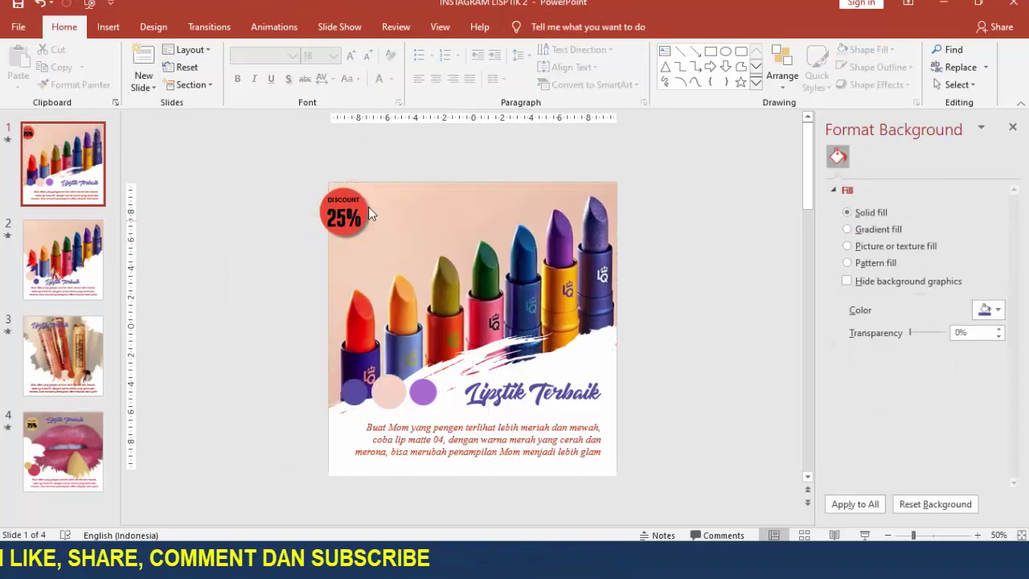
{"action": "left_click_drag", "start_coordinate": [369, 211], "coordinate": [393, 217]}
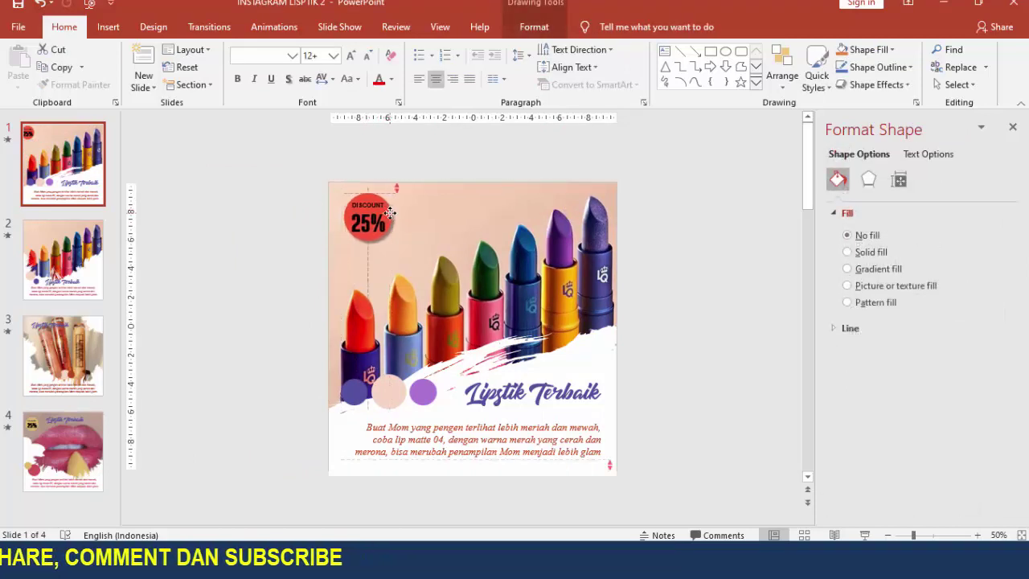
{"action": "left_click", "coordinate": [601, 234]}
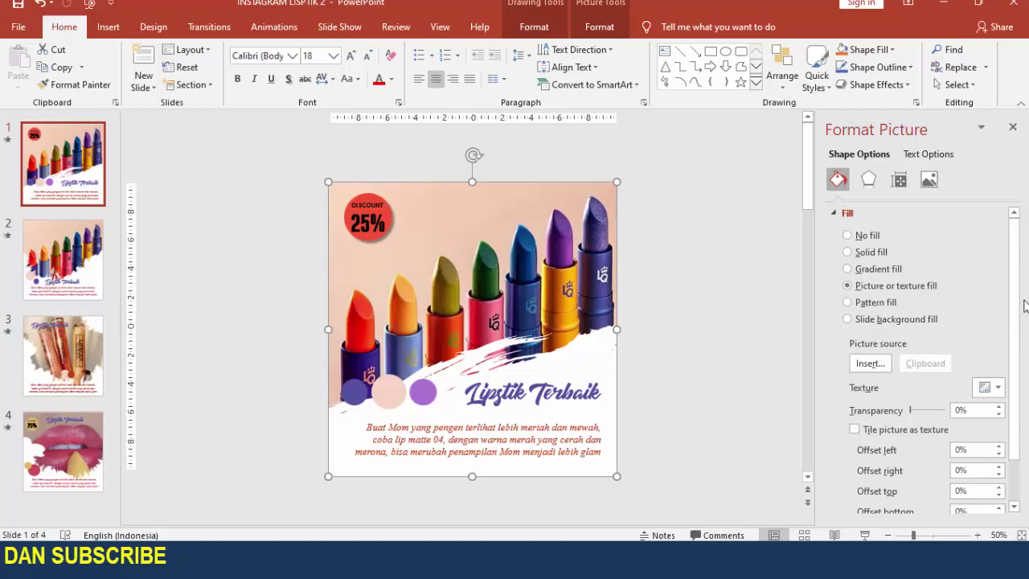
{"action": "scroll", "coordinate": [1018, 338], "scroll_direction": "down", "scroll_amount": 2}
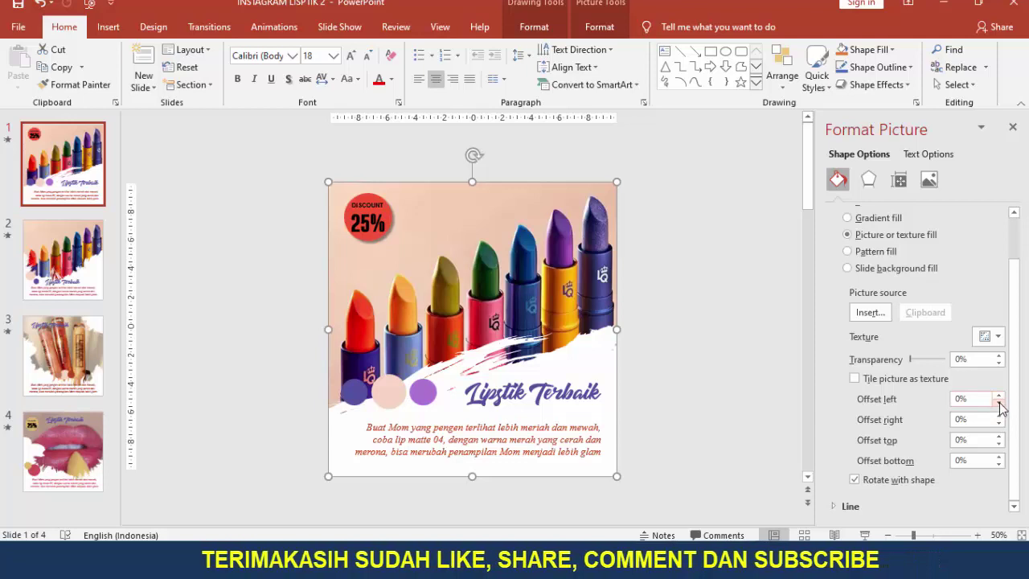
{"action": "left_click", "coordinate": [999, 444]}
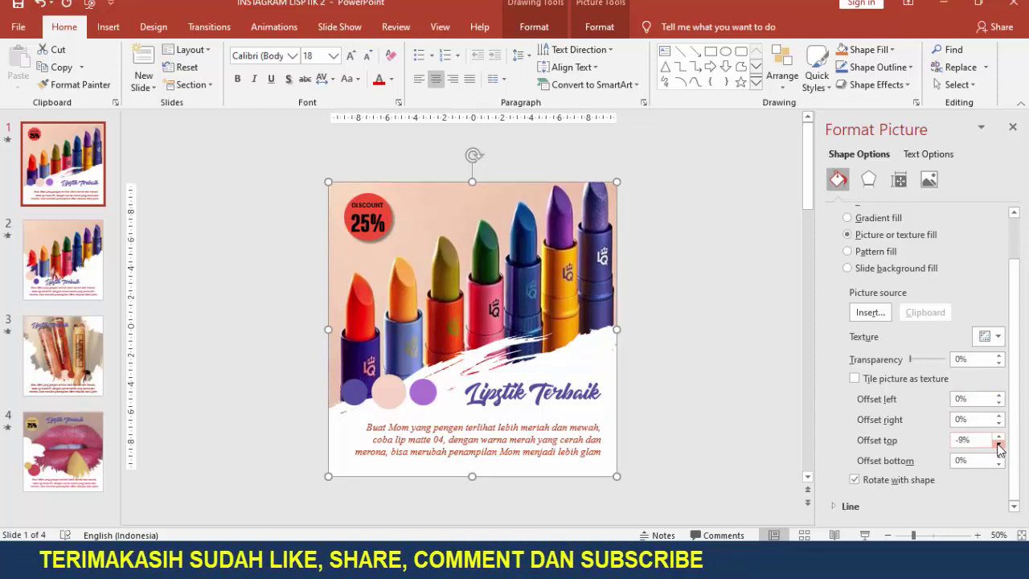
{"action": "left_click", "coordinate": [999, 464]}
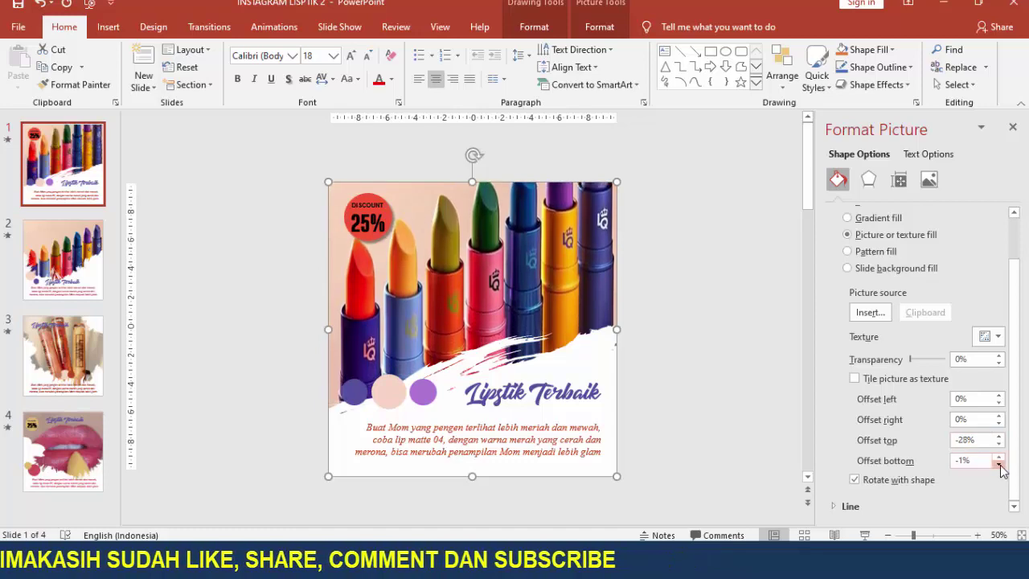
{"action": "left_click", "coordinate": [1000, 465]}
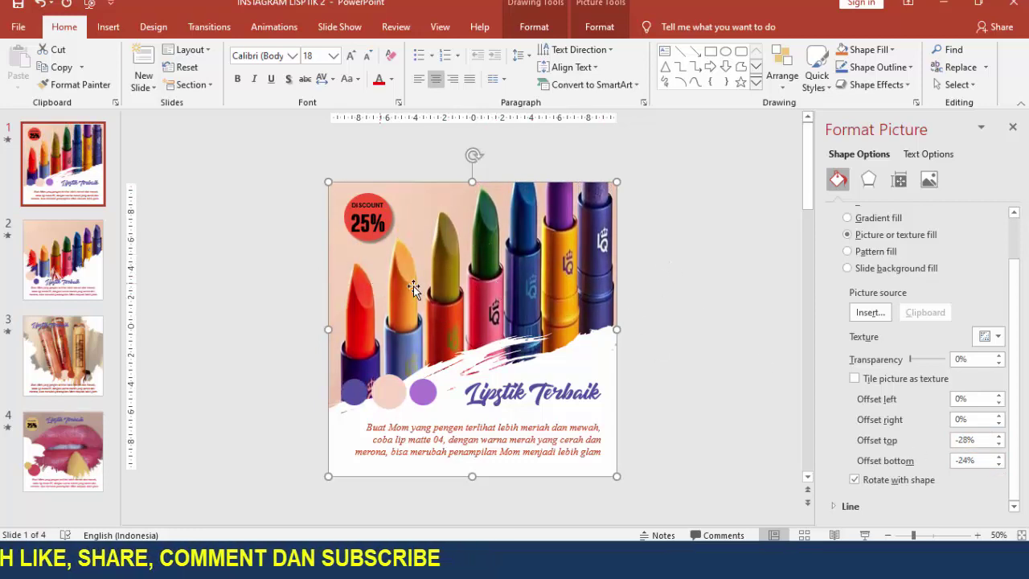
{"action": "left_click", "coordinate": [999, 465]}
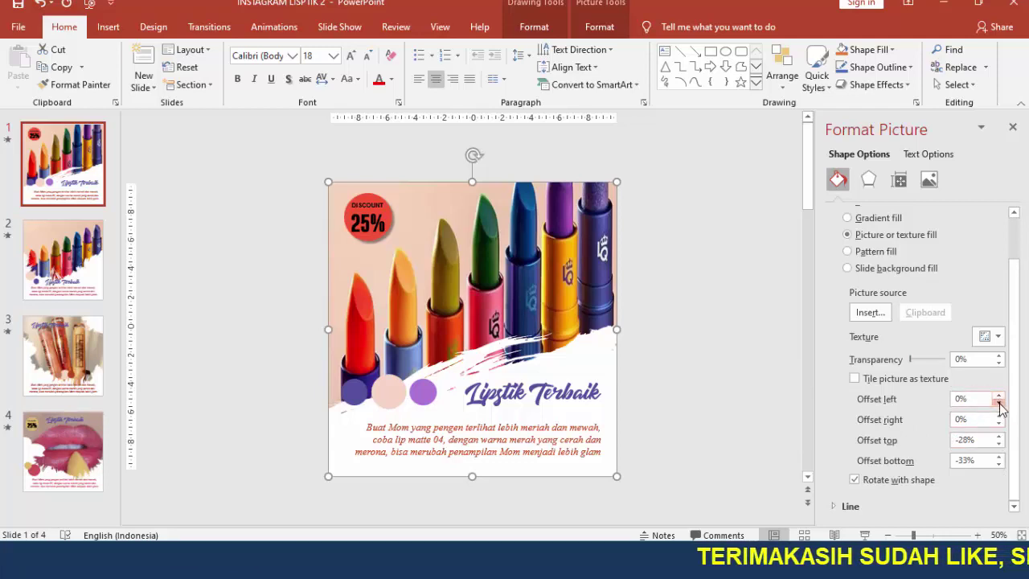
{"action": "left_click", "coordinate": [999, 403]}
{"action": "left_click_drag", "start_coordinate": [999, 403], "coordinate": [1002, 401]}
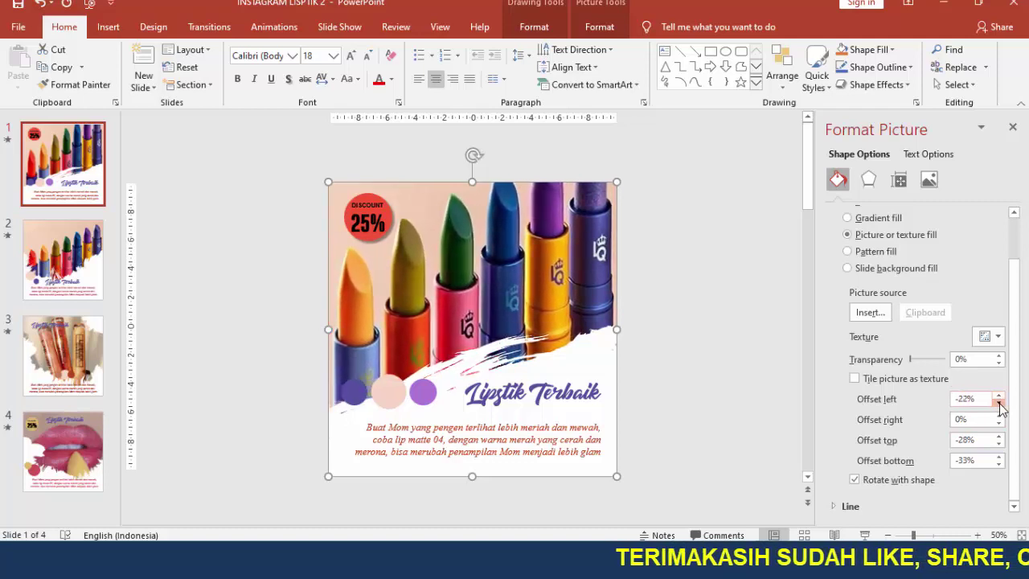
{"action": "left_click", "coordinate": [1000, 397]}
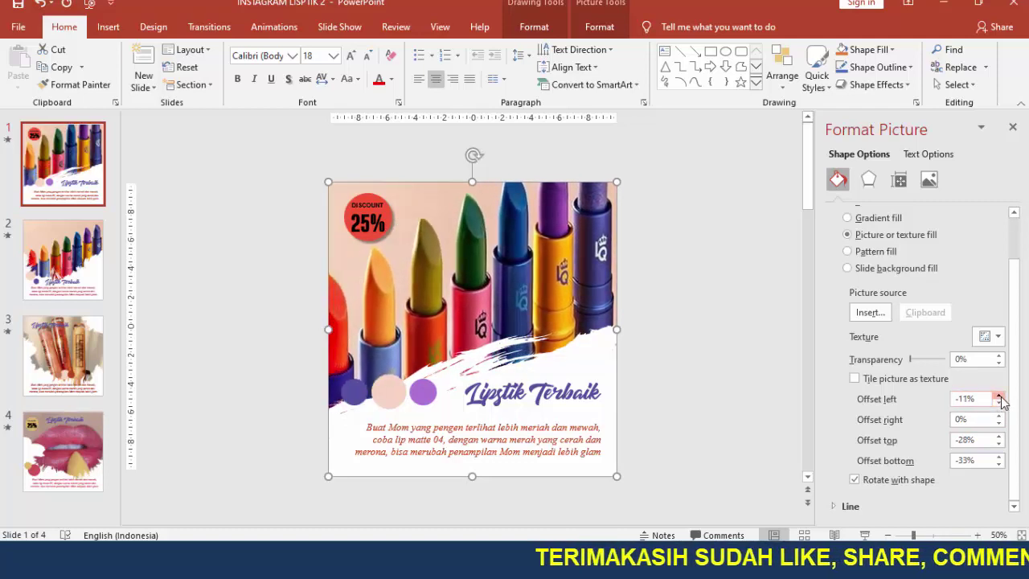
{"action": "left_click", "coordinate": [1000, 396]}
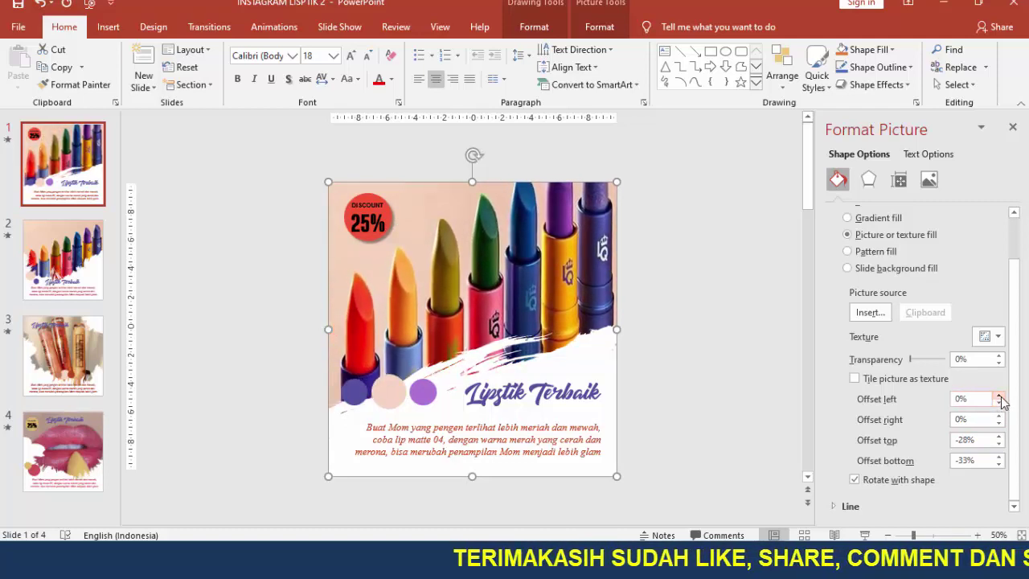
{"action": "left_click", "coordinate": [999, 423]}
{"action": "left_click", "coordinate": [999, 423]}
{"action": "left_click", "coordinate": [999, 423]}
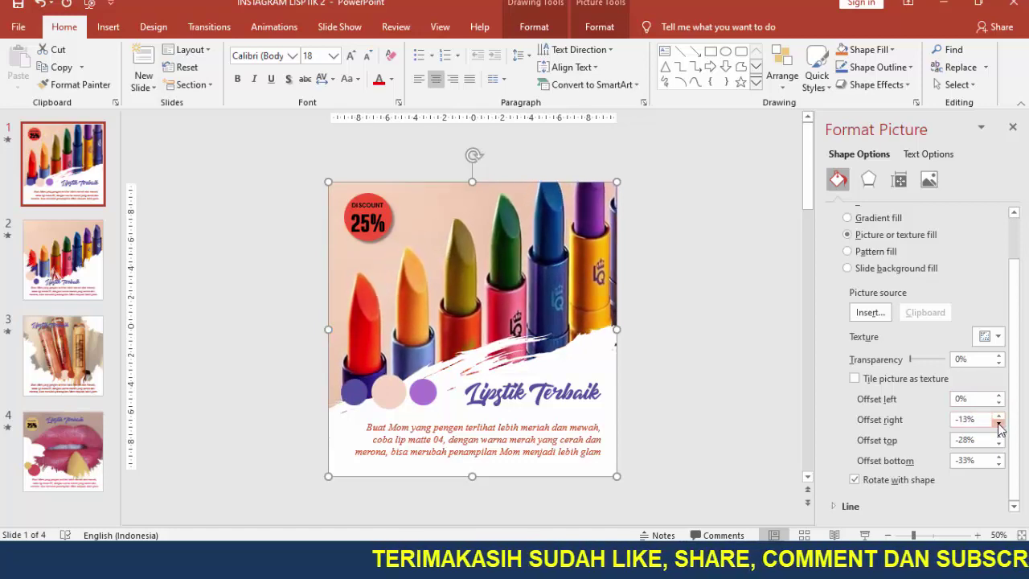
{"action": "left_click", "coordinate": [1000, 423]}
{"action": "left_click", "coordinate": [999, 423]}
{"action": "left_click", "coordinate": [999, 423]}
{"action": "left_click", "coordinate": [1000, 417]}
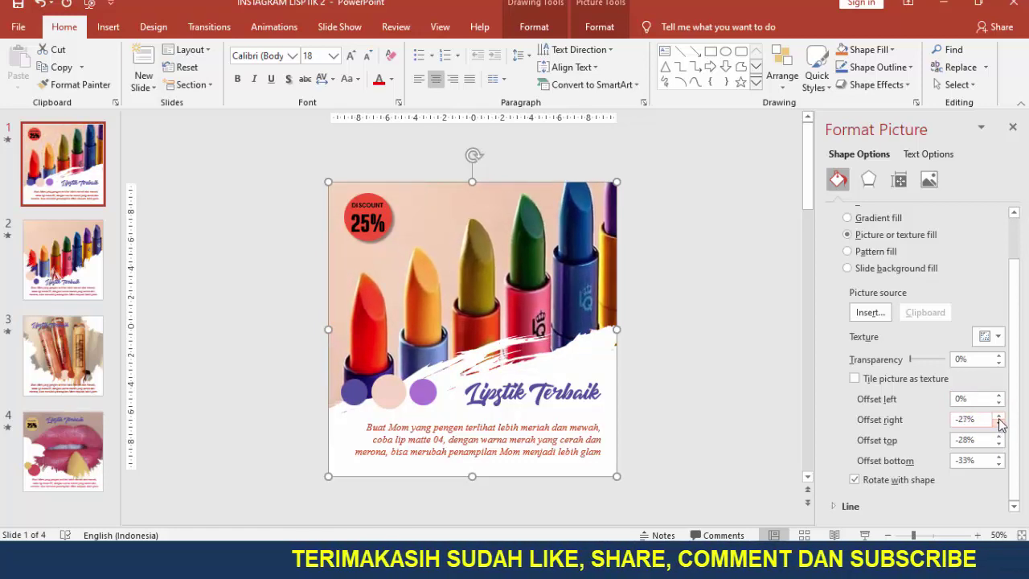
{"action": "left_click", "coordinate": [999, 416]}
{"action": "left_click", "coordinate": [1000, 417]}
{"action": "left_click", "coordinate": [999, 416]}
{"action": "left_click", "coordinate": [999, 417]}
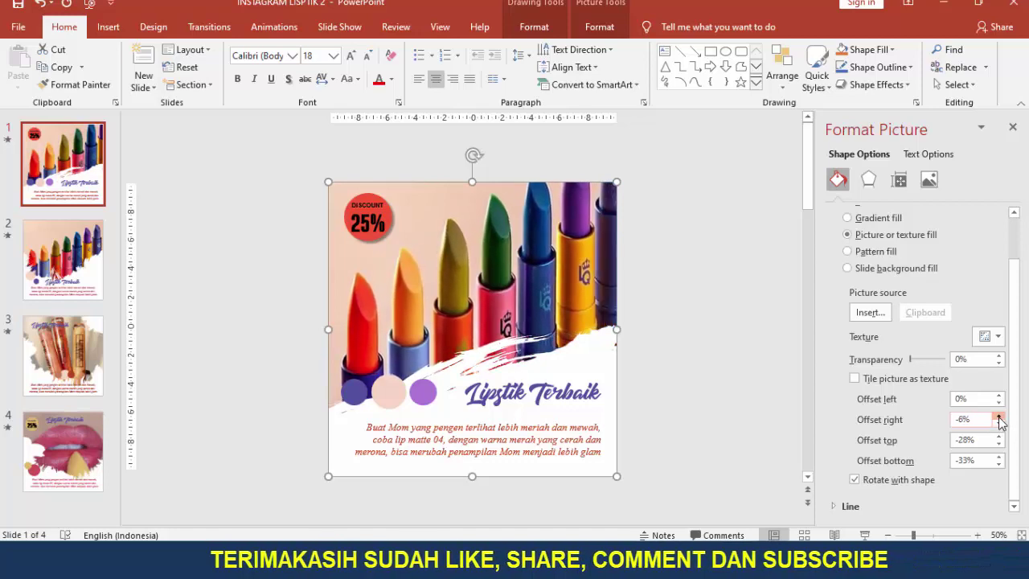
{"action": "left_click", "coordinate": [1000, 416]}
{"action": "left_click", "coordinate": [1000, 417]}
{"action": "left_click", "coordinate": [999, 423]}
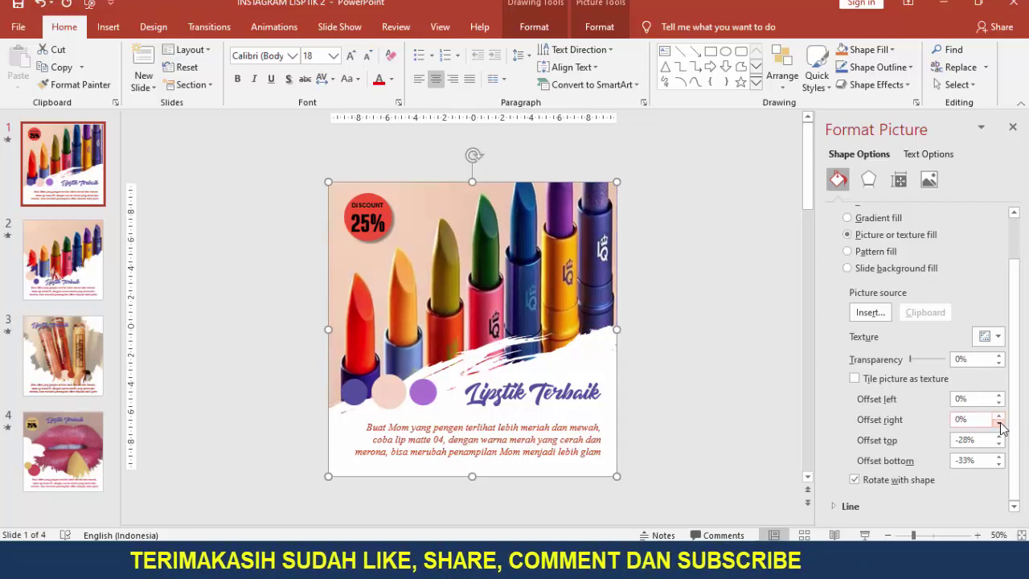
{"action": "left_click", "coordinate": [1000, 444]}
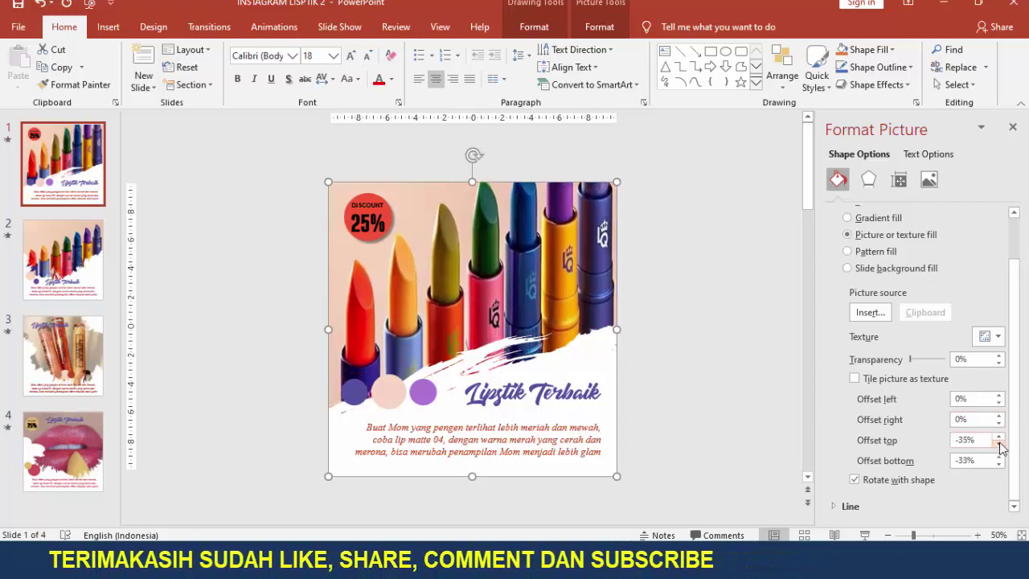
{"action": "left_click", "coordinate": [1000, 437]}
{"action": "left_click", "coordinate": [1000, 437]}
{"action": "left_click", "coordinate": [999, 436]}
{"action": "left_click", "coordinate": [1000, 437]}
{"action": "left_click", "coordinate": [999, 437]}
{"action": "left_click", "coordinate": [1000, 437]}
{"action": "left_click", "coordinate": [999, 437]}
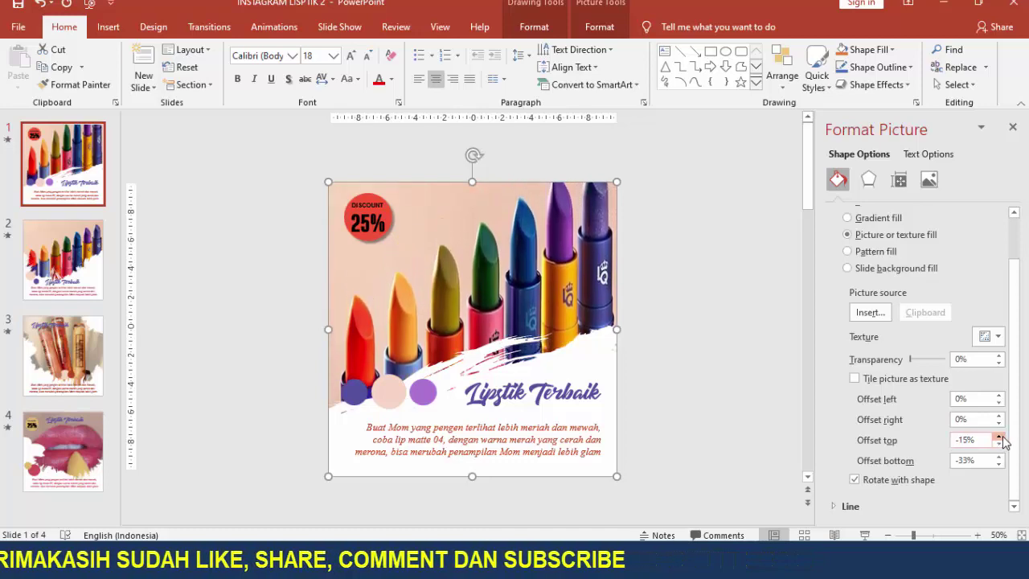
{"action": "left_click", "coordinate": [999, 437]}
{"action": "left_click", "coordinate": [1000, 436]}
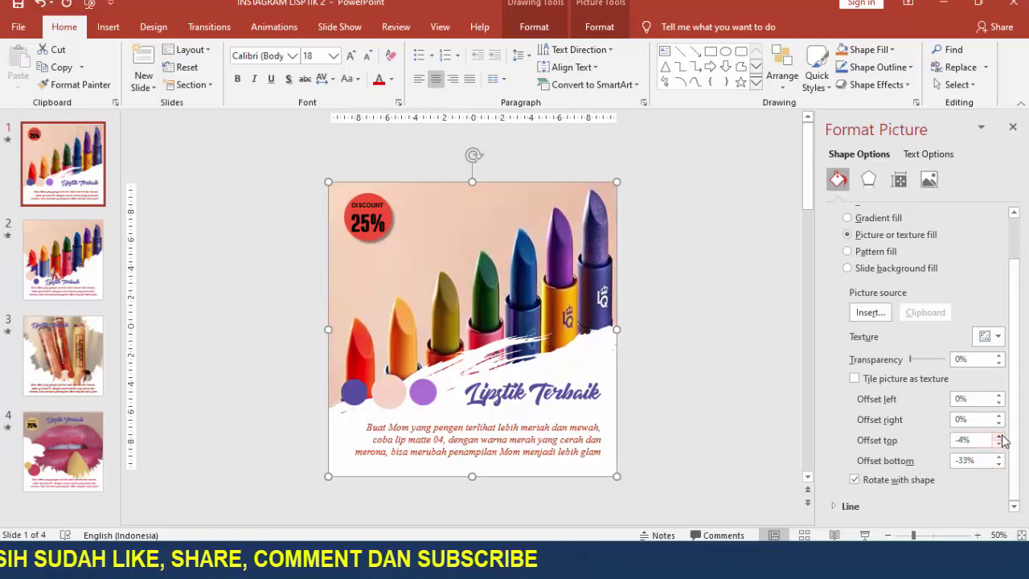
{"action": "left_click", "coordinate": [1000, 437]}
{"action": "left_click", "coordinate": [1000, 436]}
{"action": "left_click", "coordinate": [1000, 437]}
{"action": "left_click", "coordinate": [999, 436]}
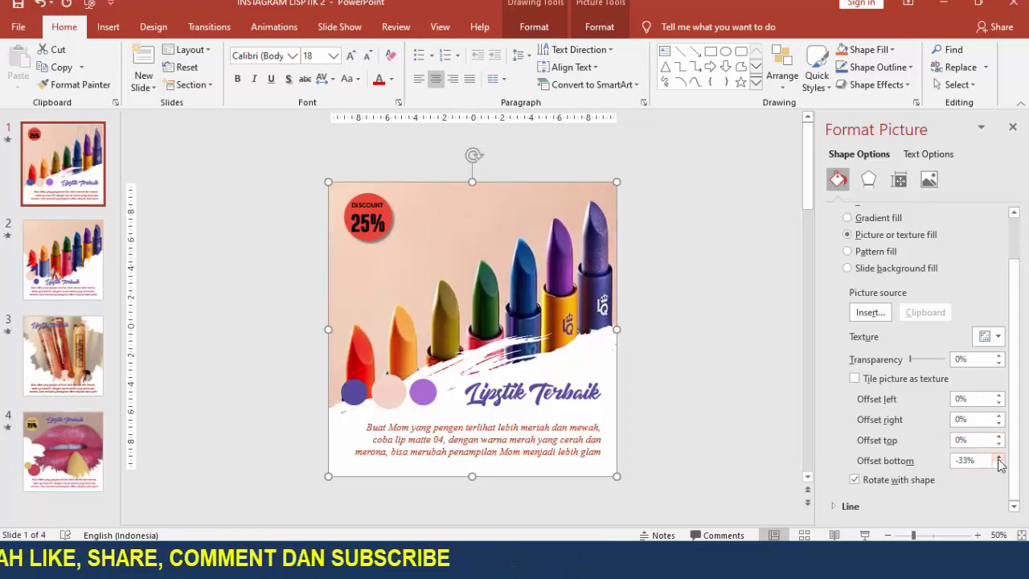
{"action": "left_click", "coordinate": [999, 457]}
{"action": "left_click", "coordinate": [999, 456]}
{"action": "left_click", "coordinate": [999, 457]}
{"action": "left_click", "coordinate": [999, 457]}
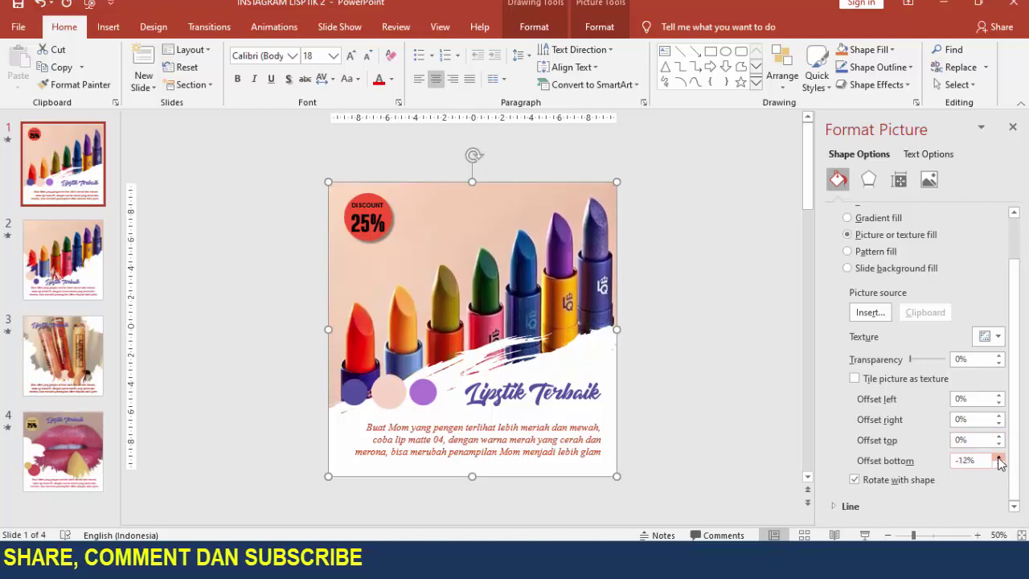
{"action": "left_click", "coordinate": [999, 457]}
{"action": "left_click", "coordinate": [1000, 457]}
{"action": "left_click", "coordinate": [999, 457]}
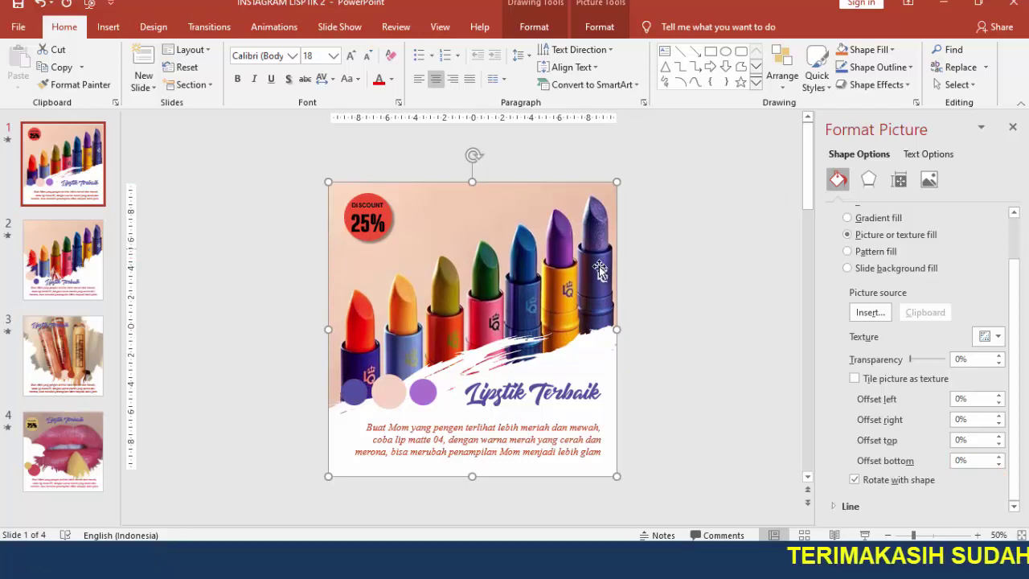
{"action": "left_click", "coordinate": [651, 263]}
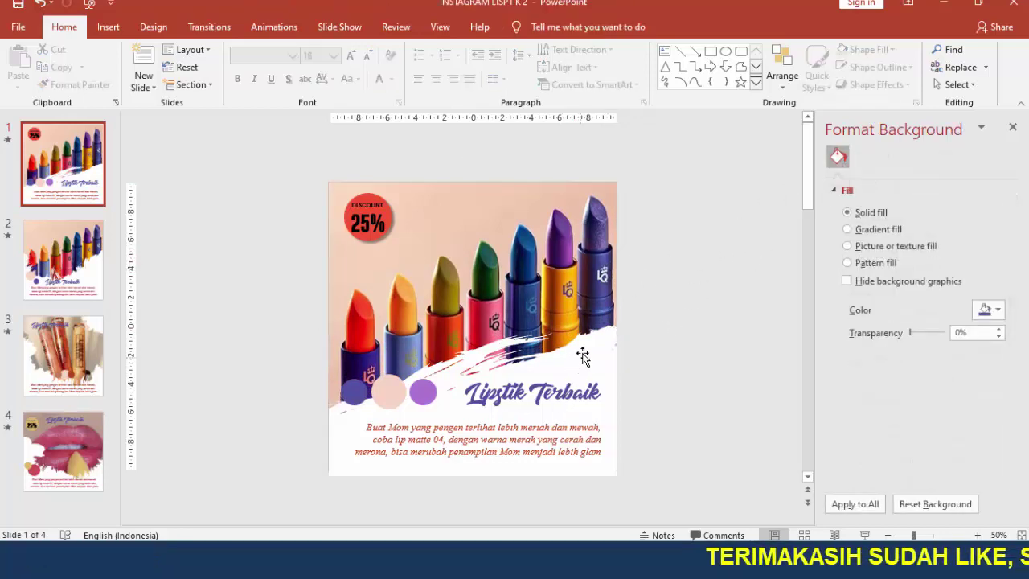
{"action": "mouse_move", "coordinate": [586, 349]}
{"action": "left_mouse_down"}
{"action": "mouse_move", "coordinate": [635, 354]}
{"action": "mouse_move", "coordinate": [584, 350]}
{"action": "left_mouse_up"}
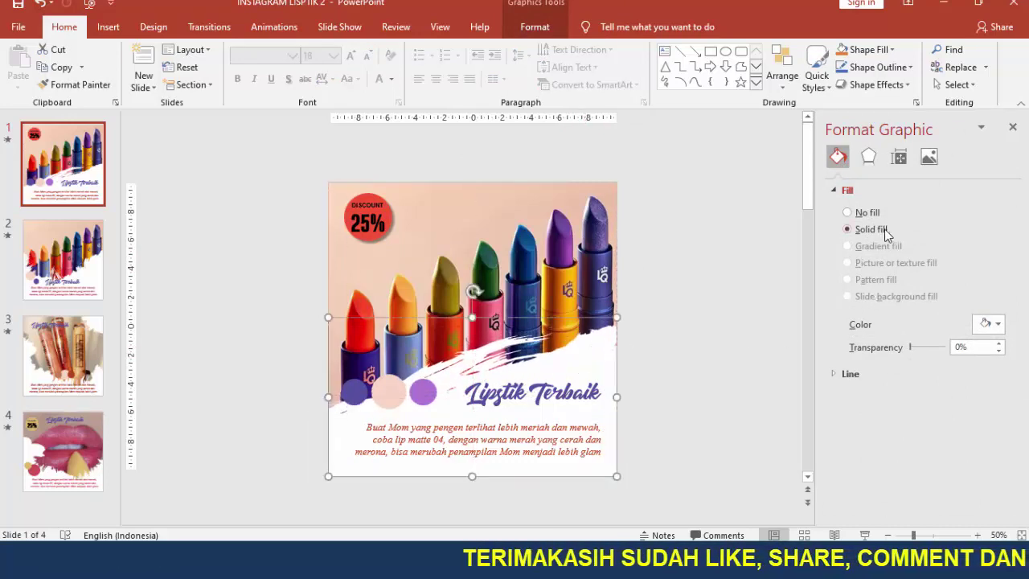
{"action": "left_click", "coordinate": [985, 325]}
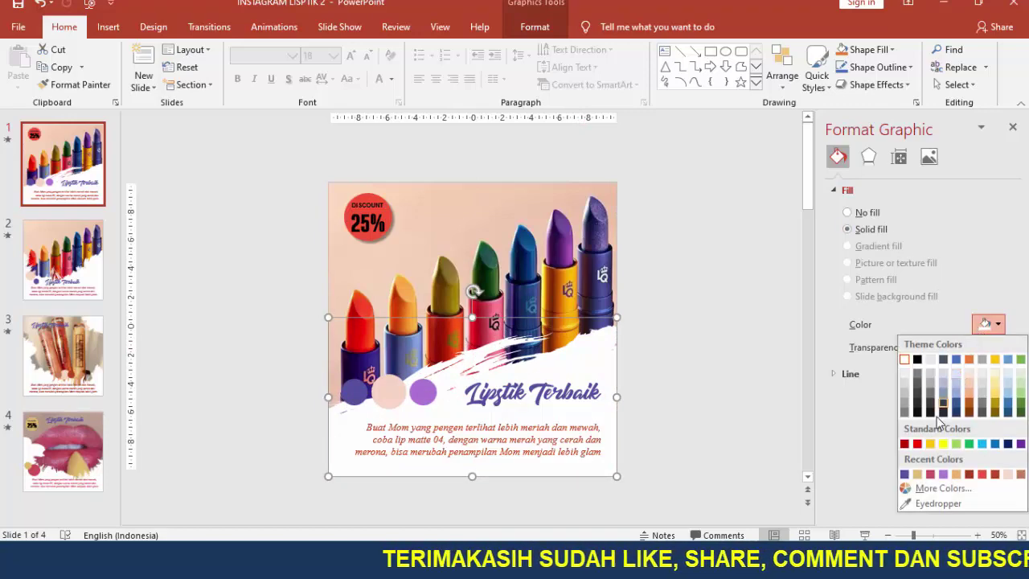
{"action": "left_click", "coordinate": [932, 445]}
{"action": "left_click", "coordinate": [987, 325]}
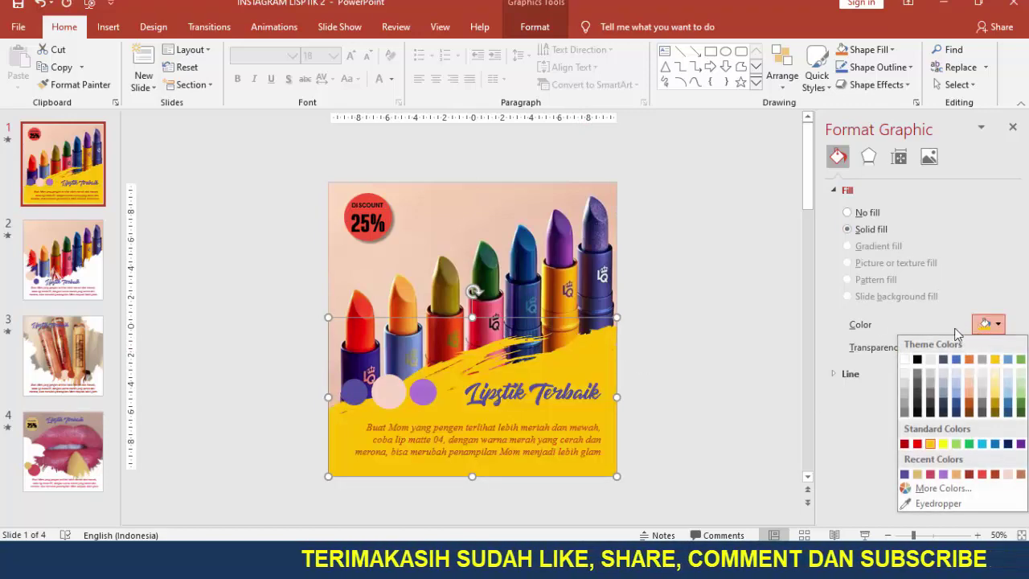
{"action": "left_click", "coordinate": [957, 359]}
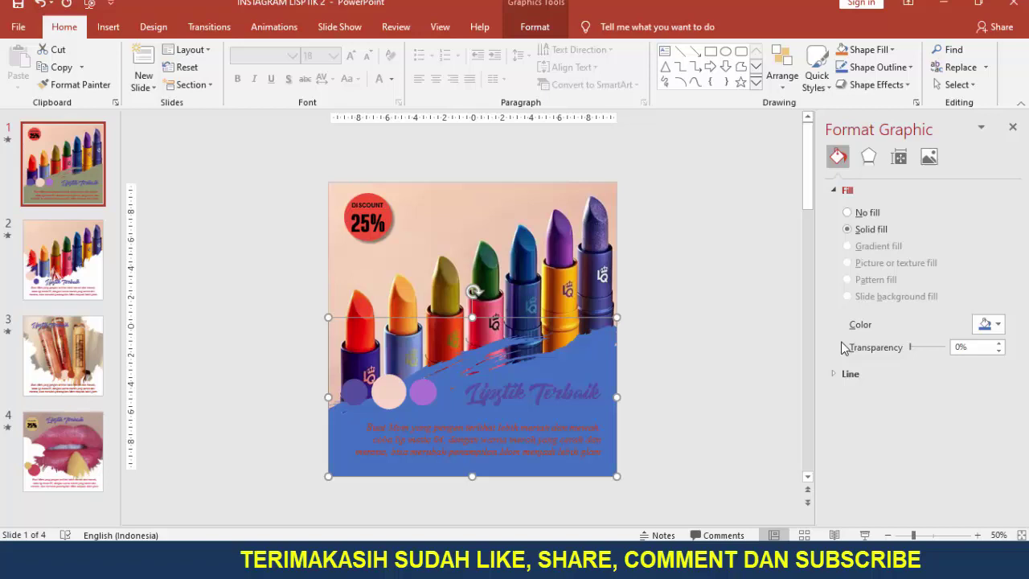
{"action": "left_click", "coordinate": [987, 325]}
{"action": "left_click", "coordinate": [906, 360]}
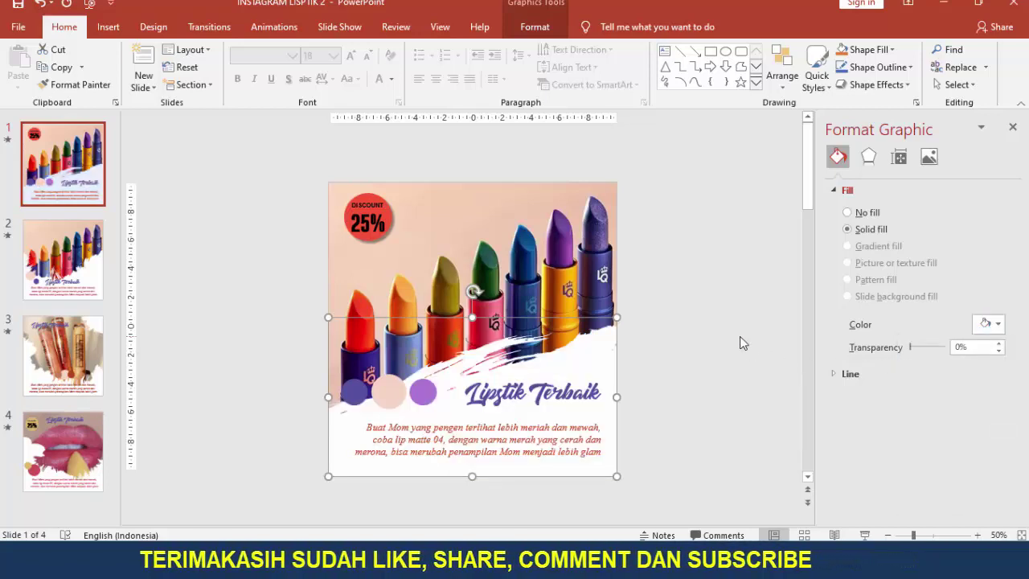
{"action": "left_click", "coordinate": [987, 325]}
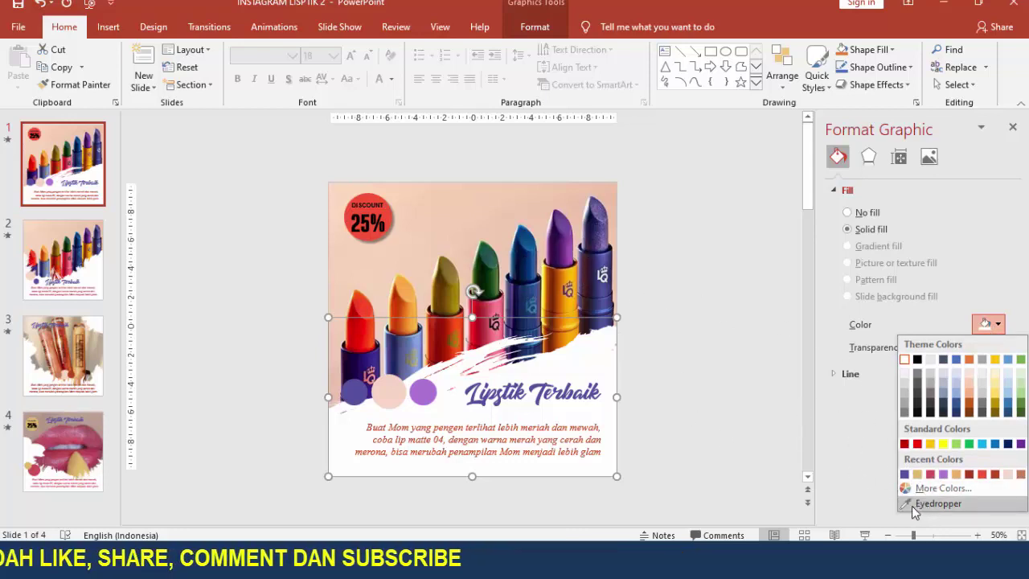
{"action": "left_click", "coordinate": [999, 325]}
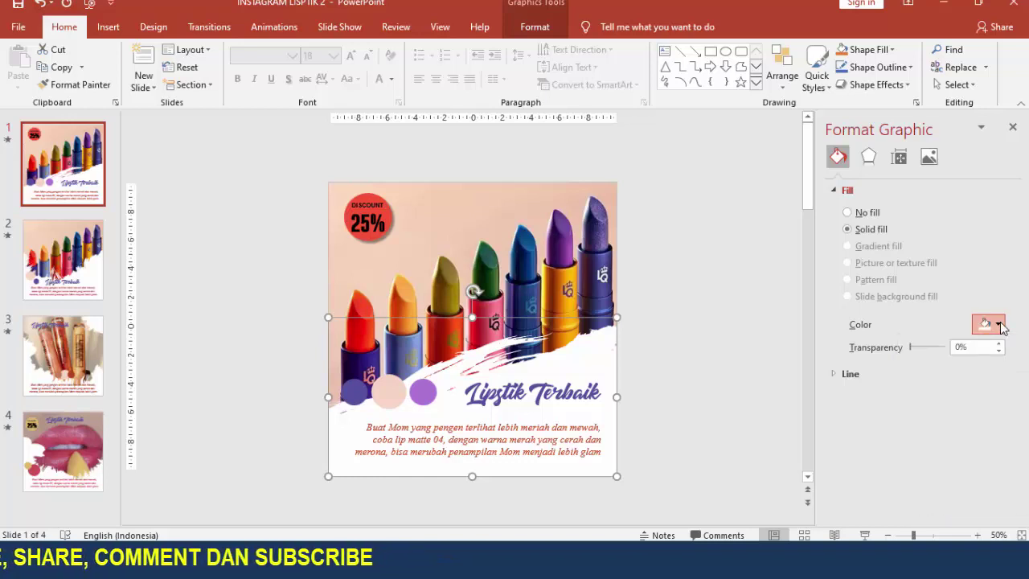
{"action": "left_click", "coordinate": [999, 325]}
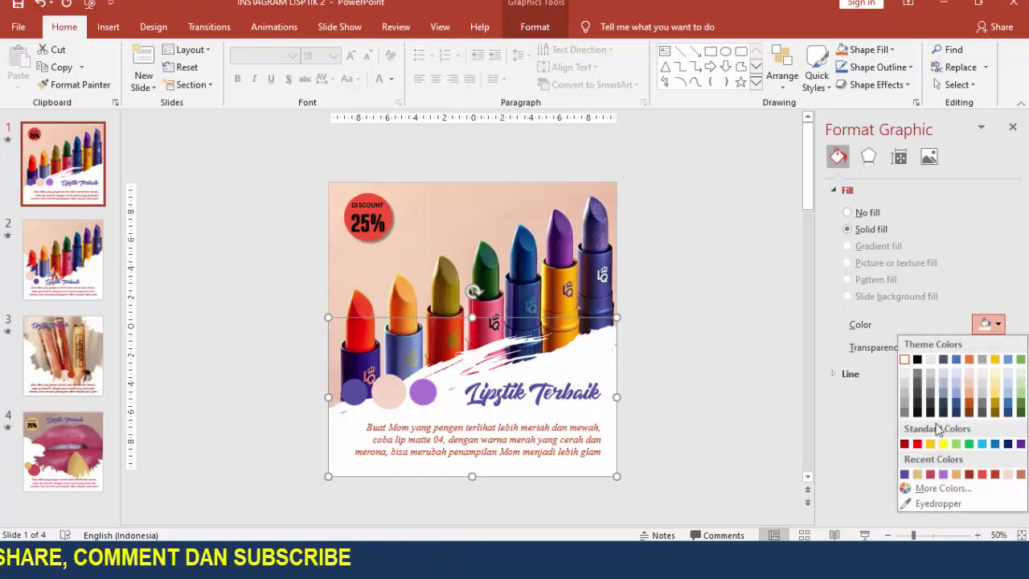
{"action": "left_click", "coordinate": [913, 505]}
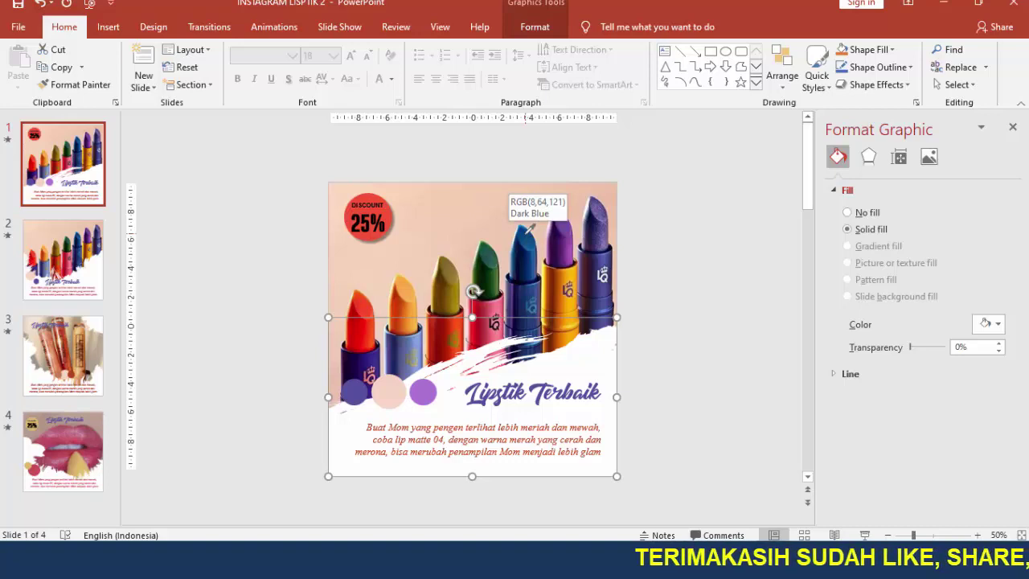
{"action": "left_click", "coordinate": [527, 231]}
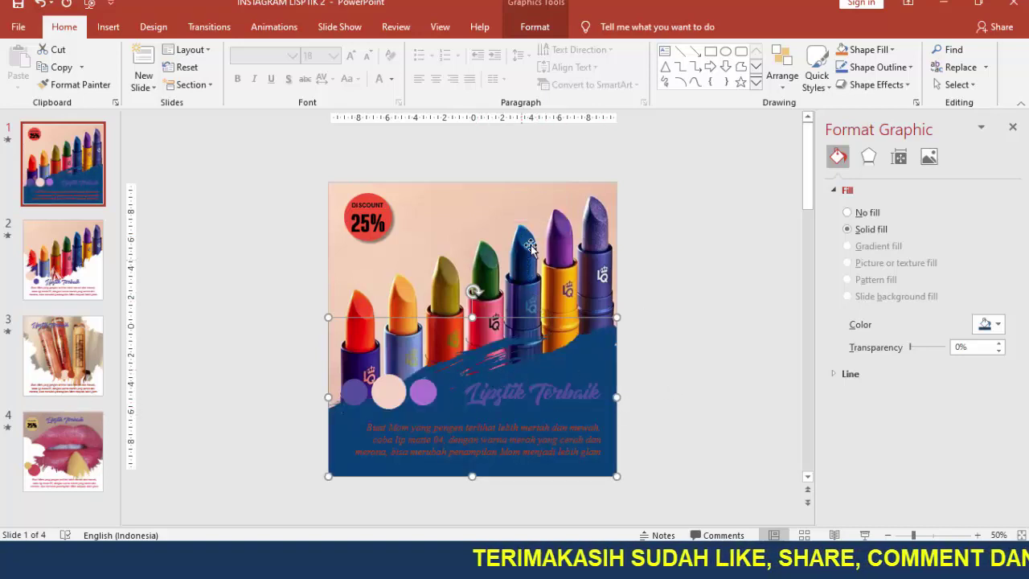
{"action": "left_click", "coordinate": [990, 324]}
{"action": "left_click", "coordinate": [913, 499]}
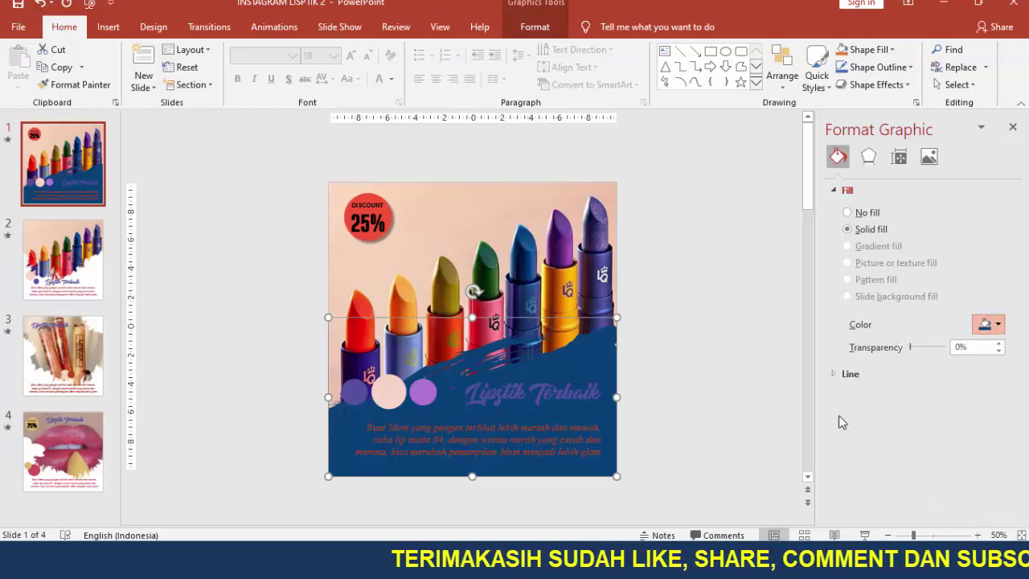
{"action": "left_click", "coordinate": [576, 265]}
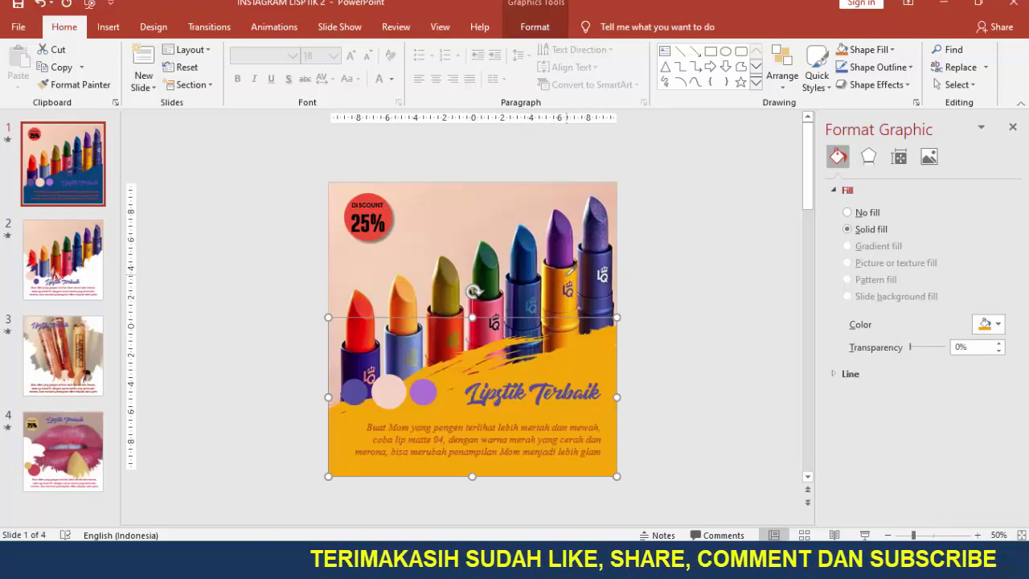
{"action": "left_click", "coordinate": [990, 324]}
{"action": "left_click", "coordinate": [933, 504]}
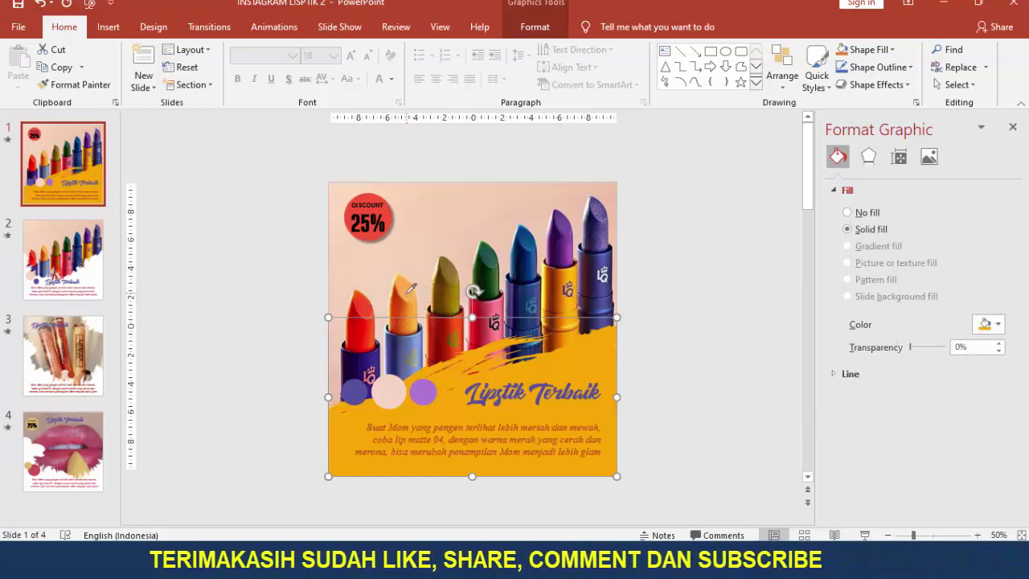
{"action": "left_click", "coordinate": [410, 287]}
{"action": "left_click", "coordinate": [990, 324]}
{"action": "left_click", "coordinate": [898, 362]}
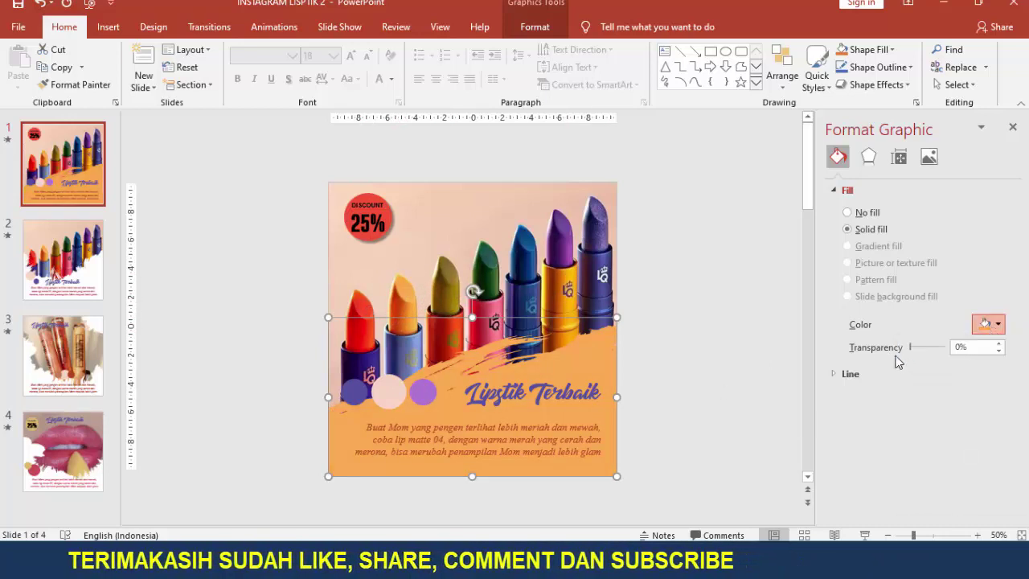
{"action": "key", "text": "ctrl+z"}
{"action": "left_click", "coordinate": [588, 398]}
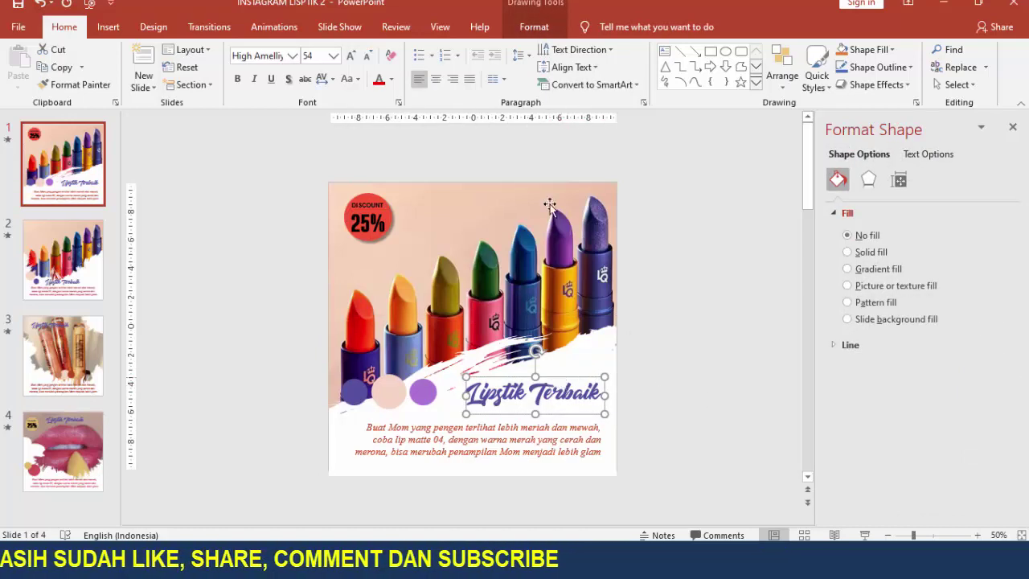
Step: Colour the Lipstik Terbaik title pink with the eyedropper sampled from the pink lipstick
{"action": "left_click", "coordinate": [391, 80]}
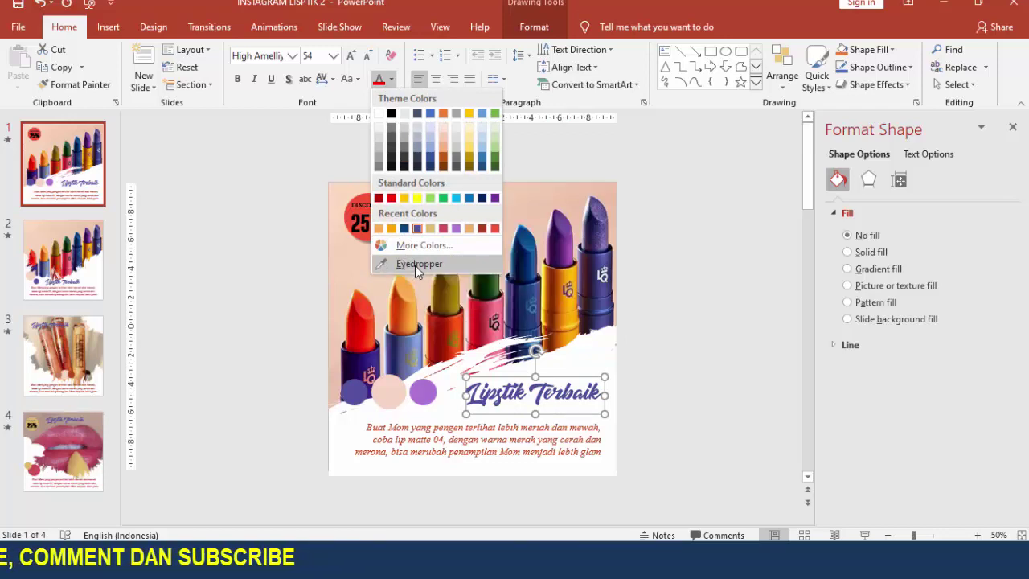
{"action": "left_click", "coordinate": [415, 264]}
{"action": "left_click", "coordinate": [488, 304]}
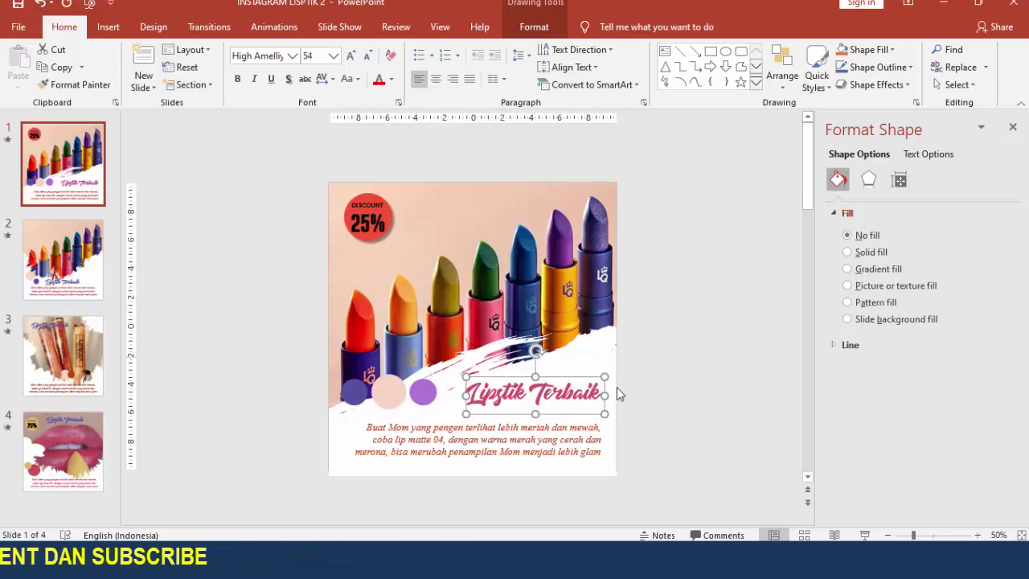
{"action": "left_click", "coordinate": [666, 401]}
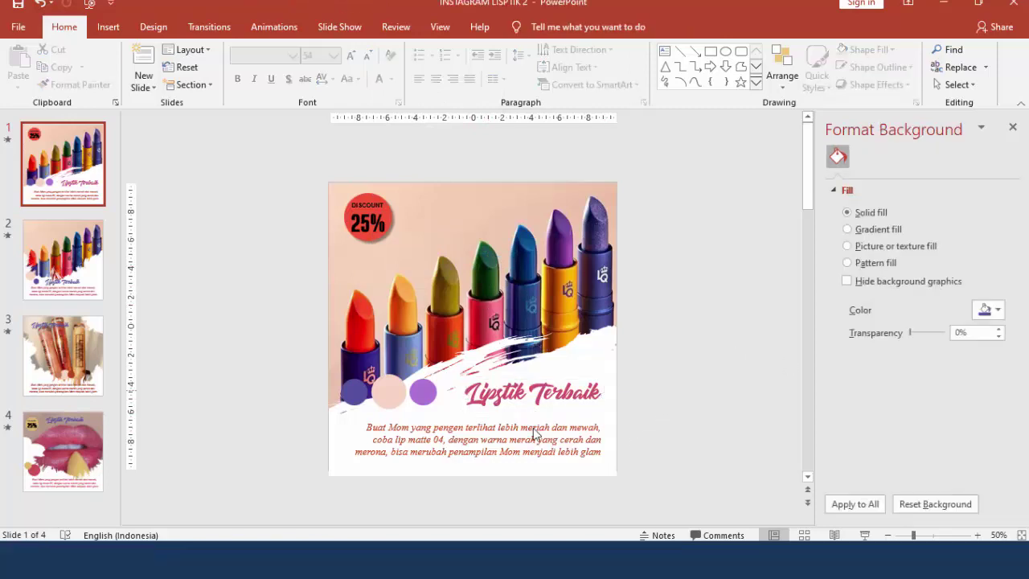
Step: Make the body paragraph dark blue using the recent colour swatch
{"action": "left_click", "coordinate": [546, 421]}
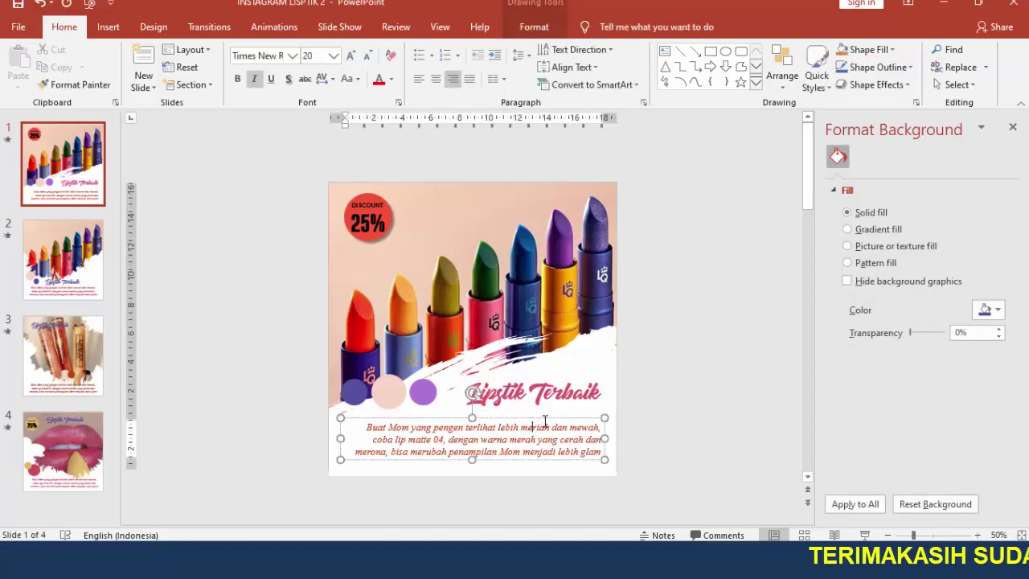
{"action": "left_click", "coordinate": [391, 78]}
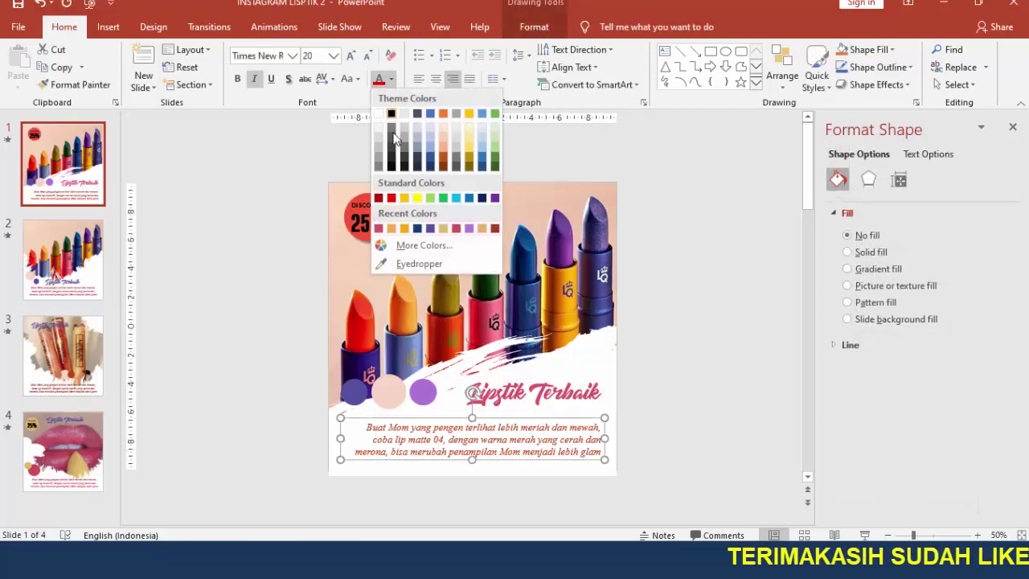
{"action": "left_click", "coordinate": [418, 229]}
{"action": "left_click", "coordinate": [424, 392]}
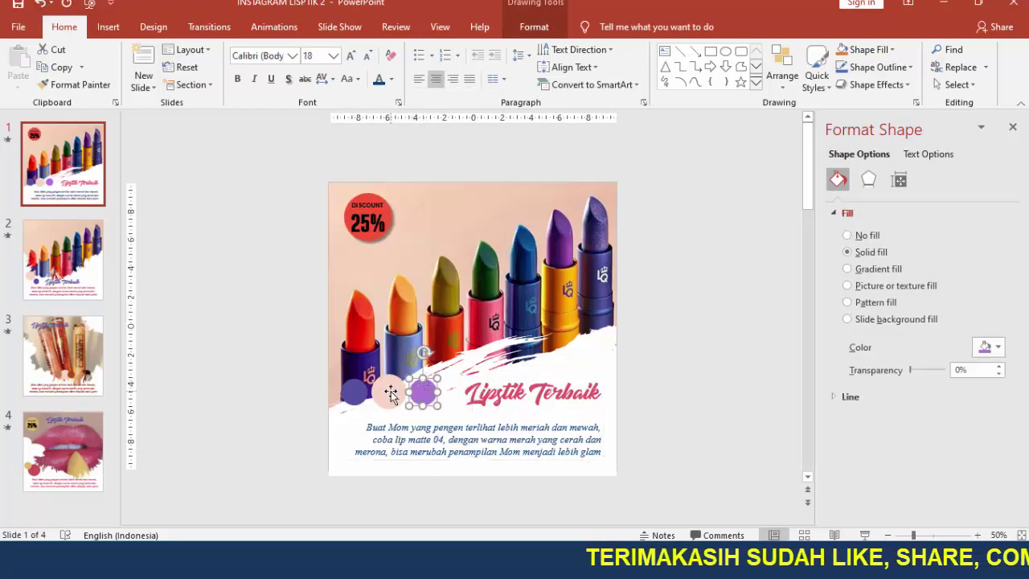
{"action": "left_click", "coordinate": [390, 392]}
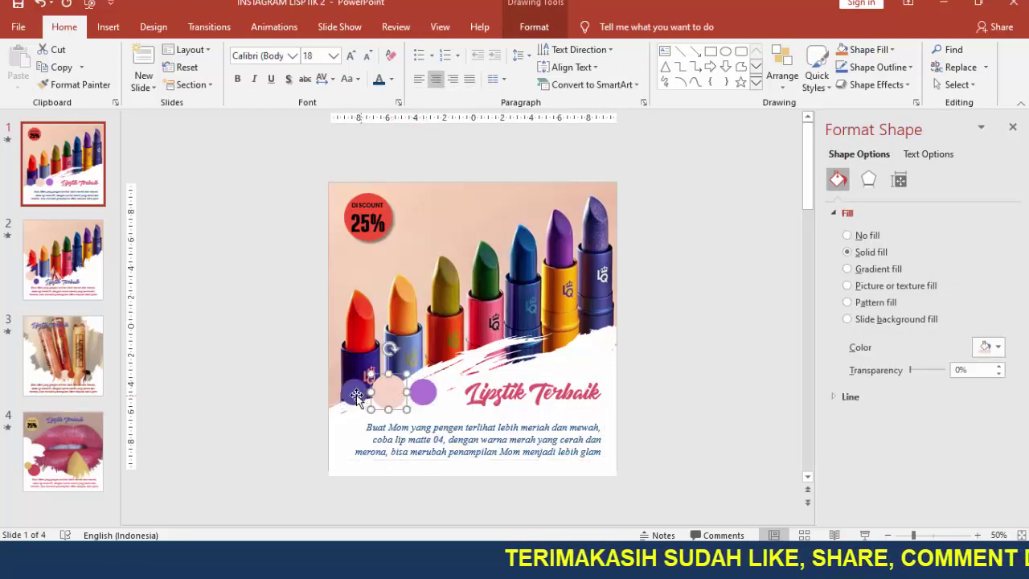
{"action": "left_click", "coordinate": [356, 394]}
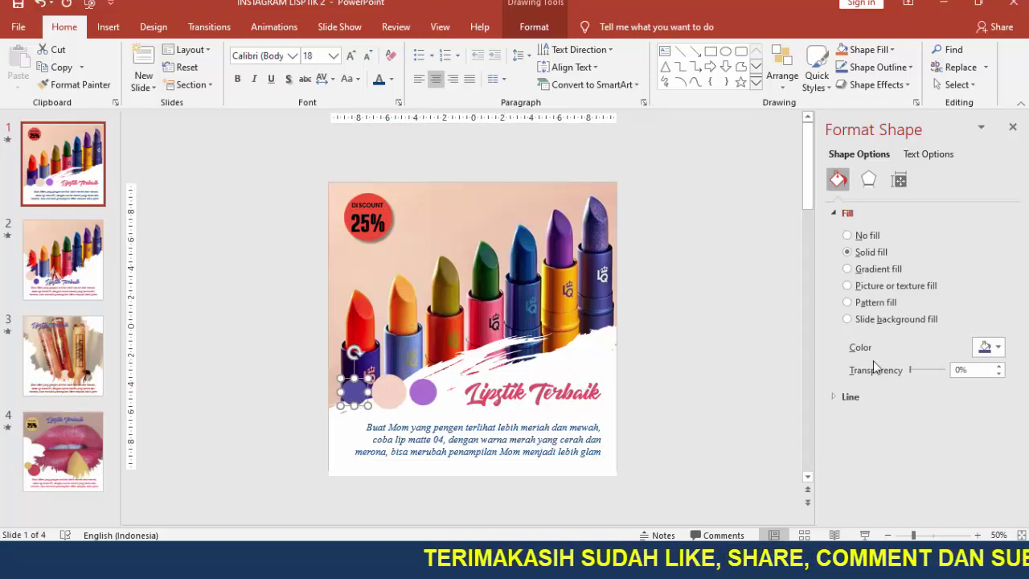
{"action": "left_click", "coordinate": [985, 347]}
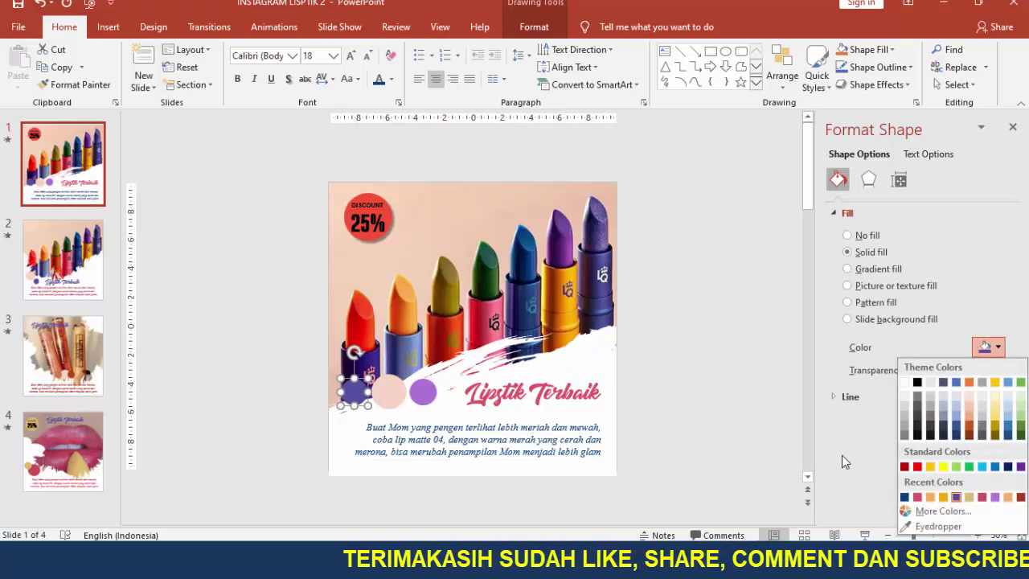
{"action": "left_click", "coordinate": [677, 322]}
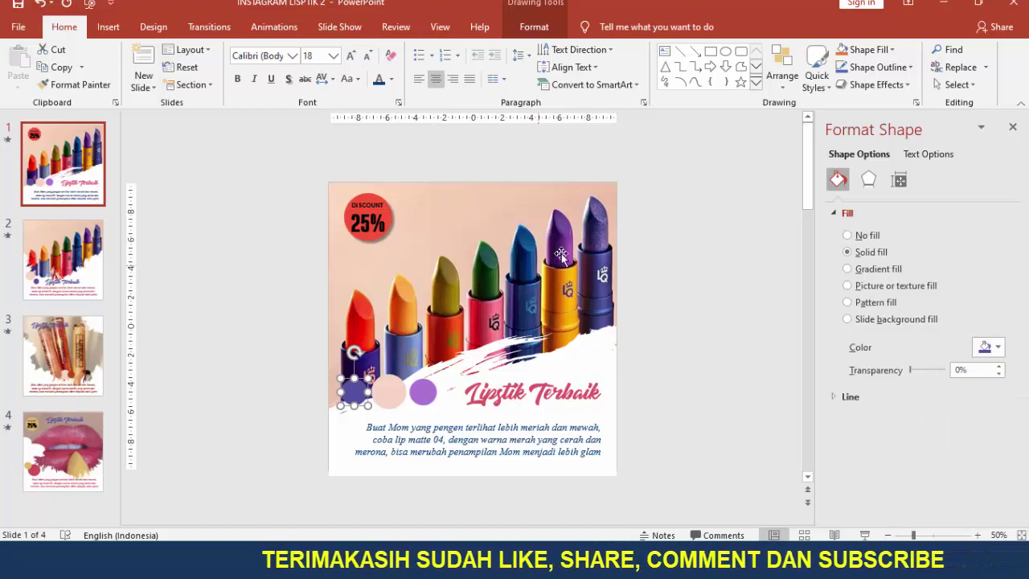
{"action": "left_click", "coordinate": [688, 312]}
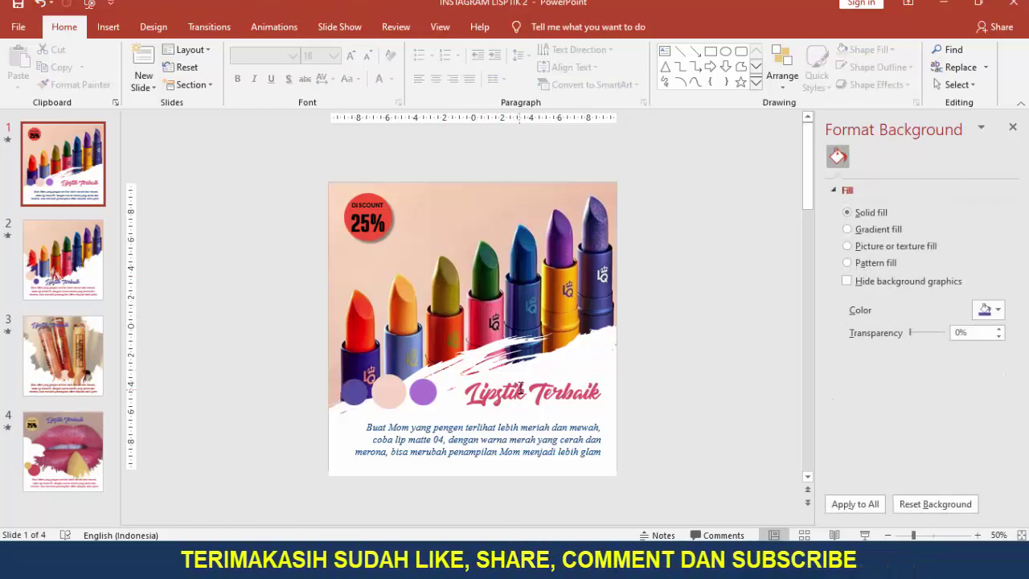
{"action": "left_click", "coordinate": [519, 391]}
{"action": "left_click", "coordinate": [593, 376]}
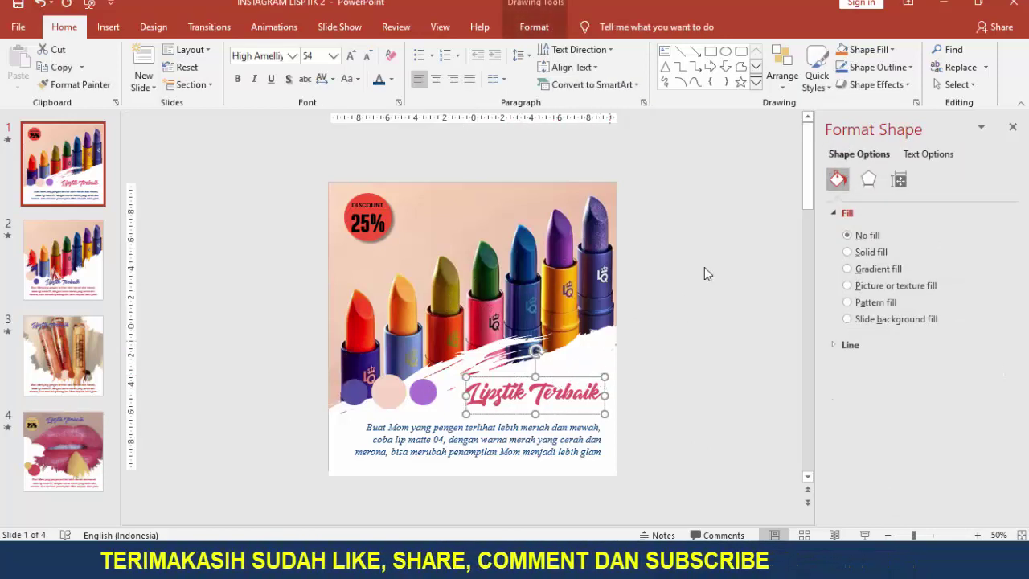
{"action": "left_click", "coordinate": [294, 58]}
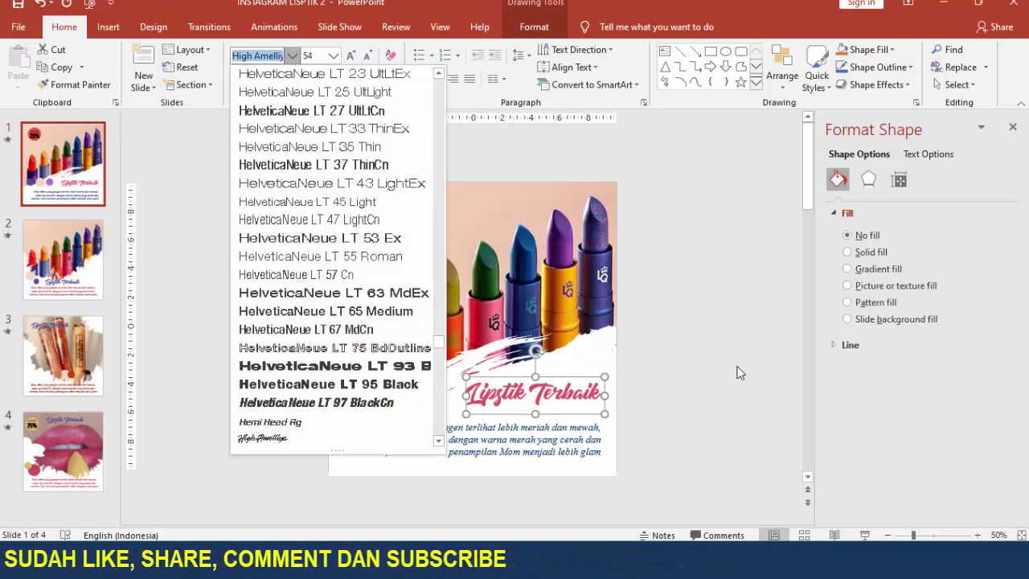
{"action": "left_click", "coordinate": [588, 374]}
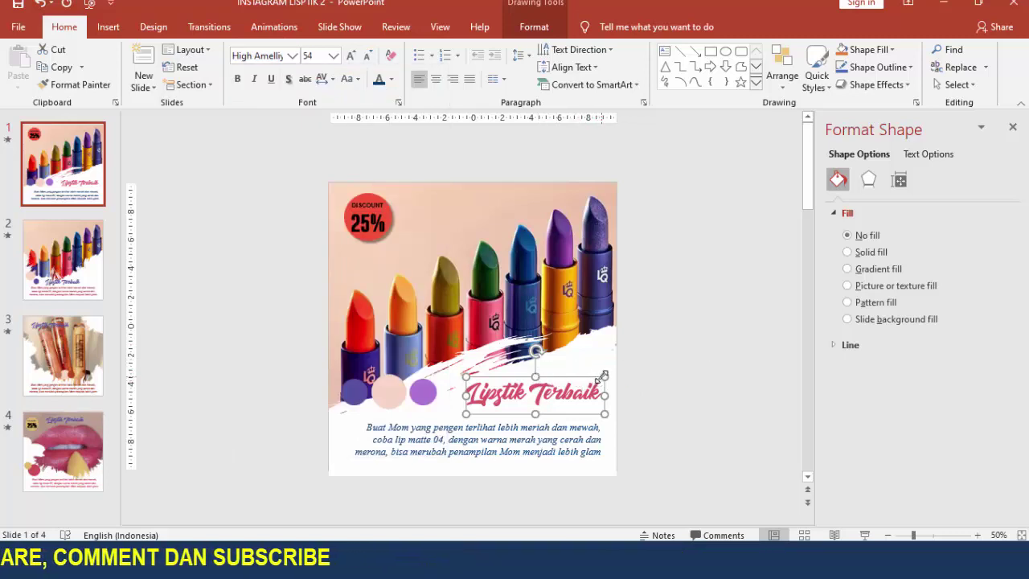
{"action": "left_click", "coordinate": [333, 56]}
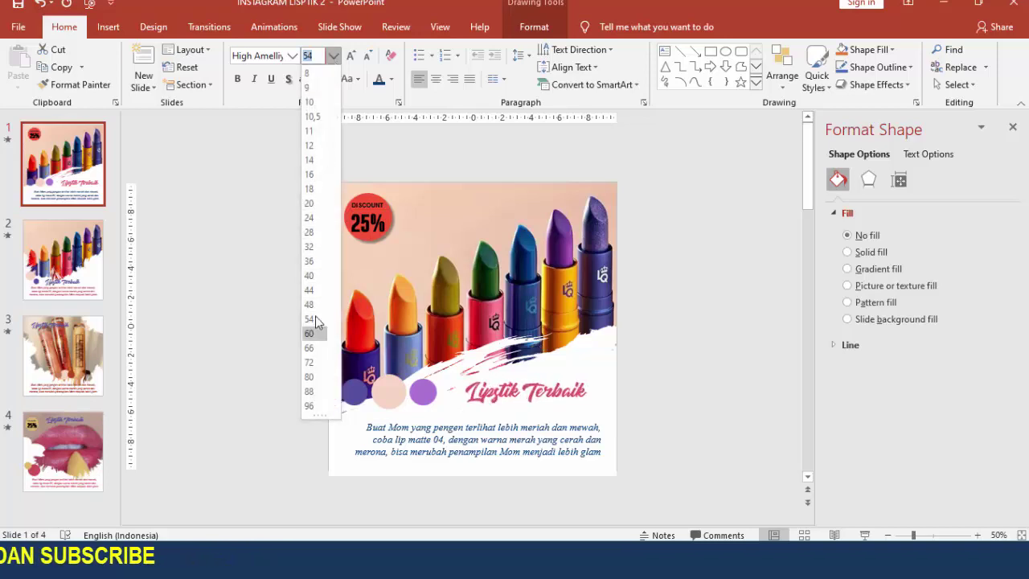
{"action": "left_click", "coordinate": [226, 277]}
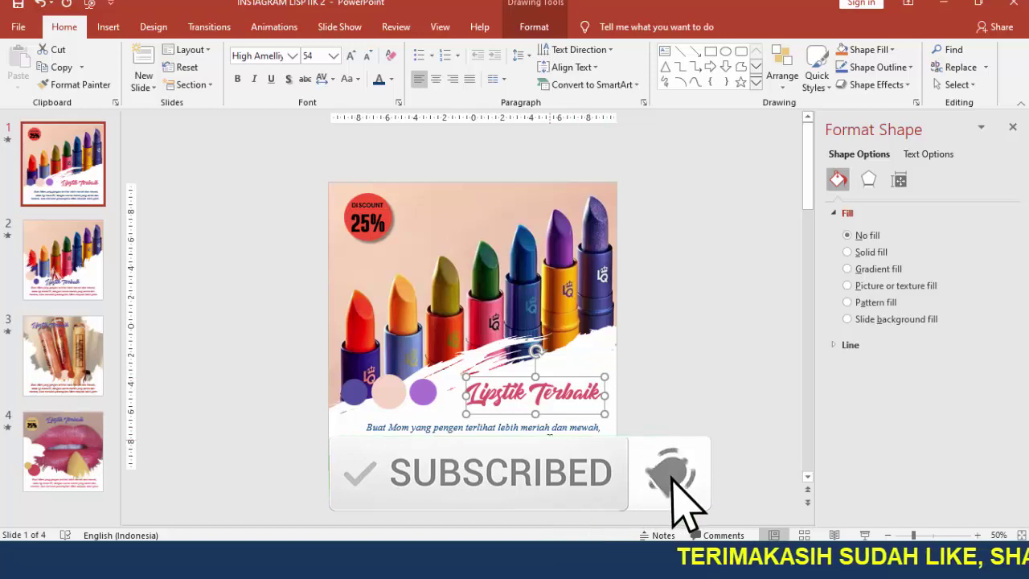
{"action": "left_click", "coordinate": [552, 423]}
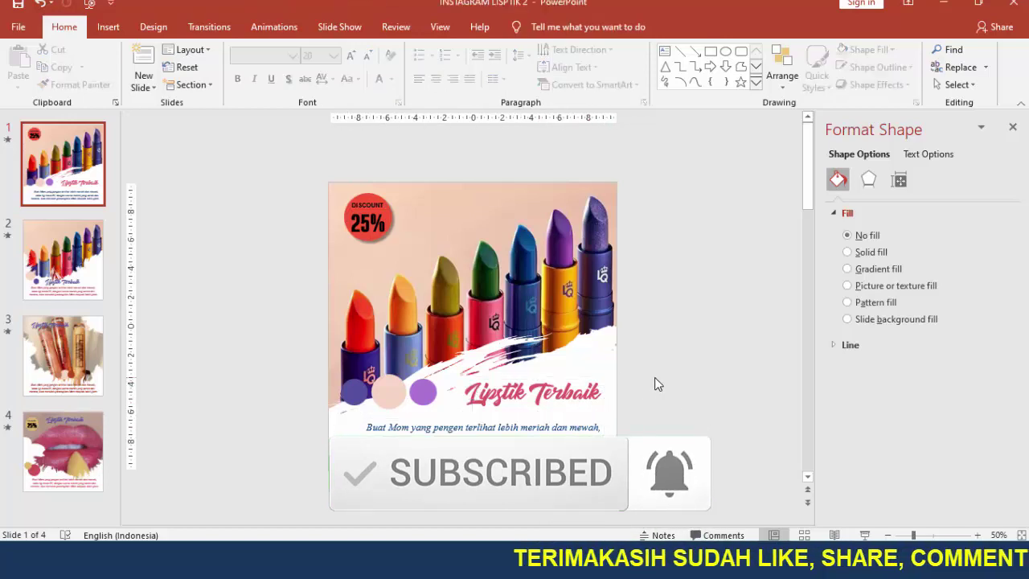
{"action": "left_click", "coordinate": [573, 394]}
{"action": "left_click", "coordinate": [569, 377]}
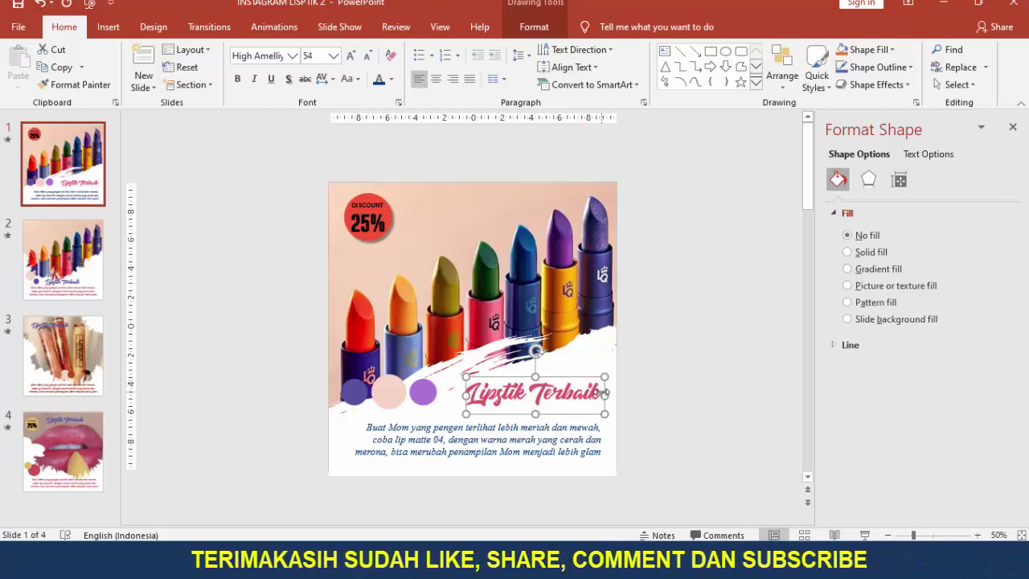
Step: Paste a copy of the title, change its text to 'Teks Tambahan' and place it under Lipstik Terbaik
{"action": "key", "text": "ctrl+v"}
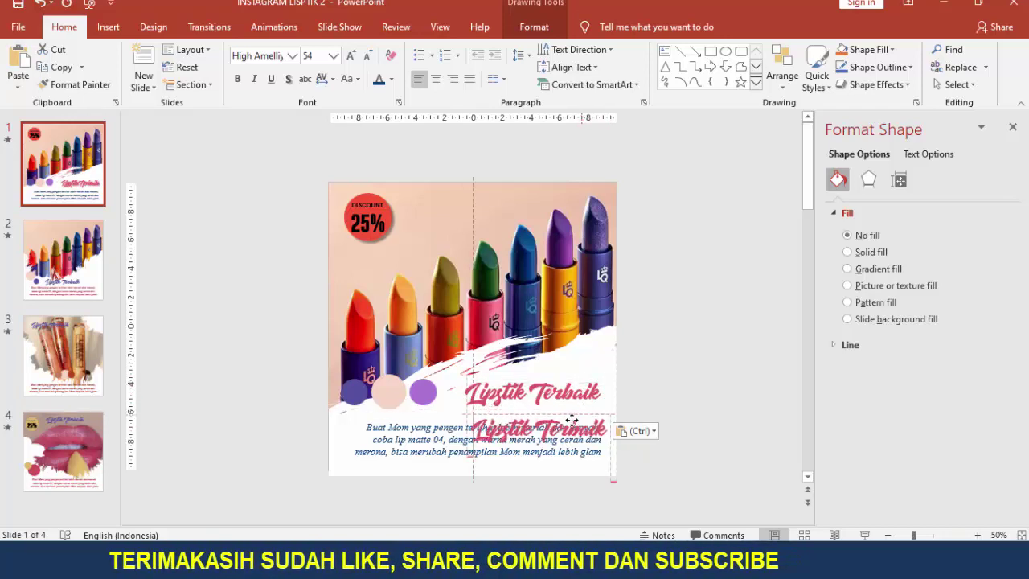
{"action": "left_click_drag", "start_coordinate": [581, 405], "coordinate": [540, 220]}
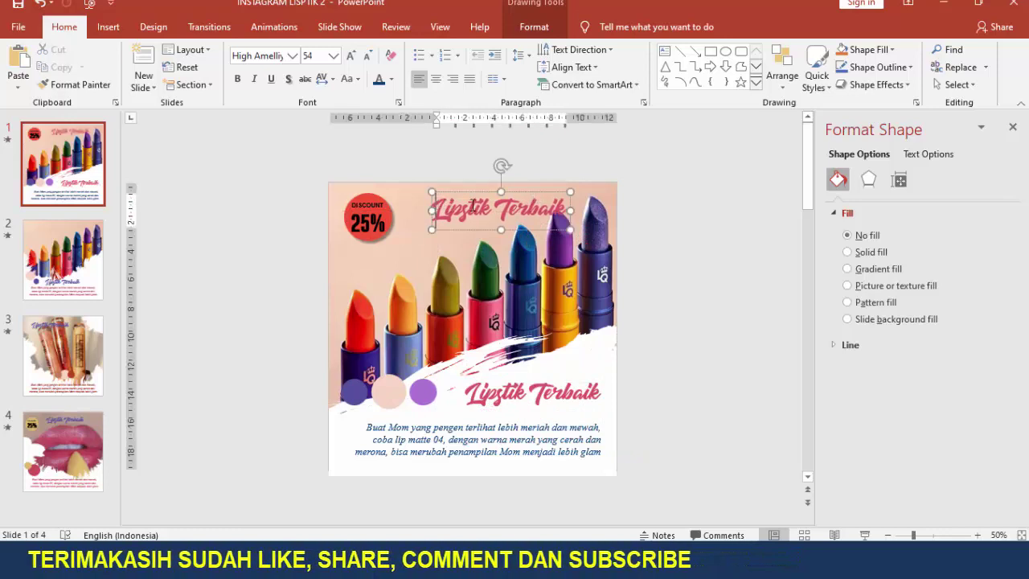
{"action": "key", "text": "ctrl+a"}
{"action": "key", "text": "Delete"}
{"action": "type", "text": "Teks"}
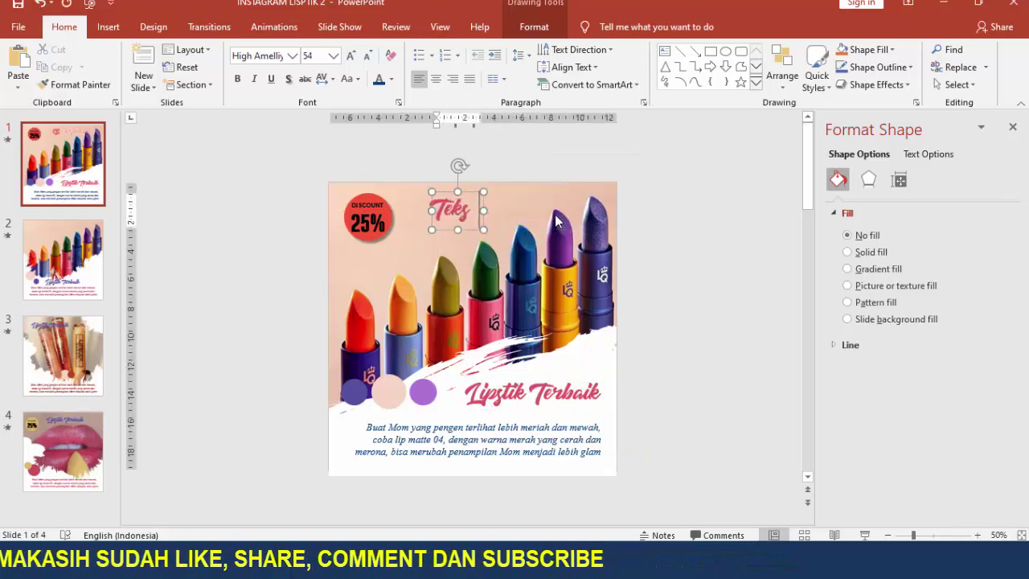
{"action": "type", "text": " Tambahan"}
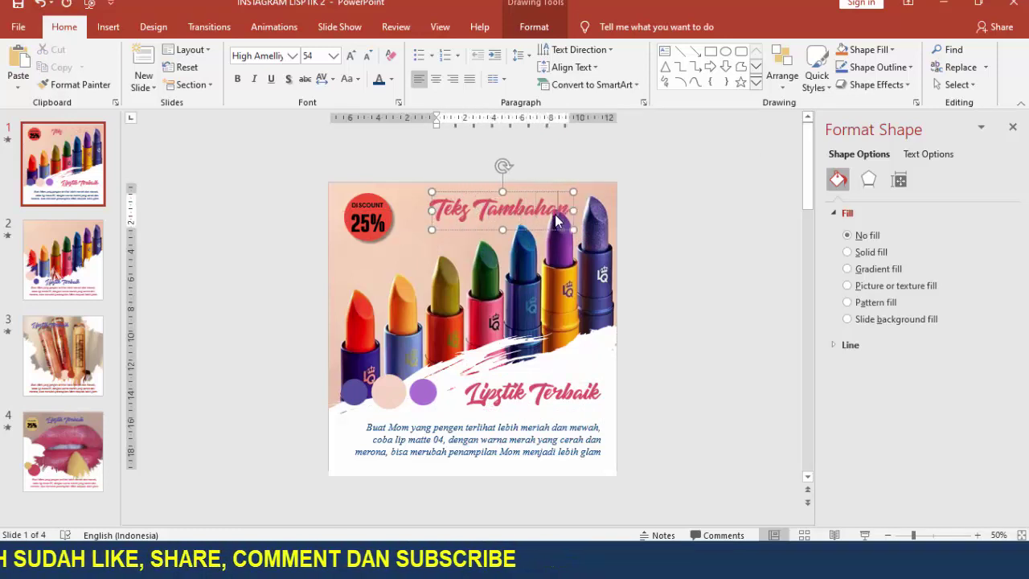
{"action": "mouse_move", "coordinate": [536, 191]}
{"action": "left_mouse_down"}
{"action": "mouse_move", "coordinate": [498, 192]}
{"action": "mouse_move", "coordinate": [574, 396]}
{"action": "mouse_move", "coordinate": [540, 383]}
{"action": "left_mouse_up"}
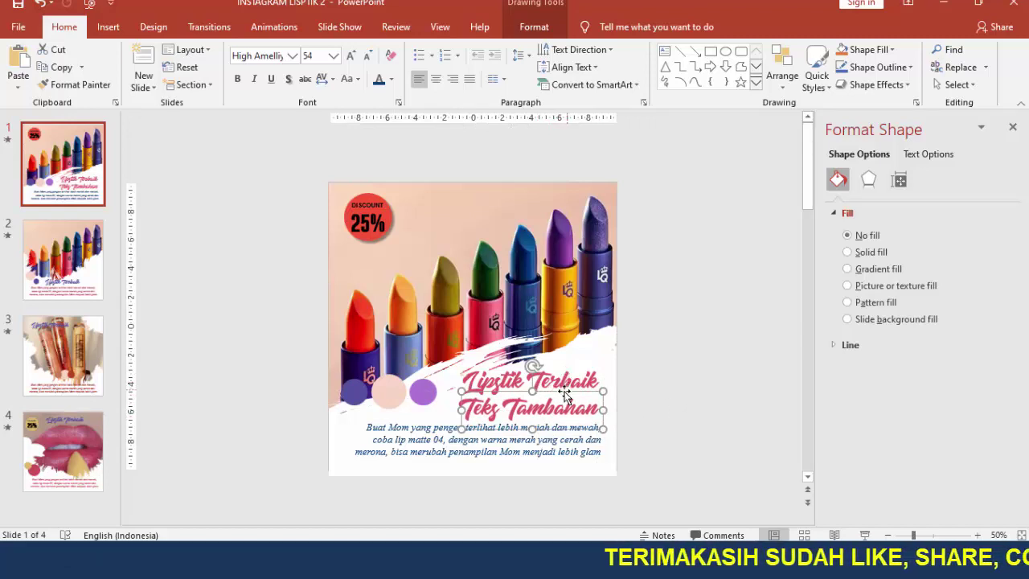
Step: Close the Format Shape panel and show the Animation Pane from the Animations tab
{"action": "left_click", "coordinate": [1012, 129]}
{"action": "left_click", "coordinate": [274, 27]}
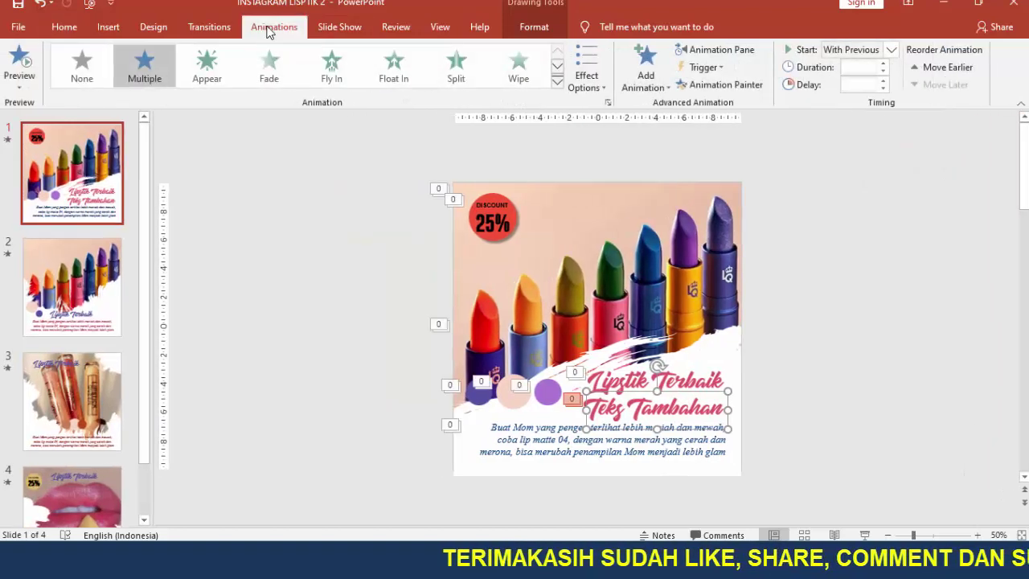
{"action": "left_click", "coordinate": [700, 51]}
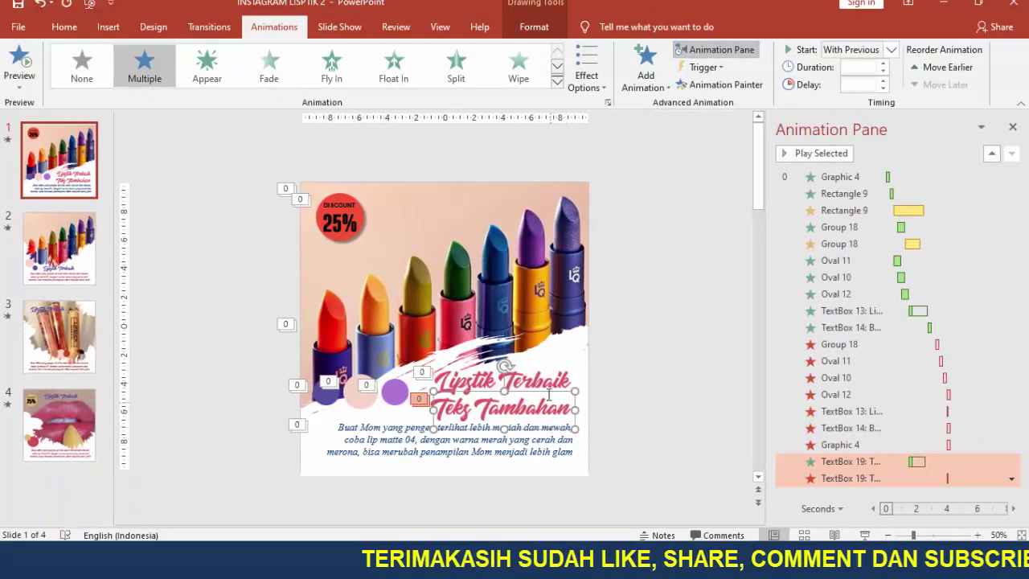
Step: Select the whole Teks Tambahan text box and delete it
{"action": "left_click", "coordinate": [545, 378]}
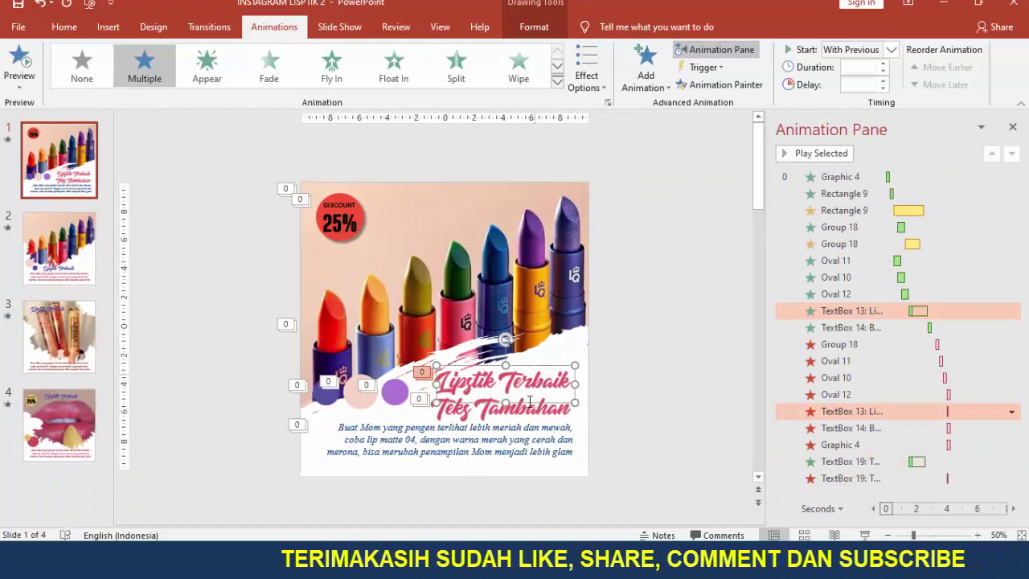
{"action": "left_click", "coordinate": [546, 399]}
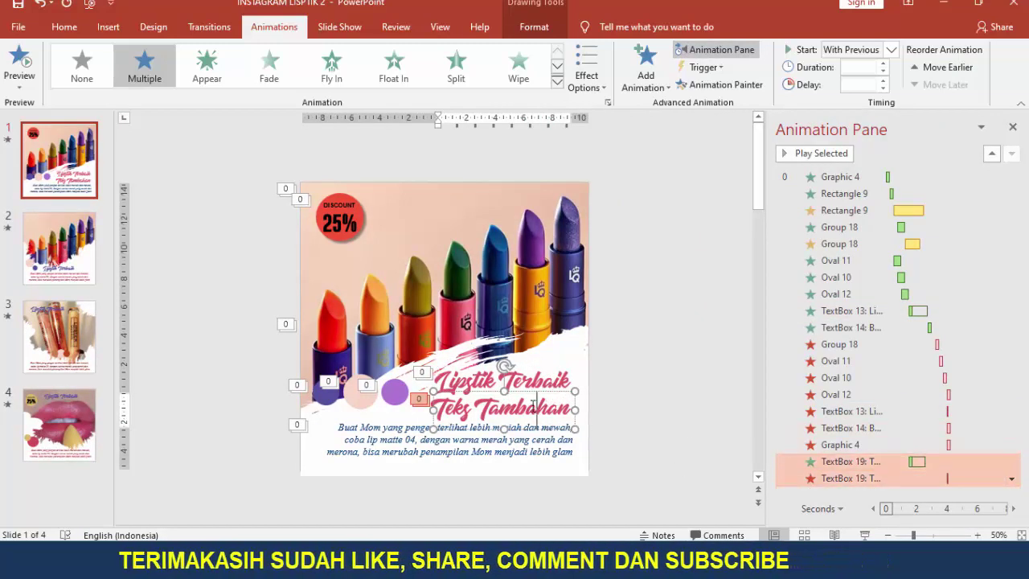
{"action": "left_click", "coordinate": [565, 390]}
{"action": "left_click", "coordinate": [588, 404]}
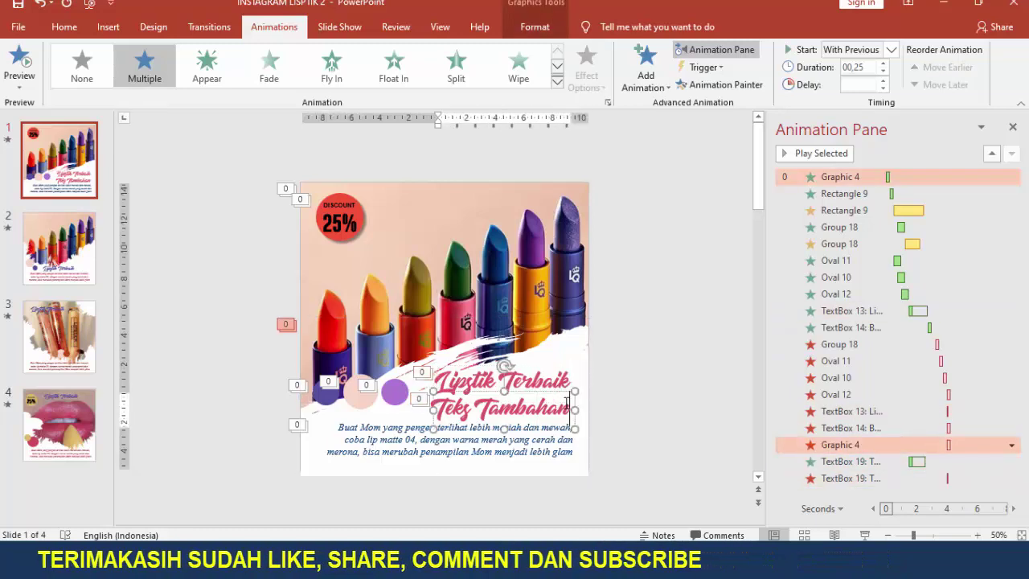
{"action": "left_click", "coordinate": [571, 402]}
{"action": "left_click", "coordinate": [566, 395]}
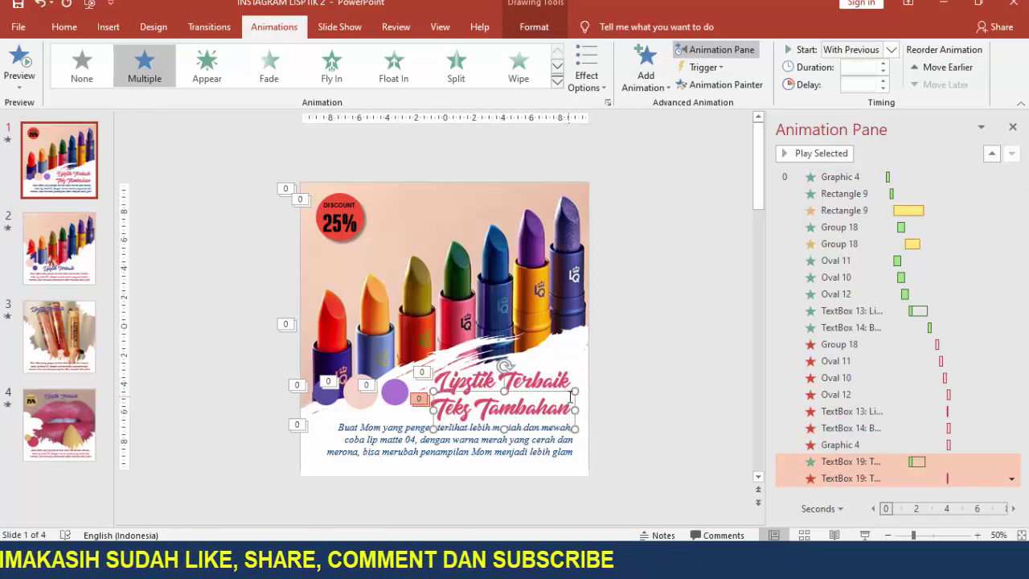
{"action": "key", "text": "Delete"}
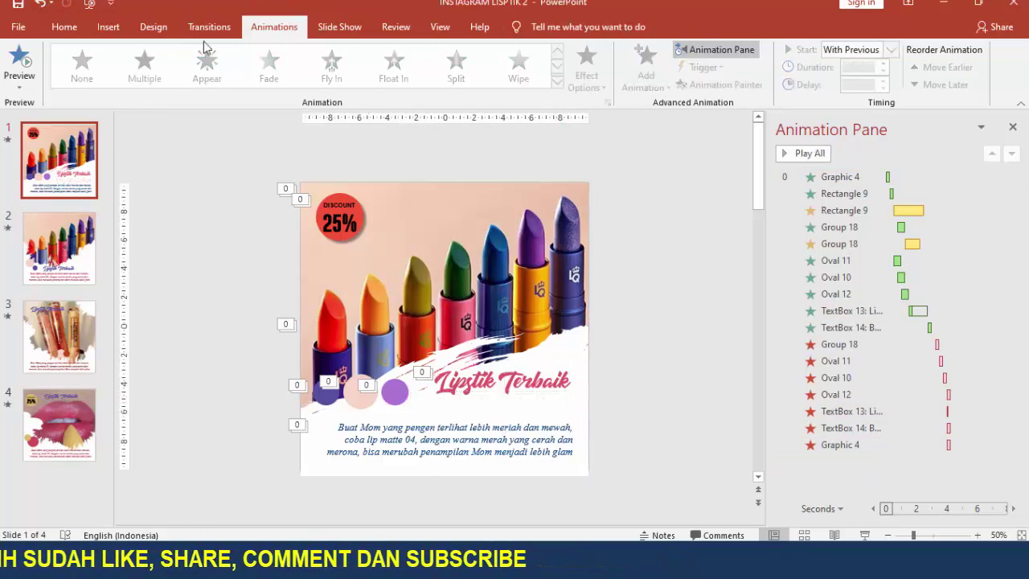
Step: Draw a text box reading 'tes', set it to size 28, and place it narrowed under the title
{"action": "left_click", "coordinate": [108, 26]}
{"action": "left_click", "coordinate": [580, 66]}
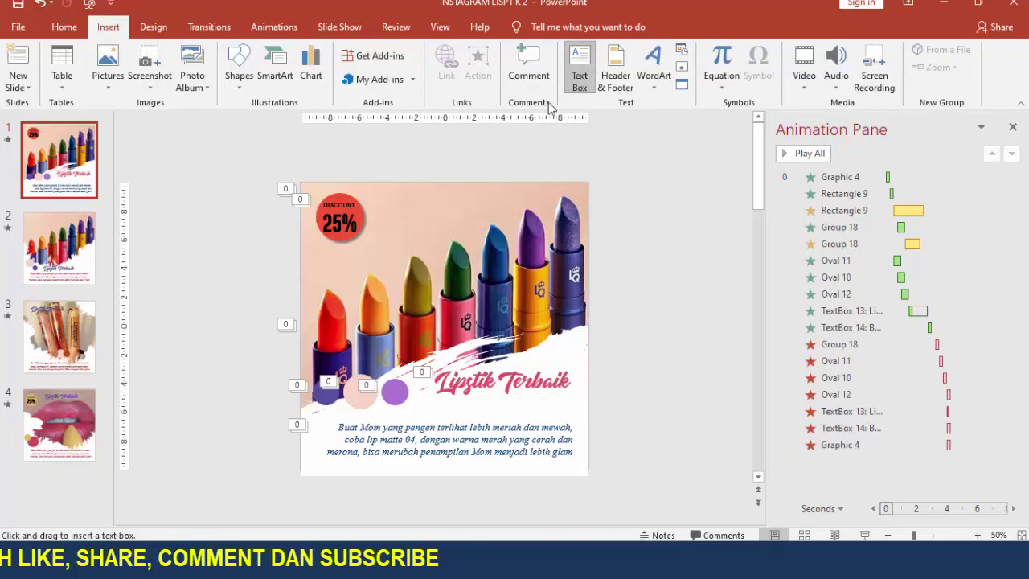
{"action": "left_click_drag", "start_coordinate": [409, 146], "coordinate": [574, 188]}
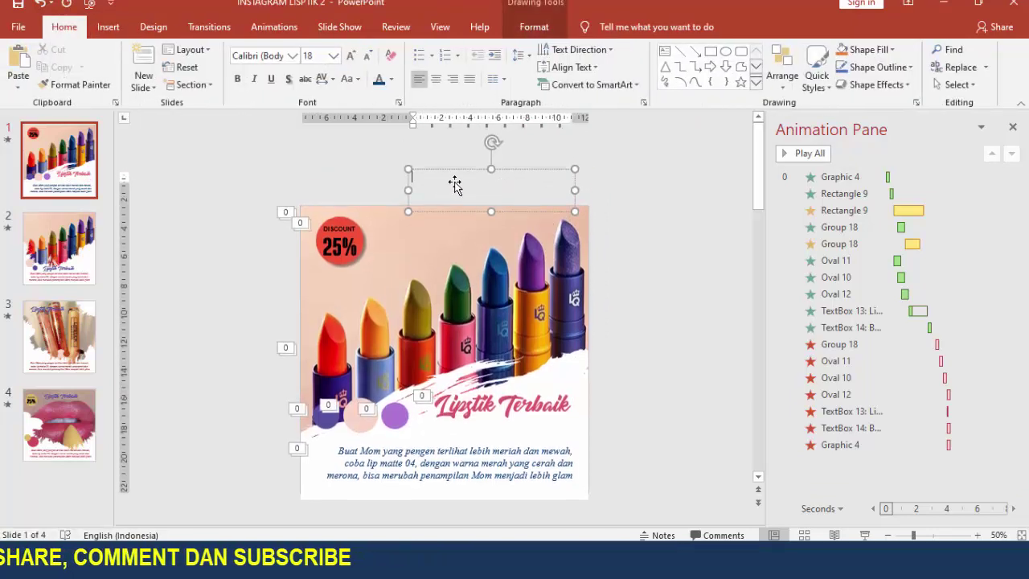
{"action": "type", "text": "tes"}
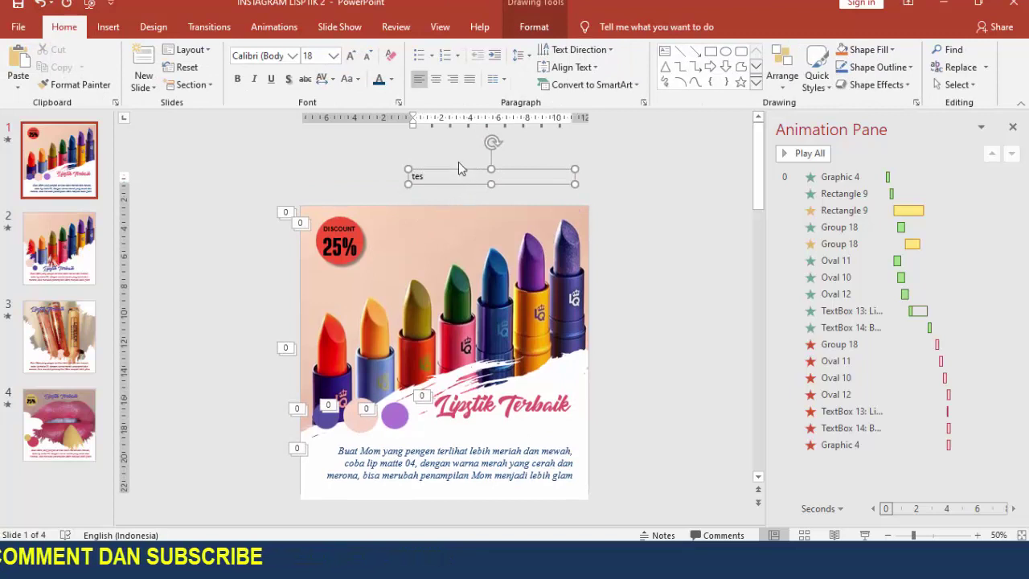
{"action": "left_click", "coordinate": [458, 169]}
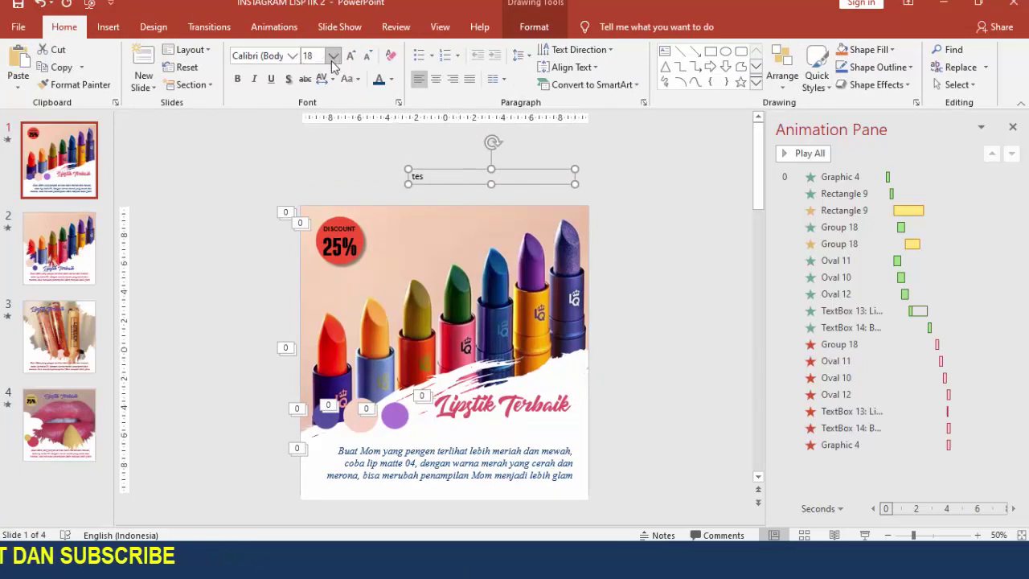
{"action": "left_click", "coordinate": [332, 56]}
{"action": "left_click", "coordinate": [310, 234]}
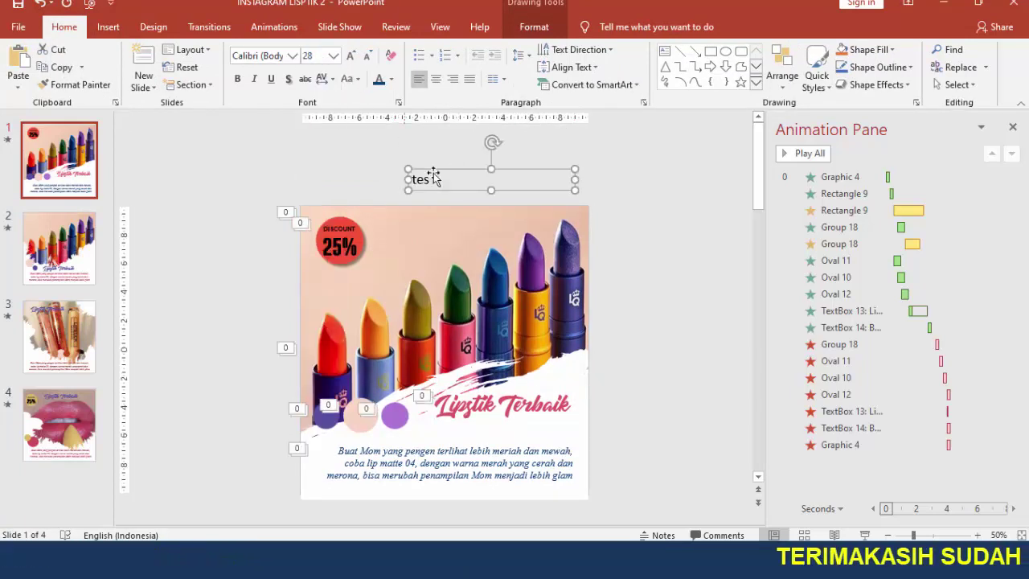
{"action": "left_click_drag", "start_coordinate": [445, 197], "coordinate": [484, 412]}
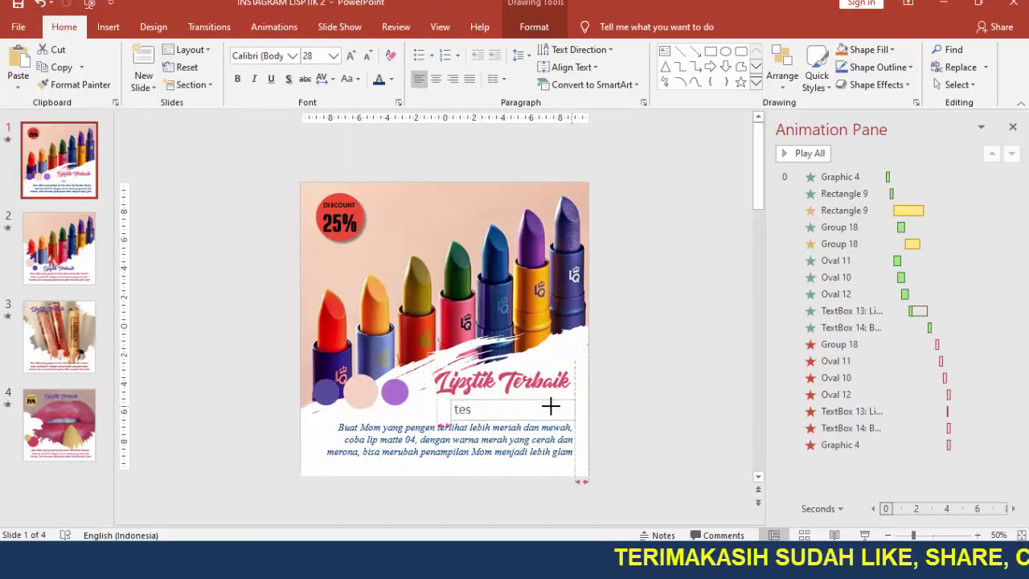
{"action": "left_click_drag", "start_coordinate": [613, 412], "coordinate": [546, 411]}
{"action": "left_click", "coordinate": [303, 26]}
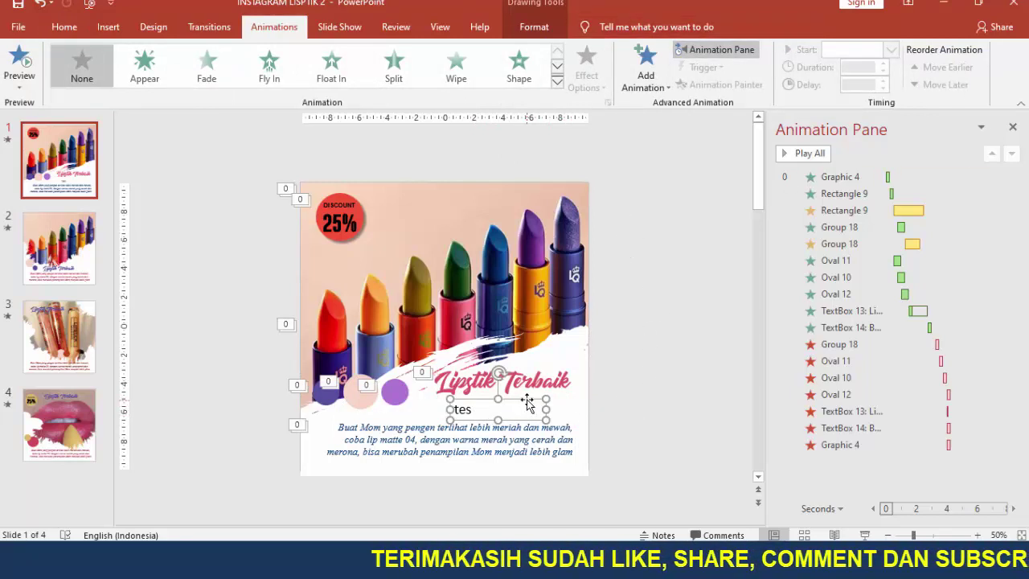
Step: Delete the tes box, try a pasted paragraph copy retyped as 'tes', then delete that too
{"action": "key", "text": "Delete"}
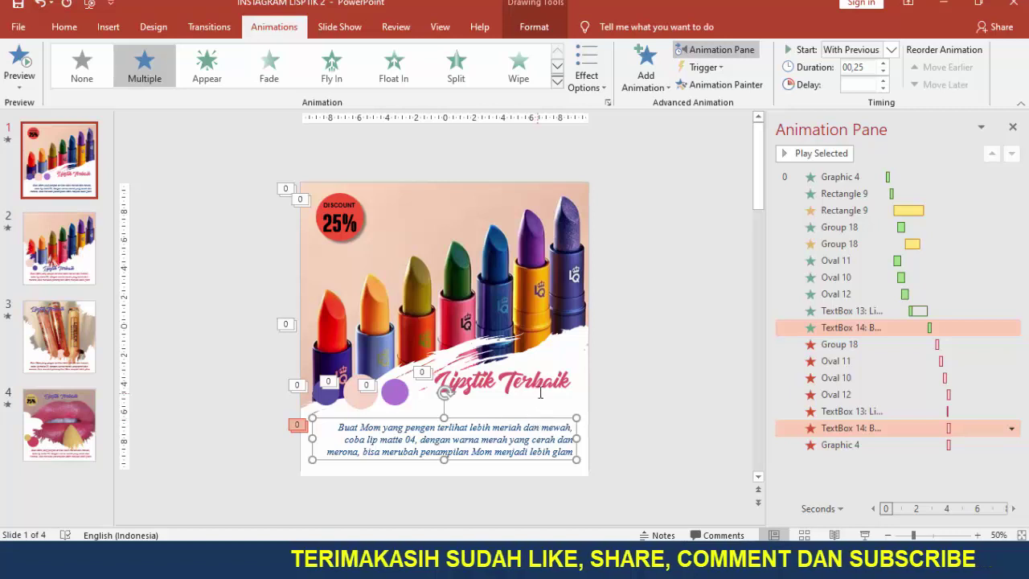
{"action": "left_click", "coordinate": [532, 422]}
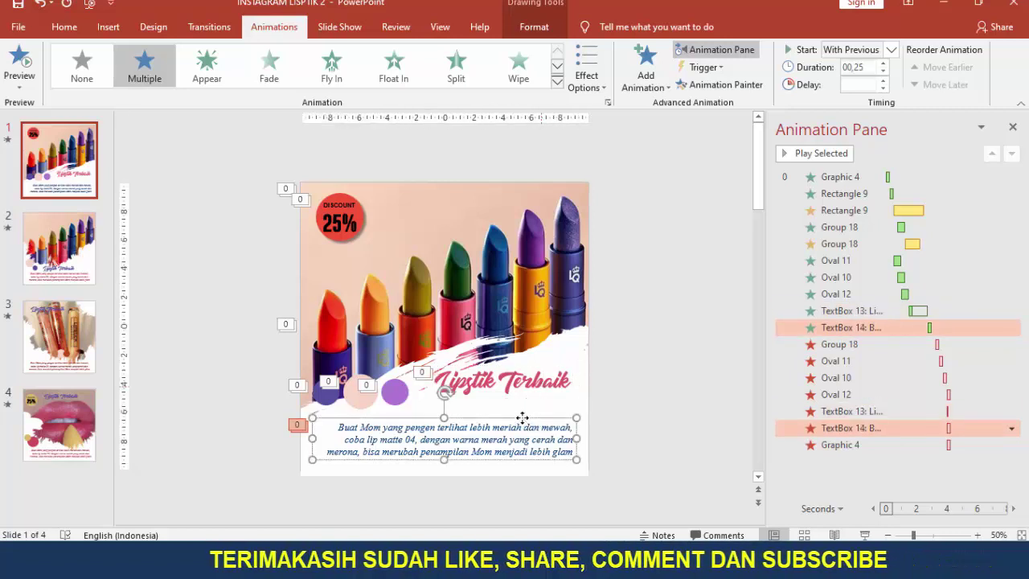
{"action": "key", "text": "ctrl+v"}
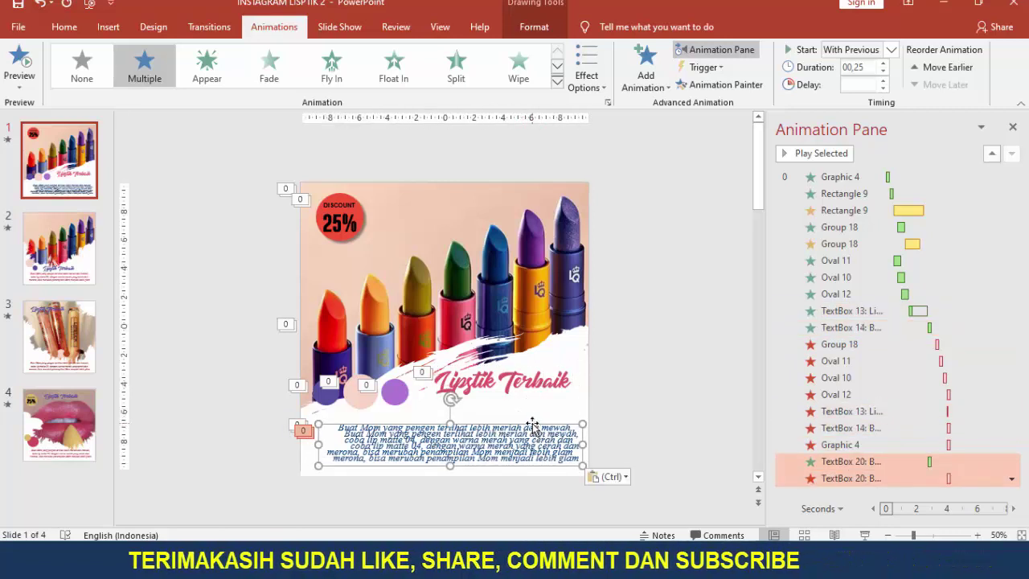
{"action": "mouse_move", "coordinate": [537, 429]}
{"action": "left_mouse_down"}
{"action": "mouse_move", "coordinate": [644, 379]}
{"action": "mouse_move", "coordinate": [651, 399]}
{"action": "left_mouse_up"}
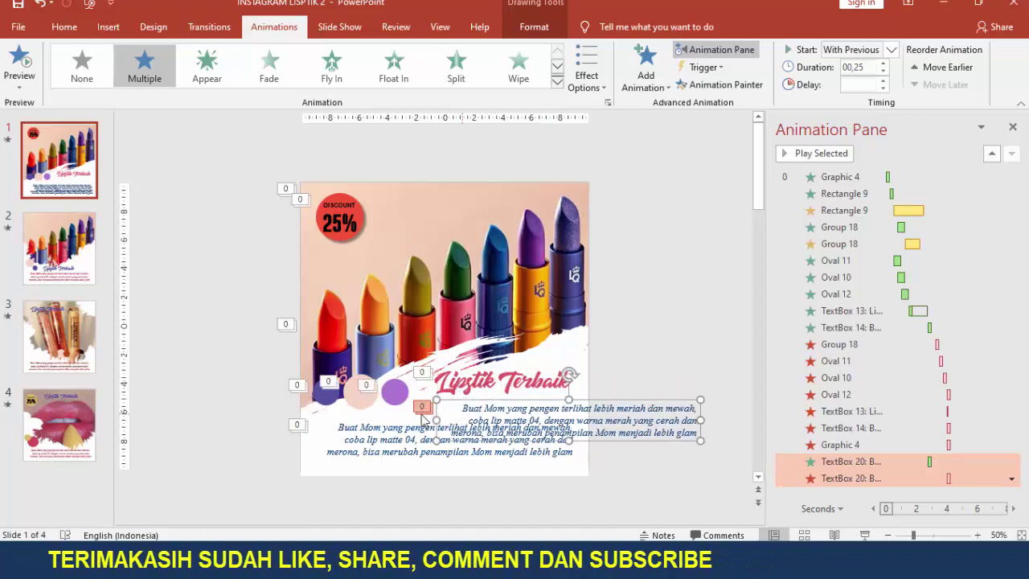
{"action": "left_click_drag", "start_coordinate": [462, 408], "coordinate": [715, 458]}
{"action": "type", "text": "tes"}
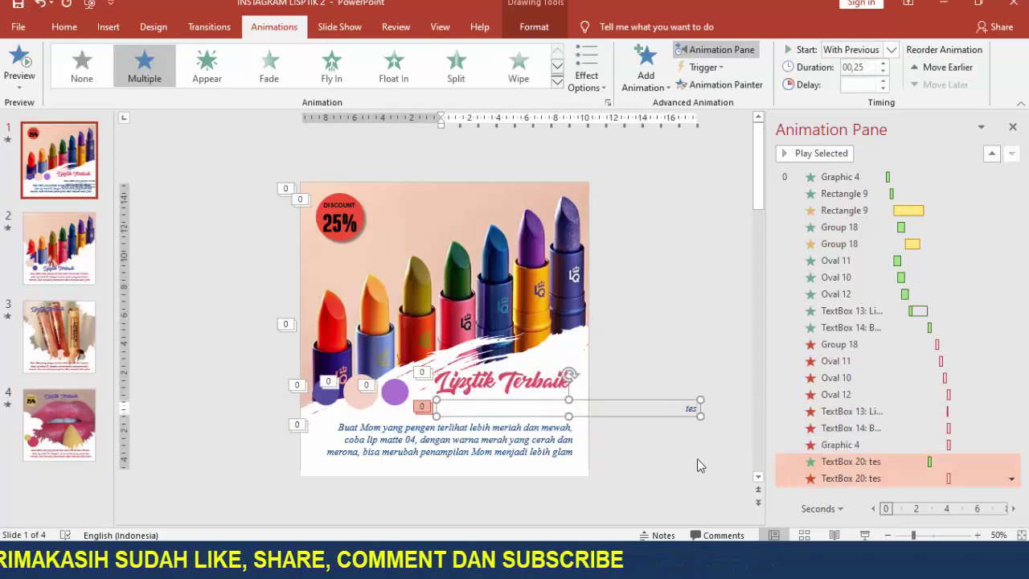
{"action": "left_click_drag", "start_coordinate": [700, 413], "coordinate": [575, 416]}
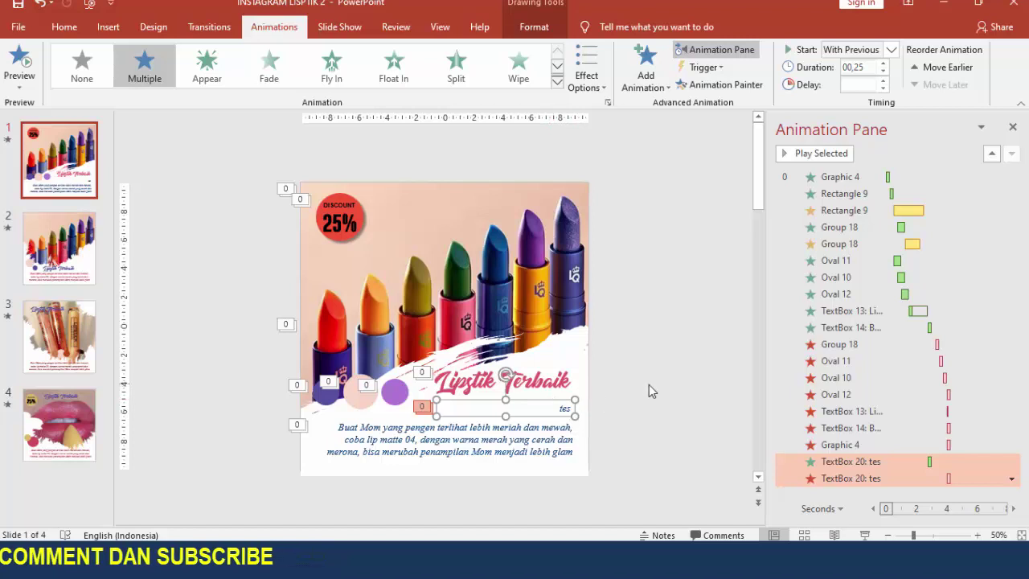
{"action": "key", "text": "Delete"}
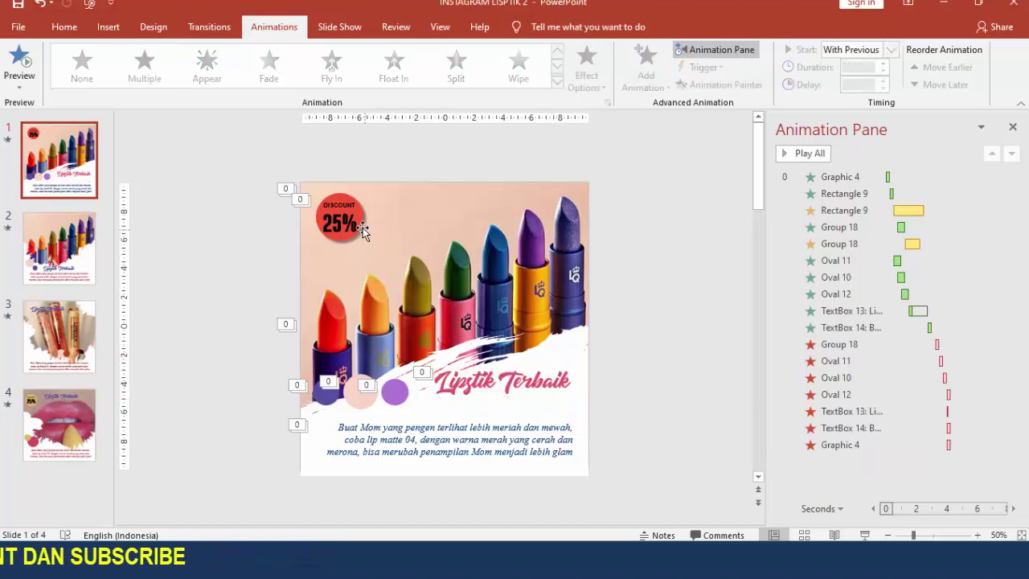
Step: Select the 25% discount badge to review its animation entries
{"action": "left_click", "coordinate": [363, 227]}
{"action": "key", "text": "Escape"}
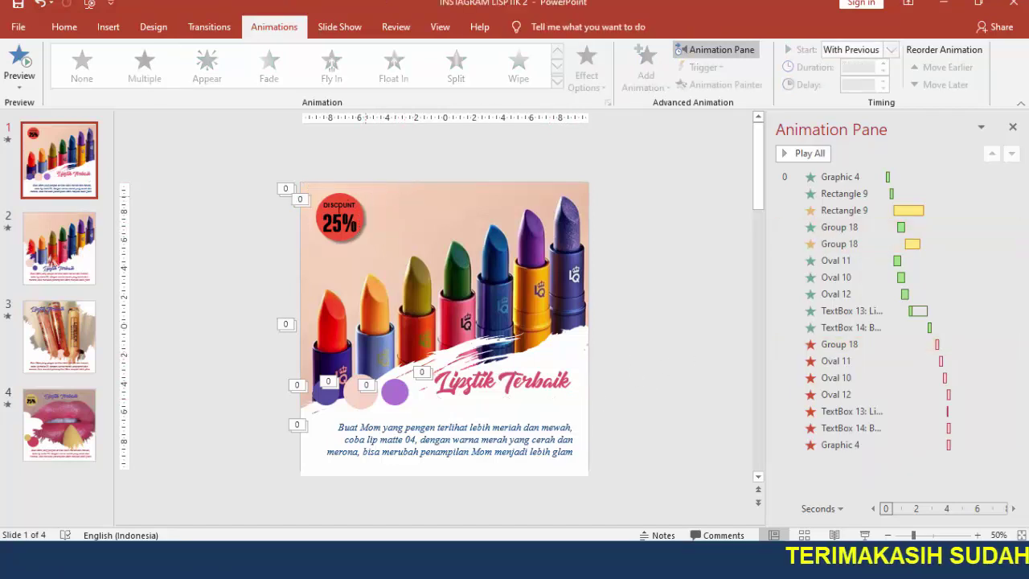
{"action": "left_click", "coordinate": [342, 214]}
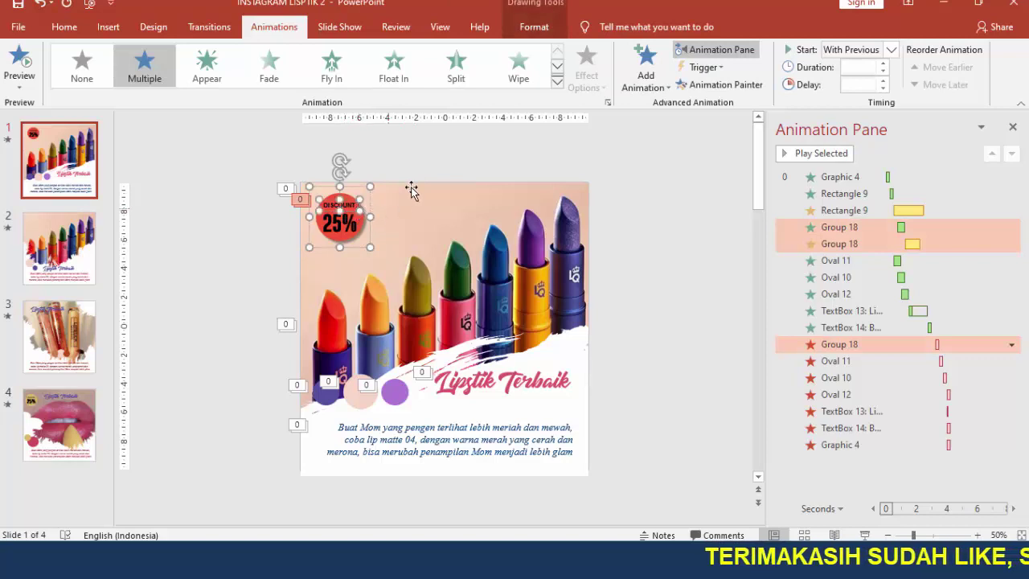
{"action": "key", "text": "Escape"}
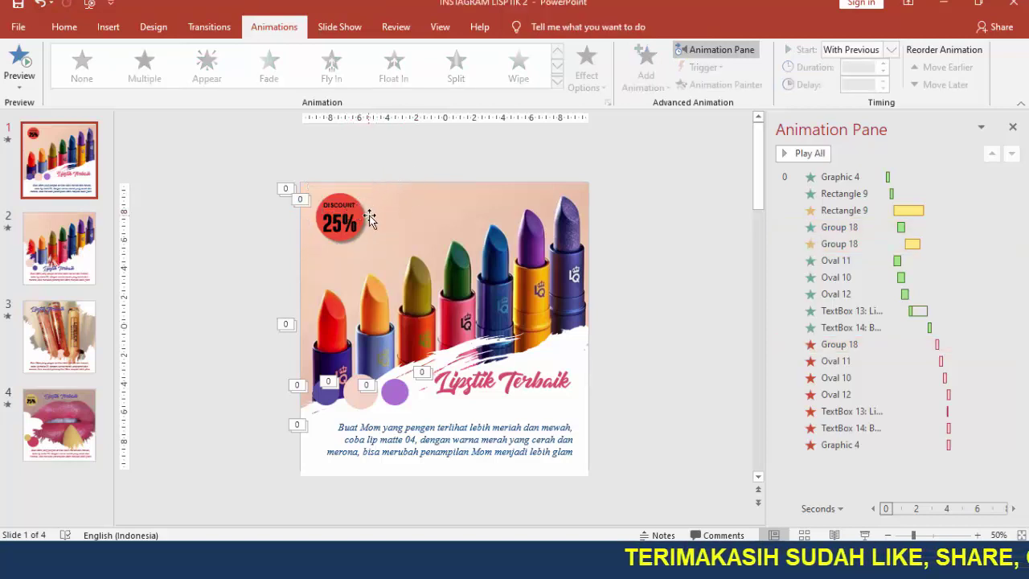
{"action": "left_click", "coordinate": [362, 215]}
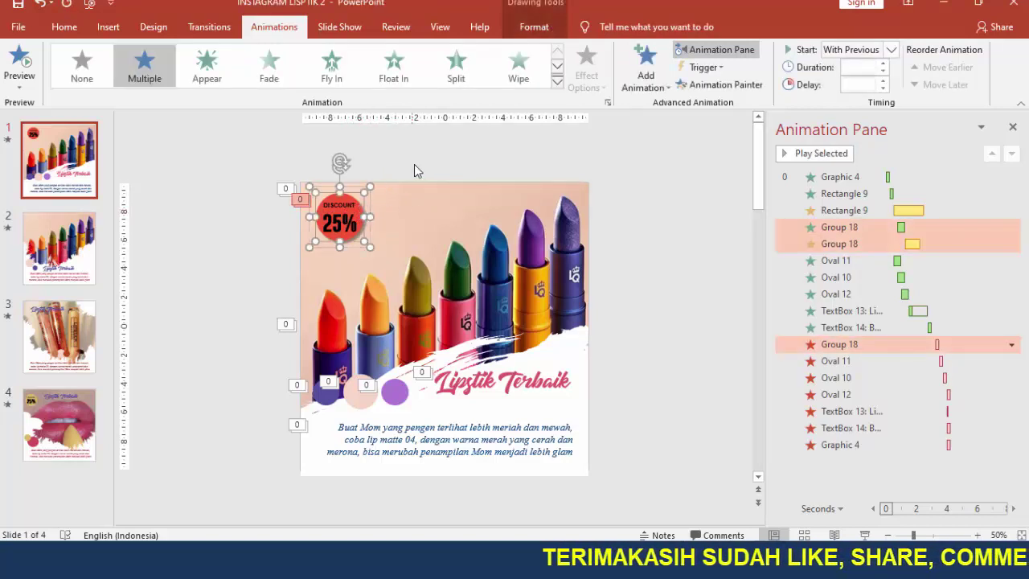
{"action": "left_click", "coordinate": [415, 162]}
{"action": "left_click", "coordinate": [359, 210]}
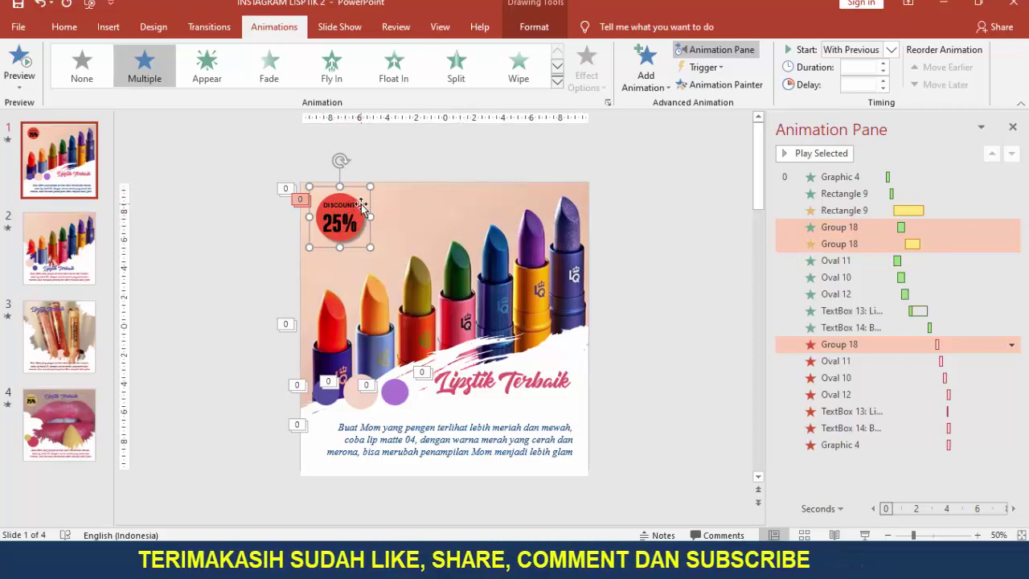
{"action": "left_click", "coordinate": [361, 204]}
{"action": "key", "text": "Escape"}
{"action": "key", "text": "Escape"}
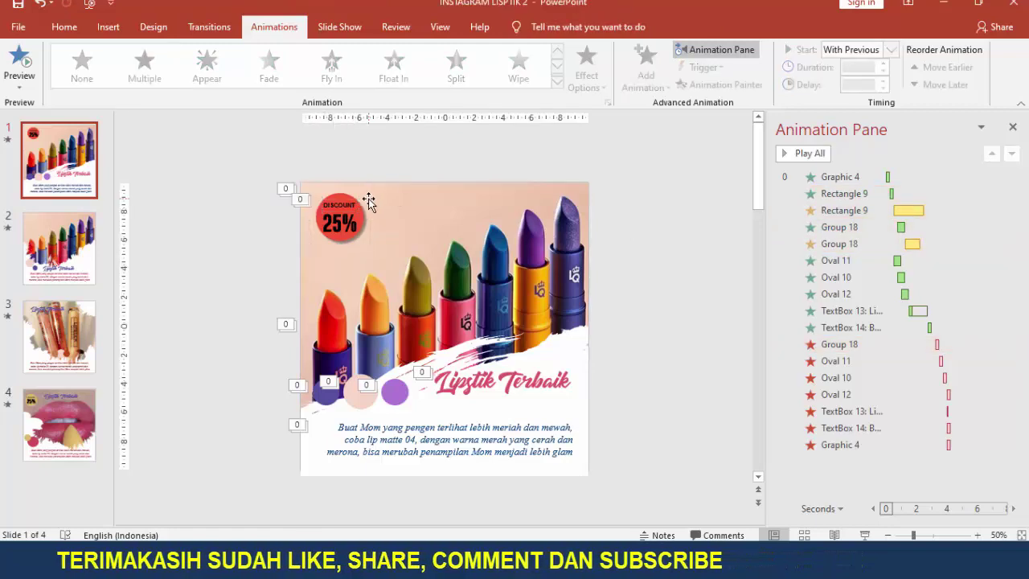
{"action": "left_click", "coordinate": [361, 216]}
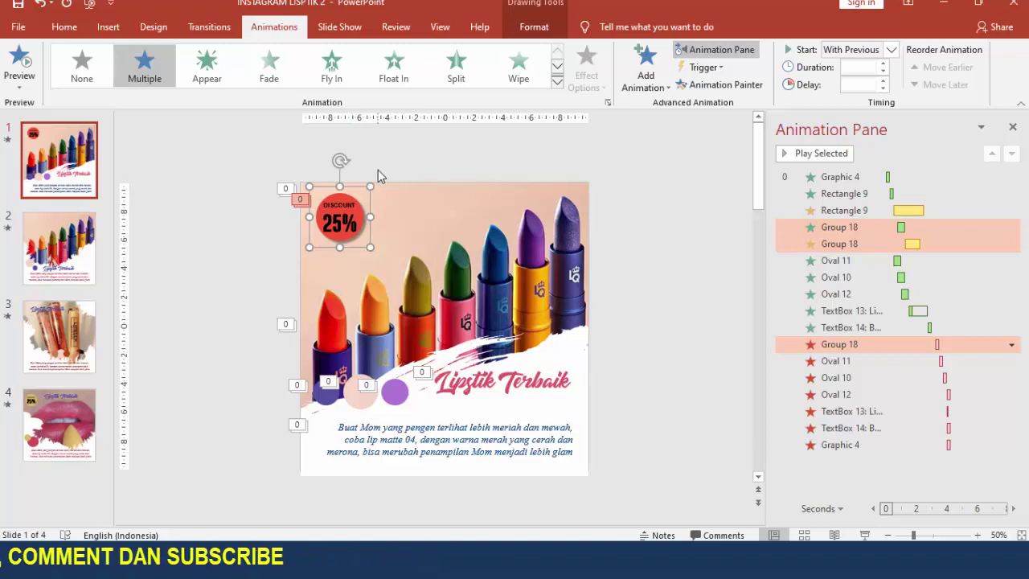
{"action": "left_click", "coordinate": [338, 210]}
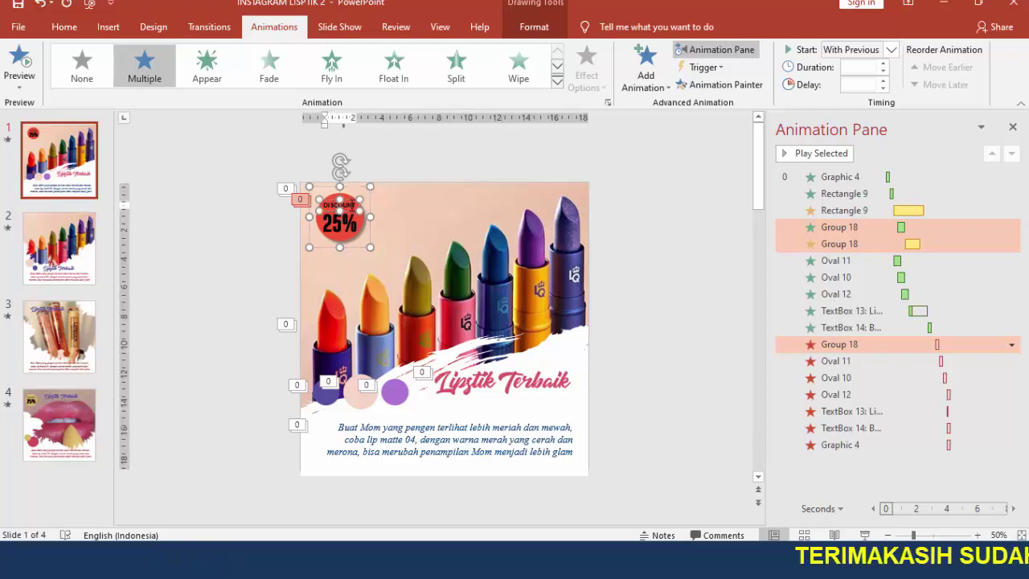
{"action": "left_click", "coordinate": [340, 212]}
{"action": "double_click", "coordinate": [340, 211]}
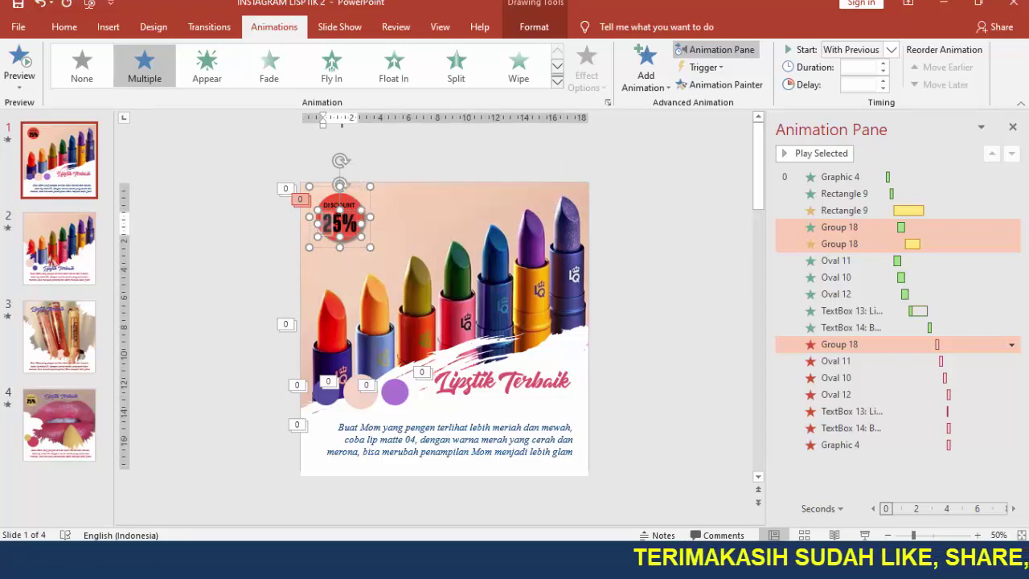
{"action": "mouse_move", "coordinate": [319, 193]}
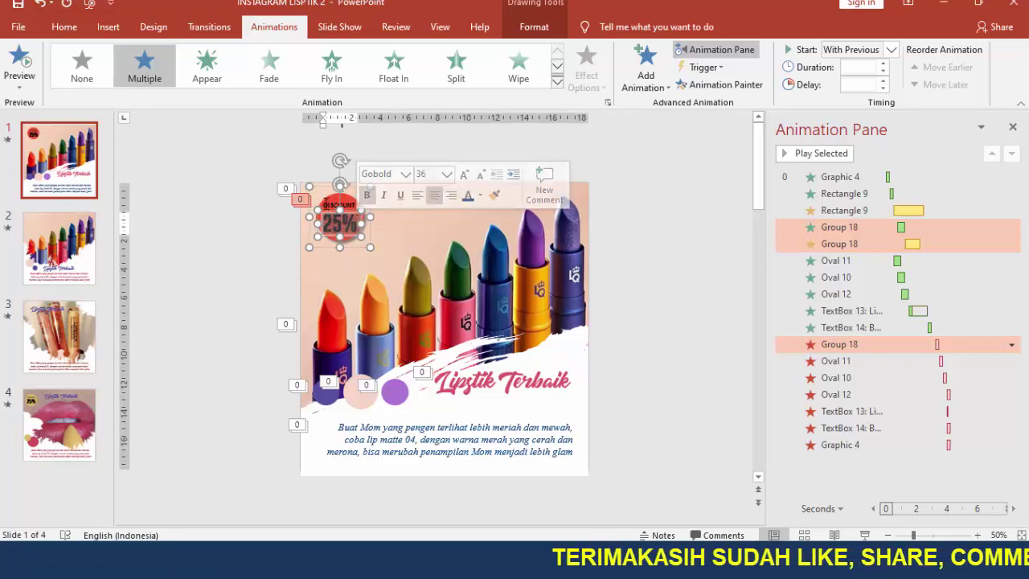
{"action": "left_click", "coordinate": [225, 201]}
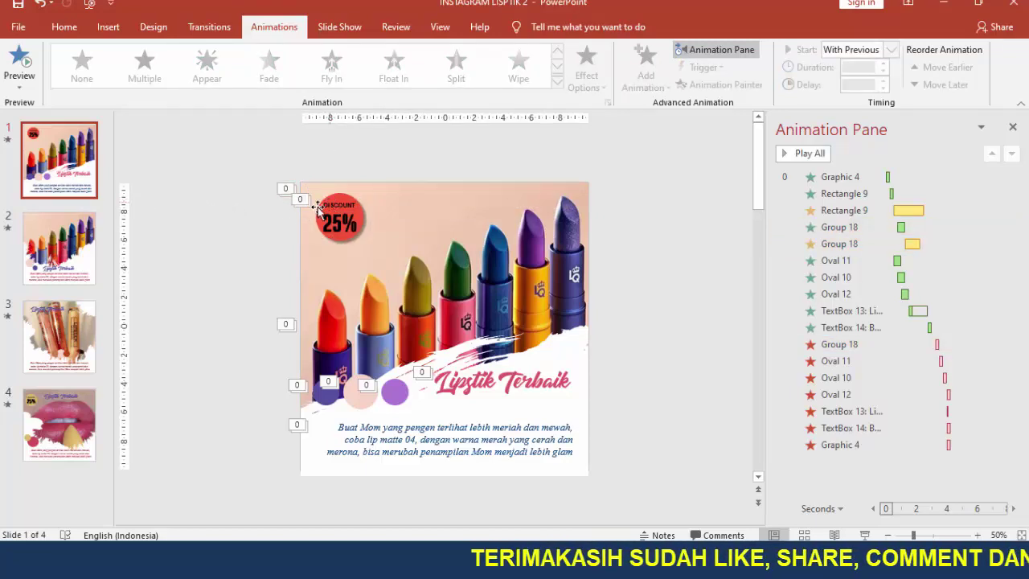
Step: On slide 2, open Format Picture for the photo, close the Animation Pane and cancel a picture-file replacement
{"action": "scroll", "coordinate": [338, 231], "scroll_direction": "down", "scroll_amount": 1}
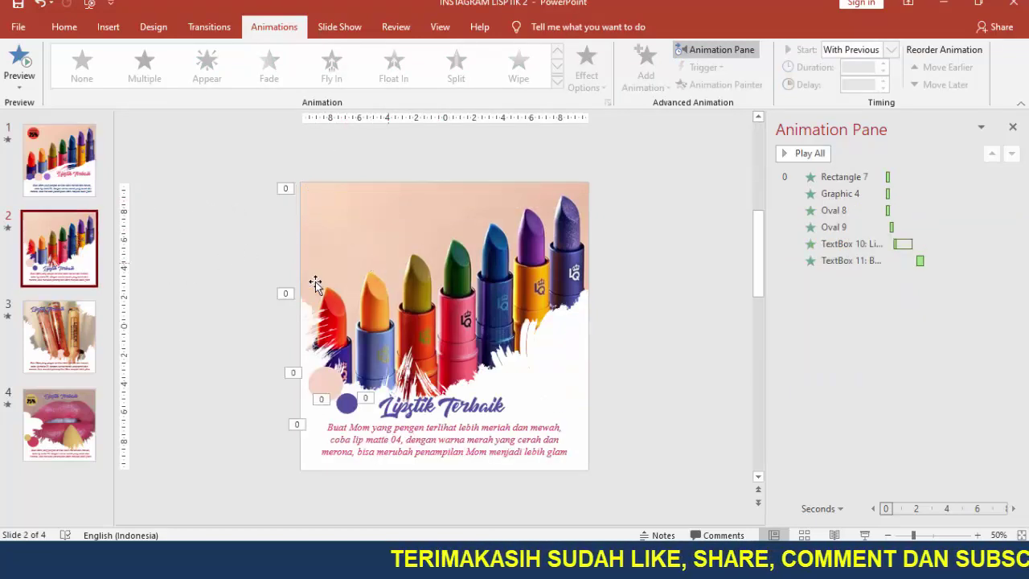
{"action": "left_click", "coordinate": [378, 300]}
{"action": "mouse_move", "coordinate": [562, 222]}
{"action": "left_mouse_down"}
{"action": "mouse_move", "coordinate": [551, 211]}
{"action": "mouse_move", "coordinate": [560, 222]}
{"action": "left_mouse_up"}
{"action": "right_click", "coordinate": [558, 222]}
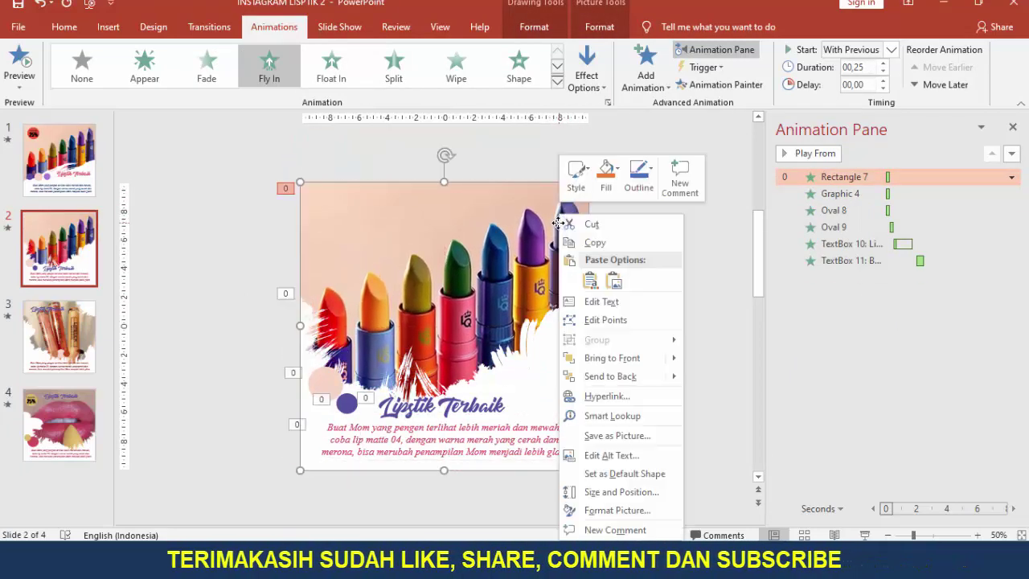
{"action": "left_click", "coordinate": [611, 510]}
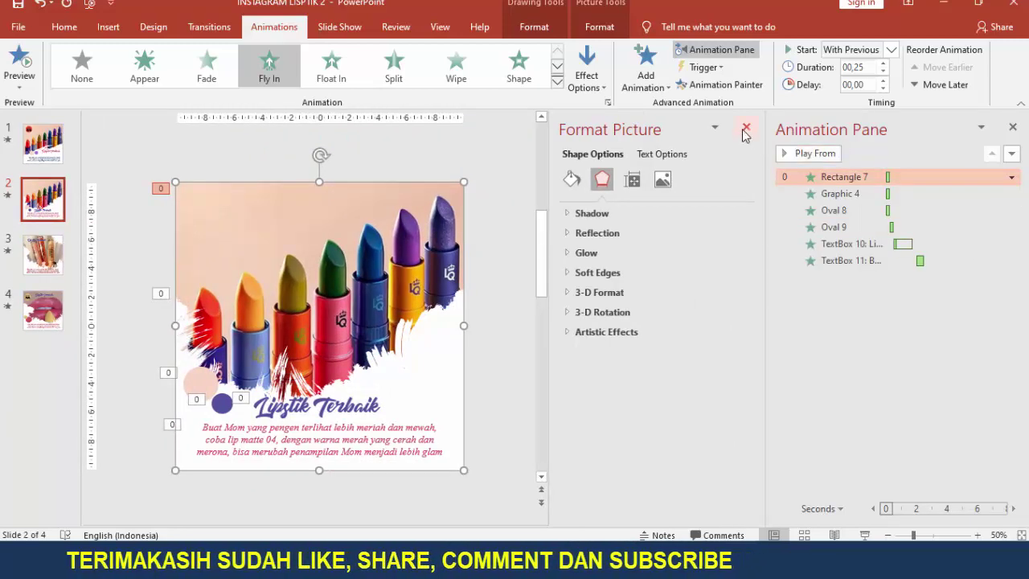
{"action": "left_click", "coordinate": [1012, 127]}
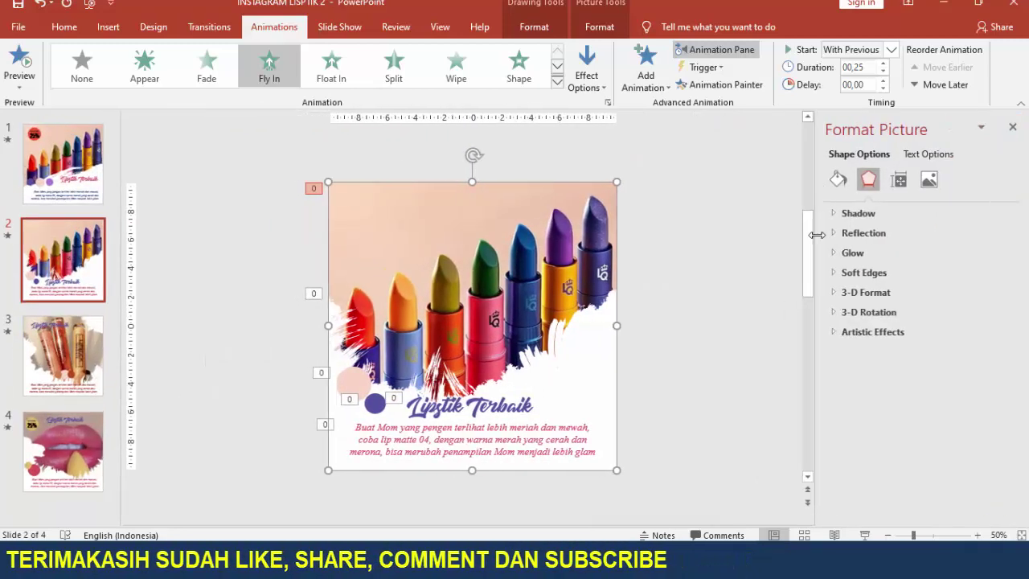
{"action": "left_click", "coordinate": [838, 179]}
{"action": "left_click", "coordinate": [859, 366]}
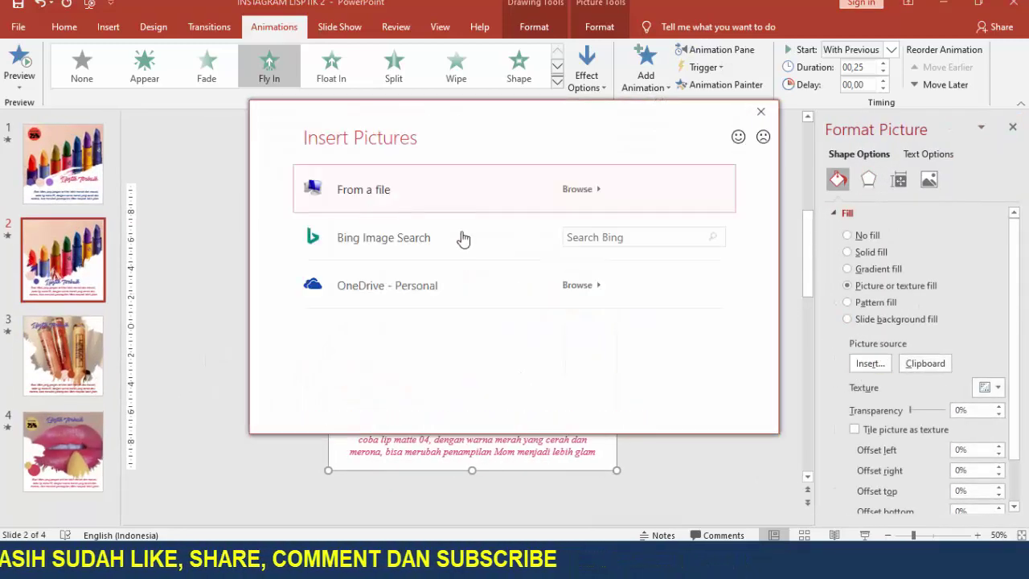
{"action": "left_click", "coordinate": [386, 184]}
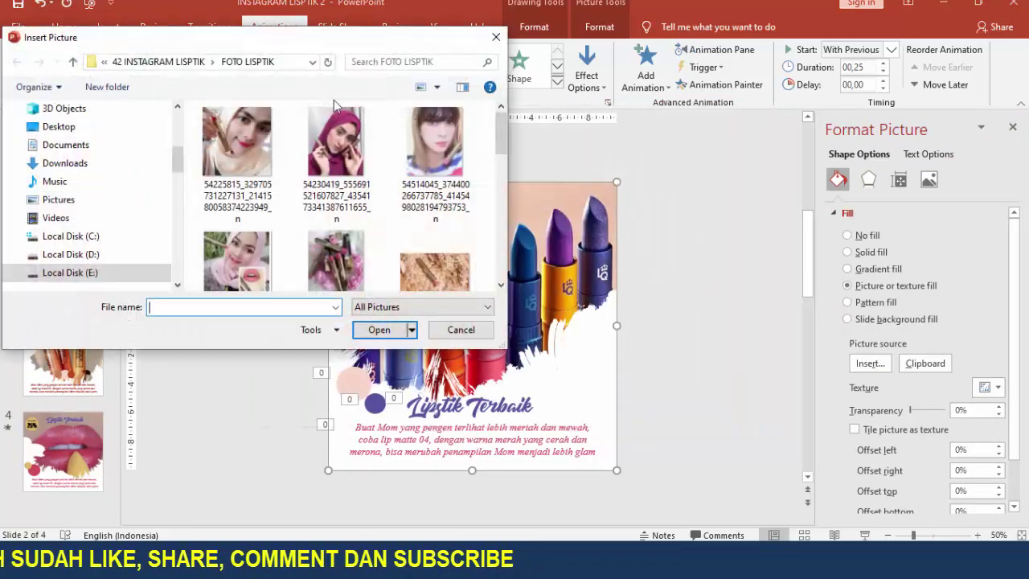
{"action": "left_click", "coordinate": [461, 330]}
Step: Nudge the white brush shape up over the photo, then check the title, body text and purple circle
{"action": "left_click", "coordinate": [592, 370]}
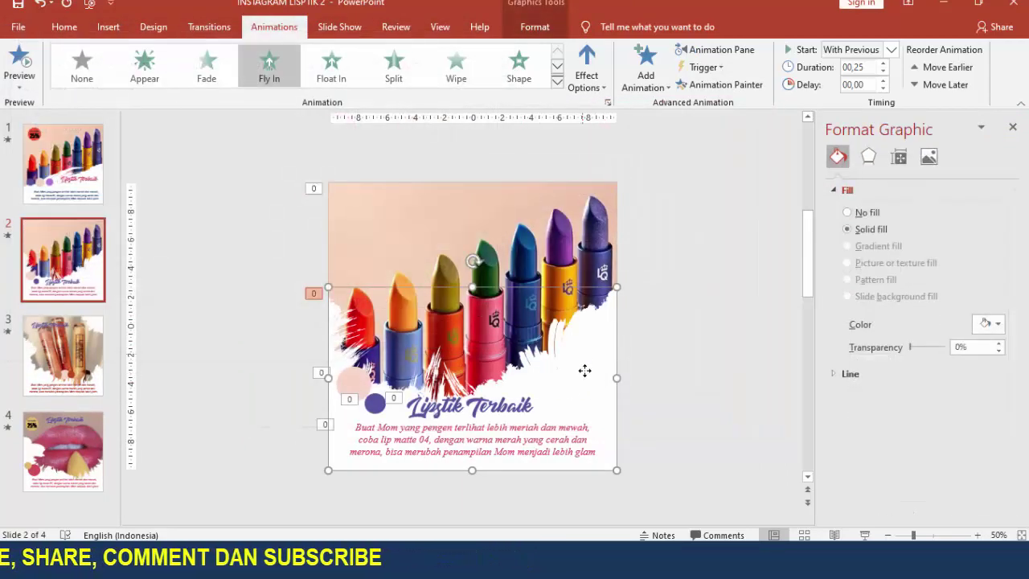
{"action": "mouse_move", "coordinate": [584, 370]}
{"action": "left_mouse_down"}
{"action": "mouse_move", "coordinate": [601, 334]}
{"action": "mouse_move", "coordinate": [610, 350]}
{"action": "left_mouse_up"}
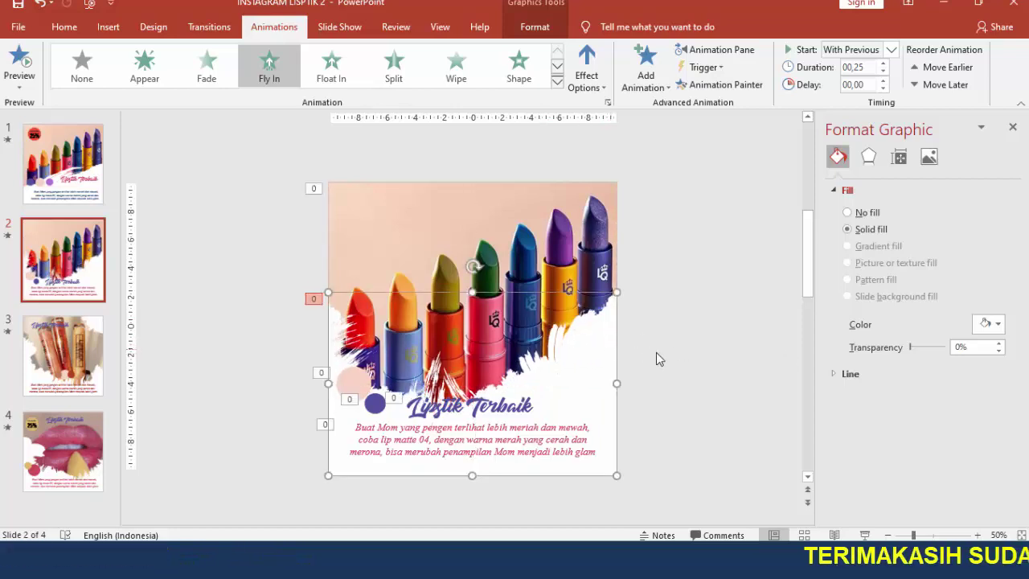
{"action": "left_click", "coordinate": [531, 402]}
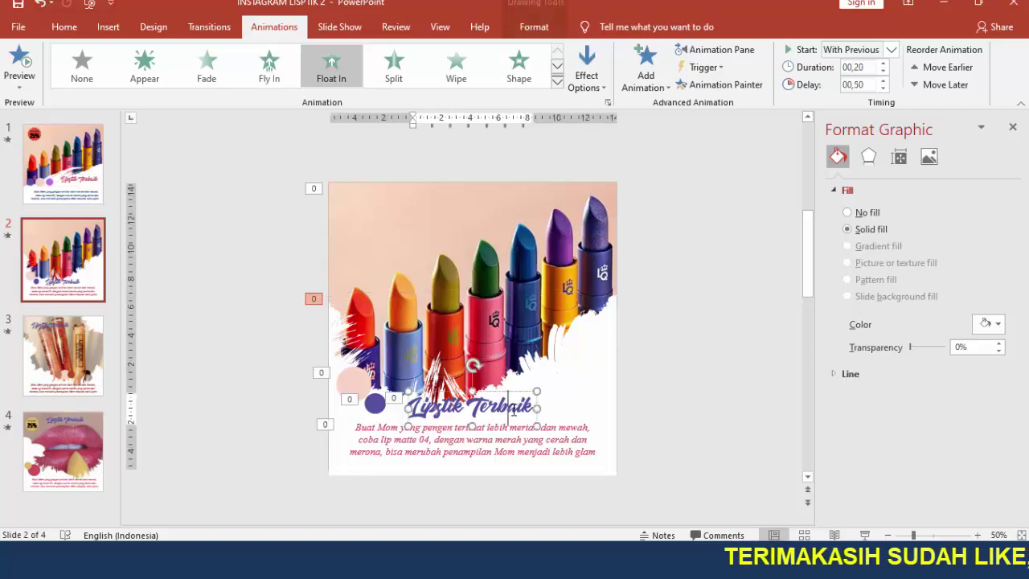
{"action": "left_click", "coordinate": [558, 434]}
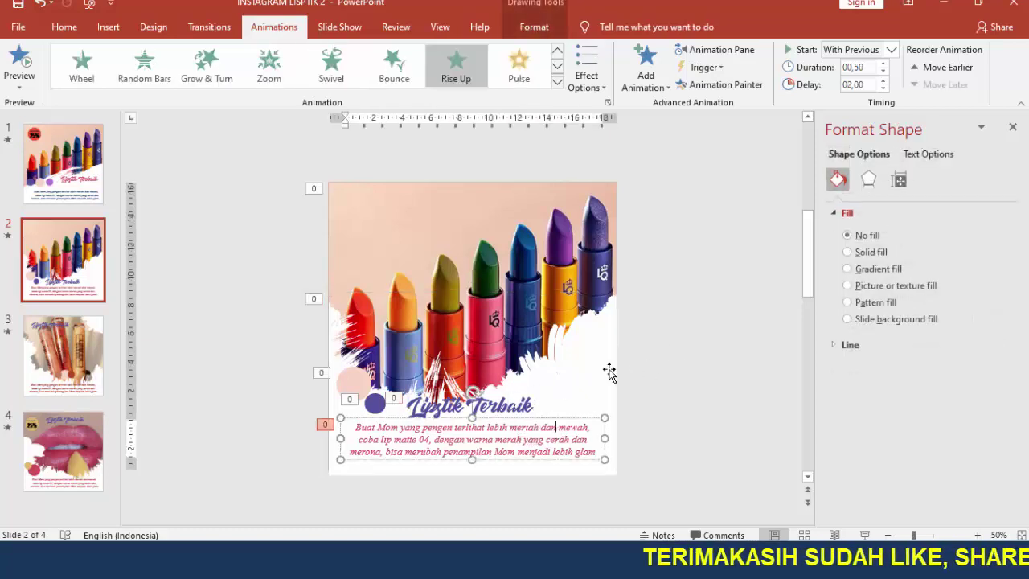
{"action": "left_click", "coordinate": [695, 397]}
{"action": "left_click", "coordinate": [352, 379]}
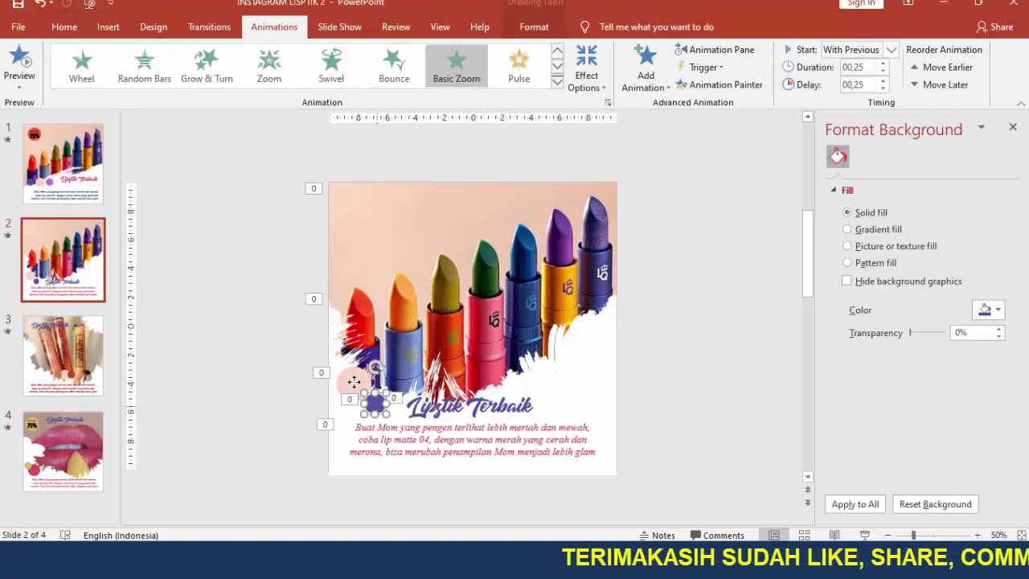
{"action": "left_click", "coordinate": [64, 27]}
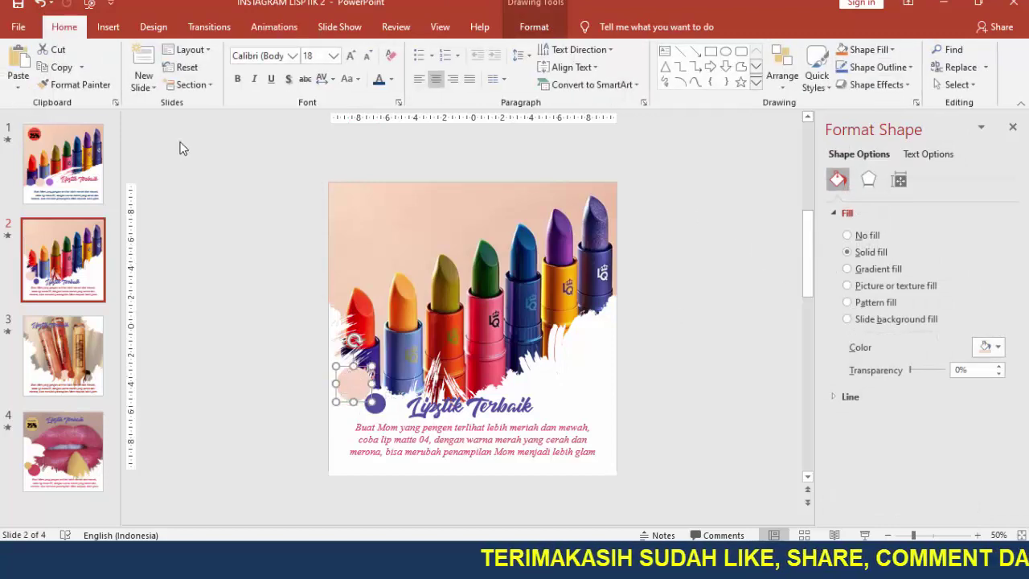
{"action": "left_click", "coordinate": [225, 187]}
Step: On slide 3, nudge the white brush graphic down and shift the lipstick photo slightly left
{"action": "left_click", "coordinate": [83, 343]}
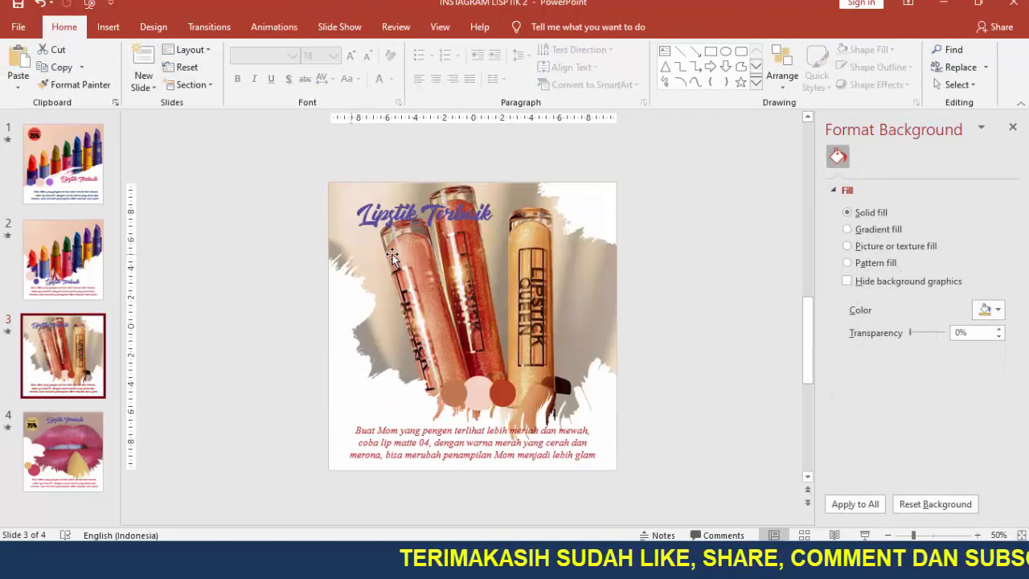
{"action": "left_click", "coordinate": [582, 200]}
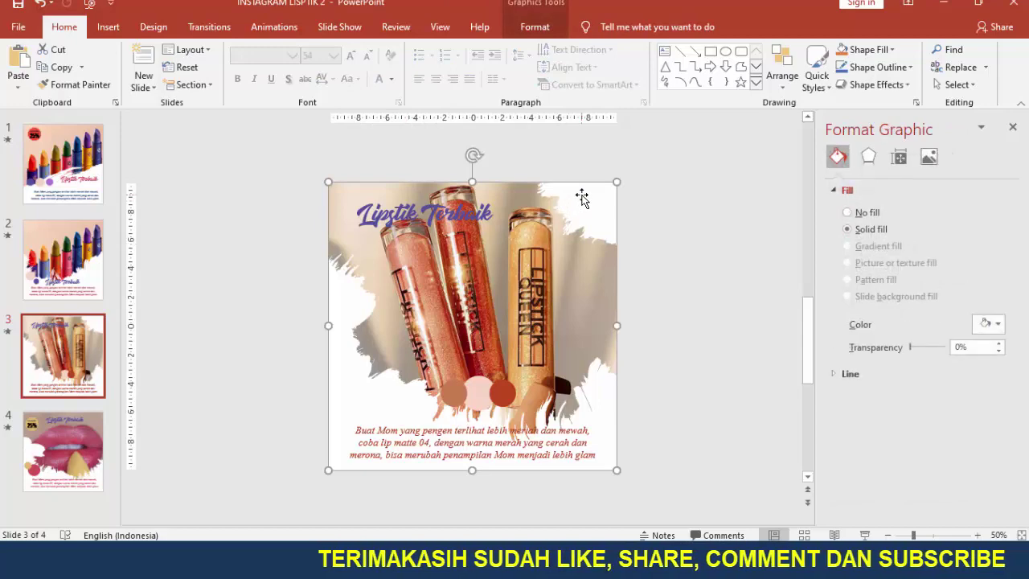
{"action": "mouse_move", "coordinate": [586, 200]}
{"action": "left_mouse_down"}
{"action": "mouse_move", "coordinate": [582, 241]}
{"action": "mouse_move", "coordinate": [586, 204]}
{"action": "left_mouse_up"}
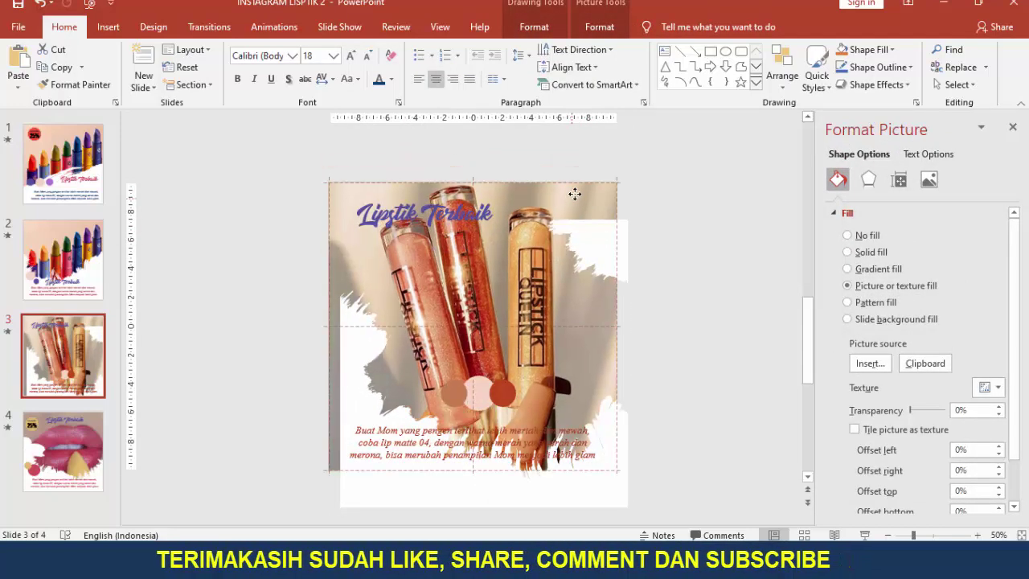
{"action": "left_click", "coordinate": [496, 218]}
{"action": "left_click_drag", "start_coordinate": [577, 194], "coordinate": [570, 195]}
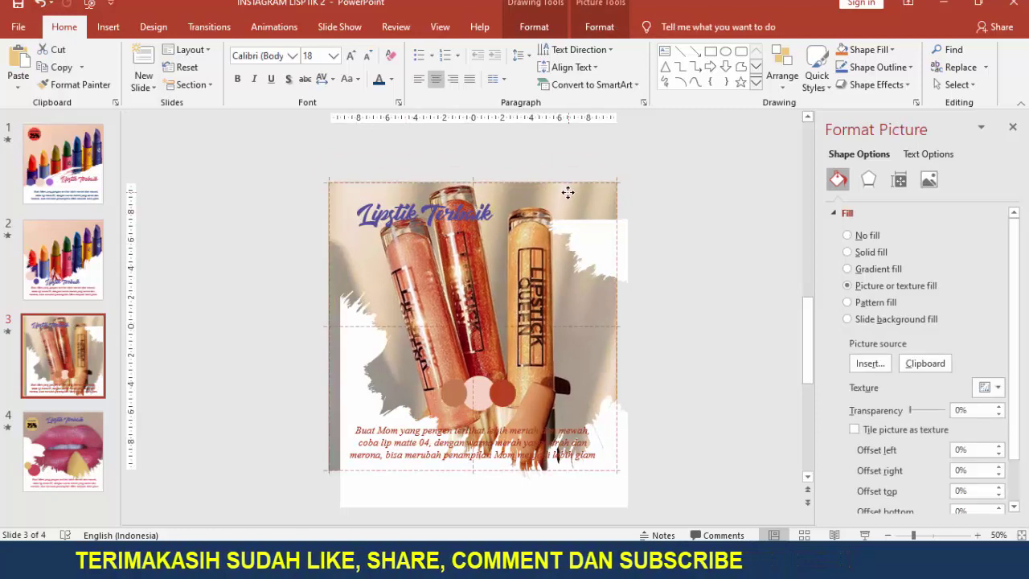
Step: Re-centre the white brush frame over the photo, move the Lipstik Terbaik title right, then go to slide 4
{"action": "left_click_drag", "start_coordinate": [593, 233], "coordinate": [595, 204]}
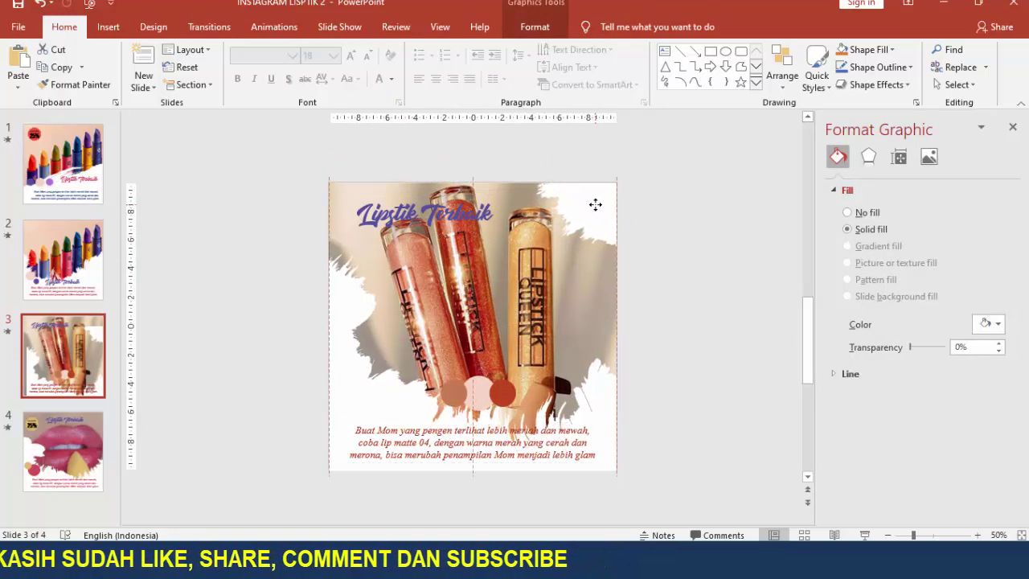
{"action": "left_click_drag", "start_coordinate": [595, 204], "coordinate": [596, 204]}
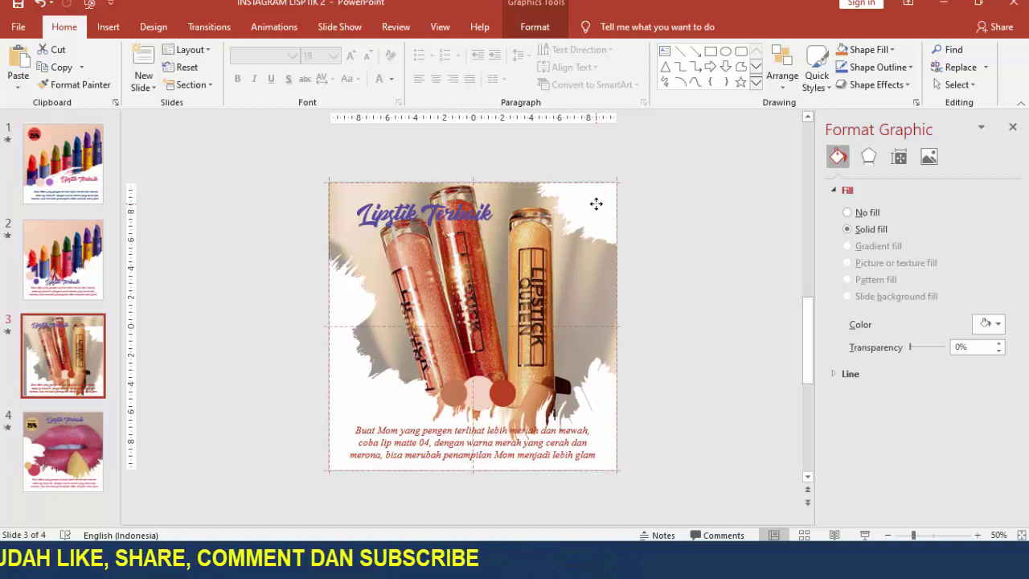
{"action": "left_click", "coordinate": [445, 206]}
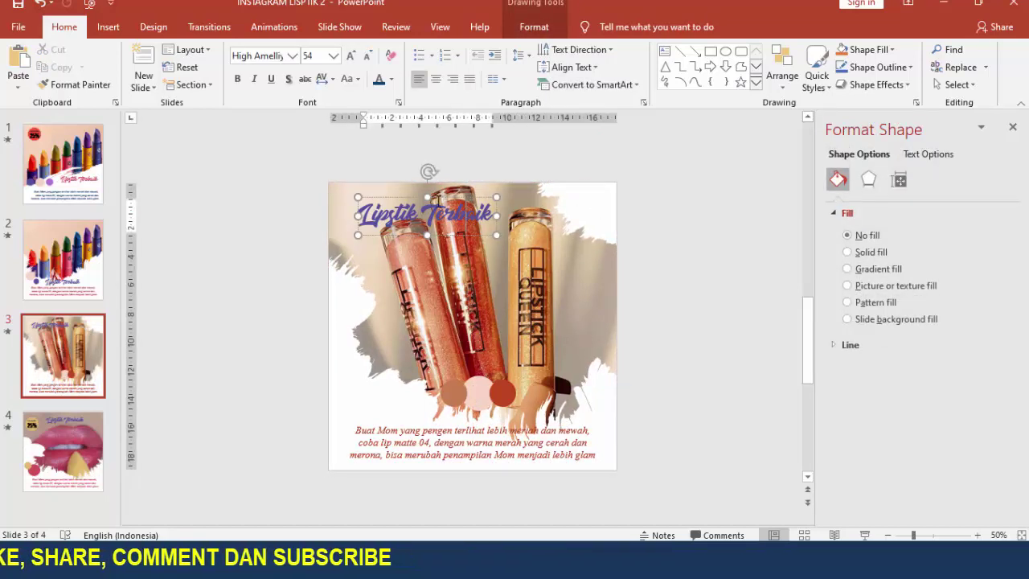
{"action": "left_click_drag", "start_coordinate": [437, 200], "coordinate": [446, 197]}
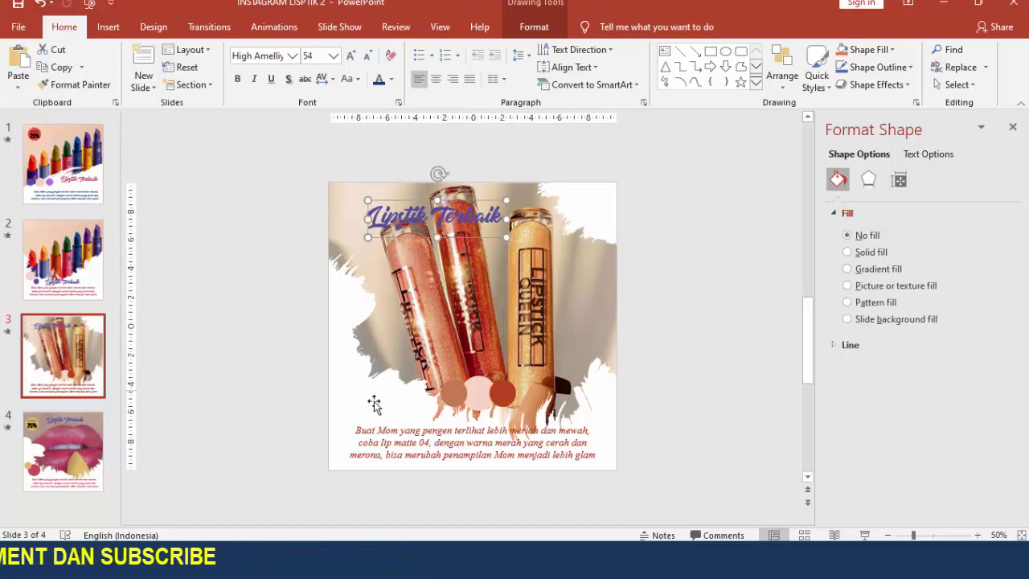
{"action": "left_click", "coordinate": [96, 440]}
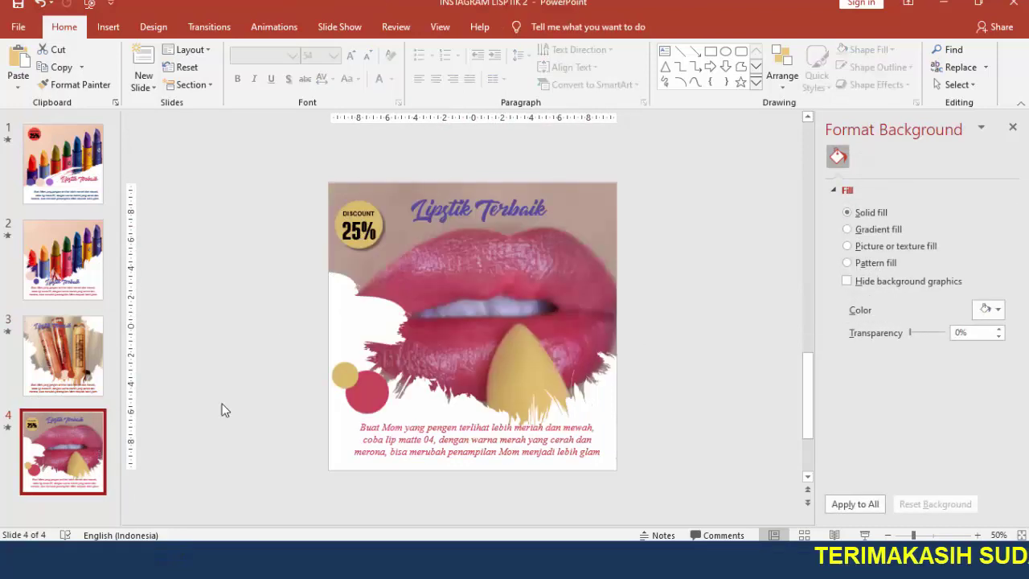
Step: Inspect slide 4's Lipstik Terbaik title, lips photo, red circle, DISCOUNT 25% badge and body text, then deselect
{"action": "left_click", "coordinate": [471, 209]}
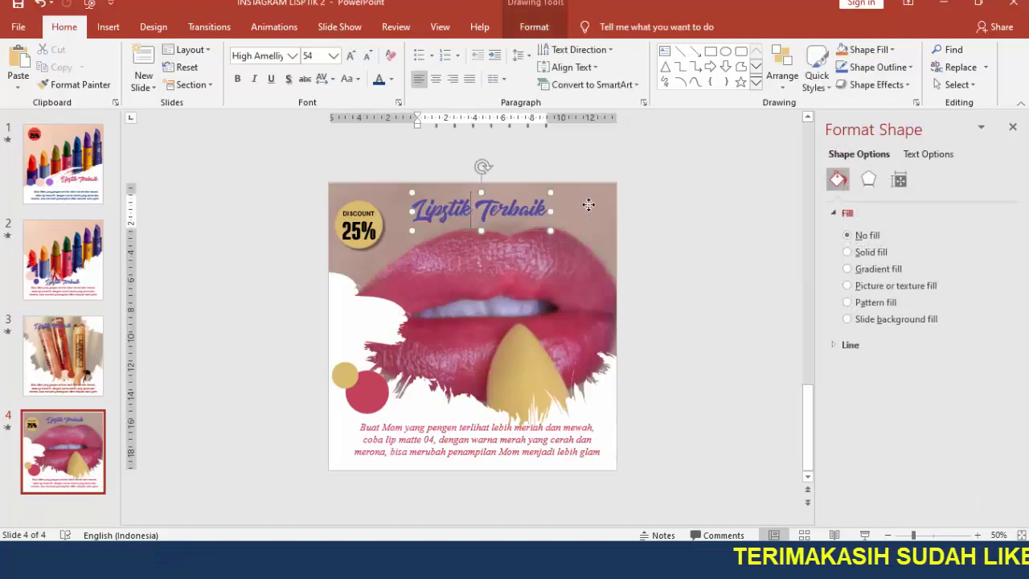
{"action": "left_click", "coordinate": [588, 205]}
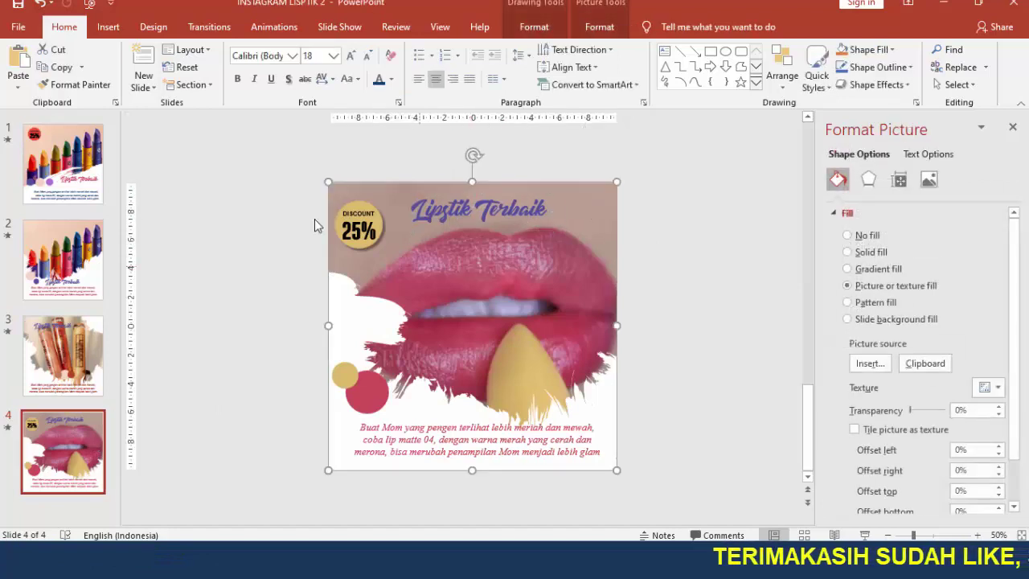
{"action": "left_click", "coordinate": [375, 387]}
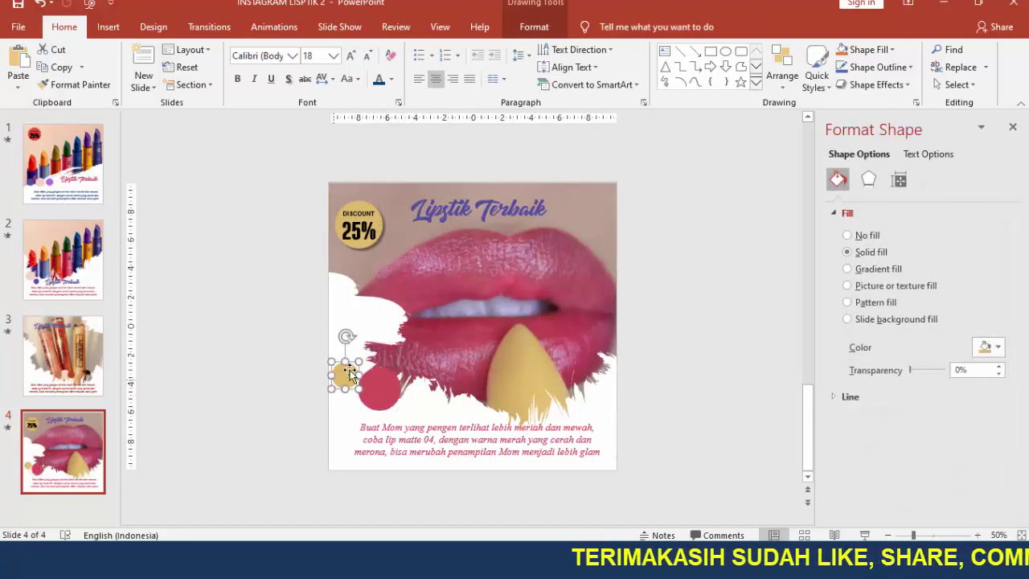
{"action": "left_click", "coordinate": [370, 313]}
{"action": "left_click", "coordinate": [375, 241]}
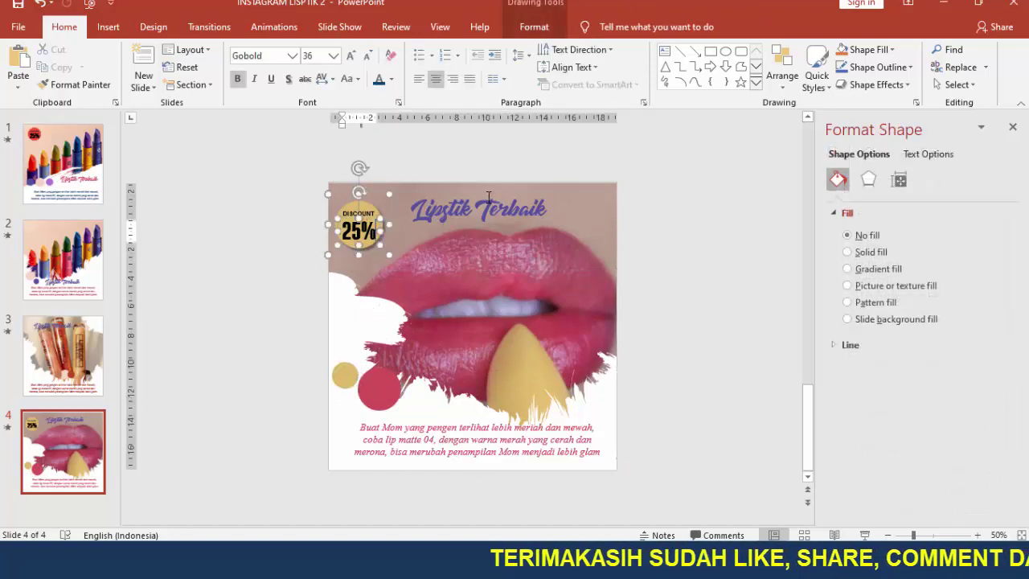
{"action": "left_click", "coordinate": [531, 214]}
{"action": "left_click", "coordinate": [495, 428]}
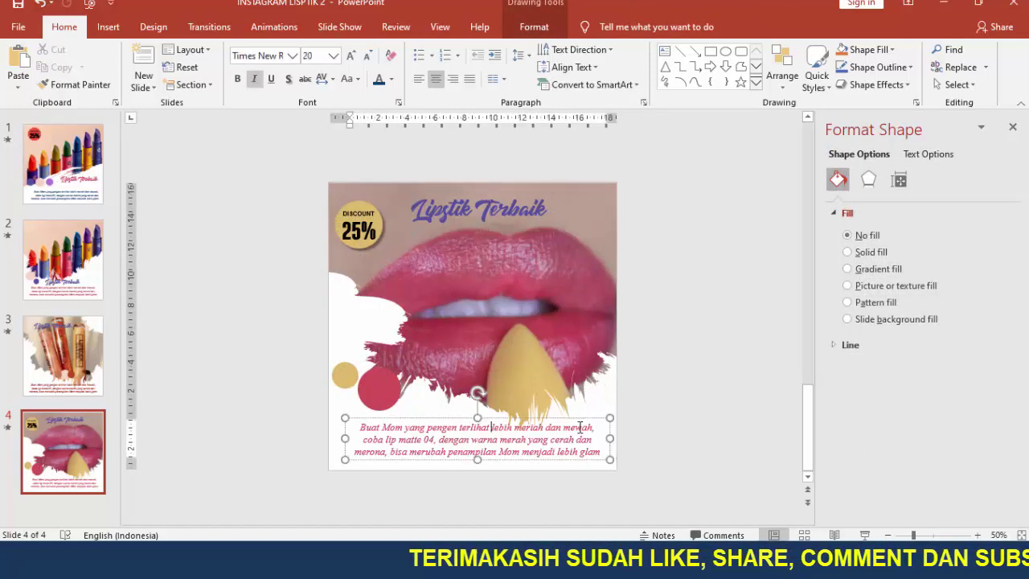
{"action": "left_click", "coordinate": [578, 418]}
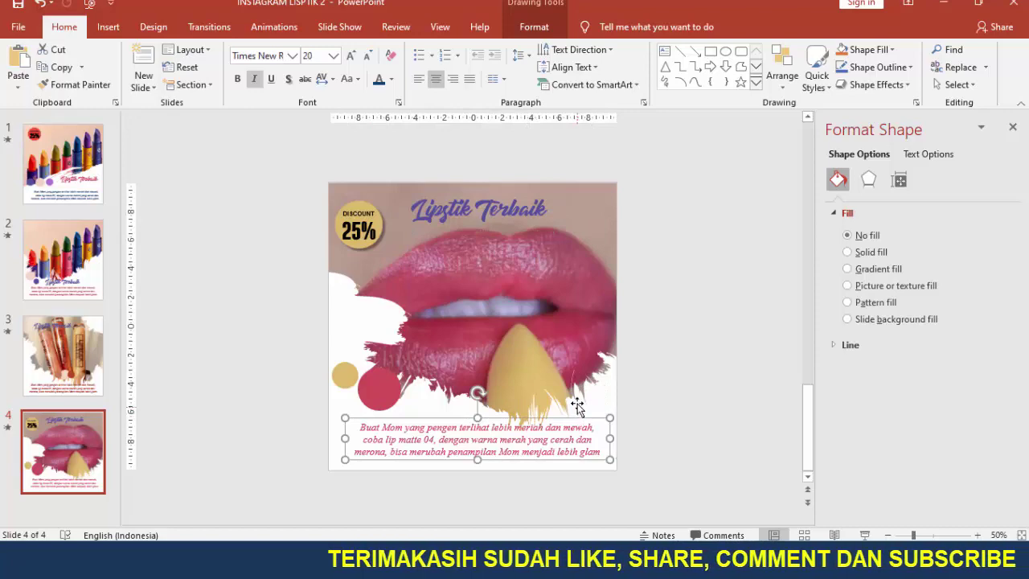
{"action": "left_click", "coordinate": [649, 353]}
Step: Close the Format Background pane and check the lips picture on slide 4
{"action": "left_click", "coordinate": [1014, 129]}
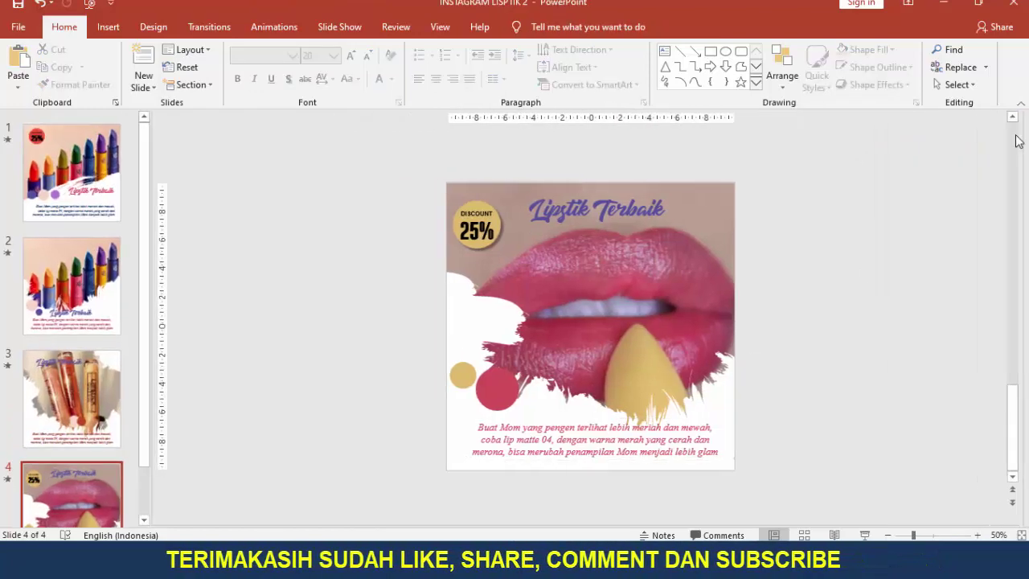
{"action": "left_click", "coordinate": [145, 134]}
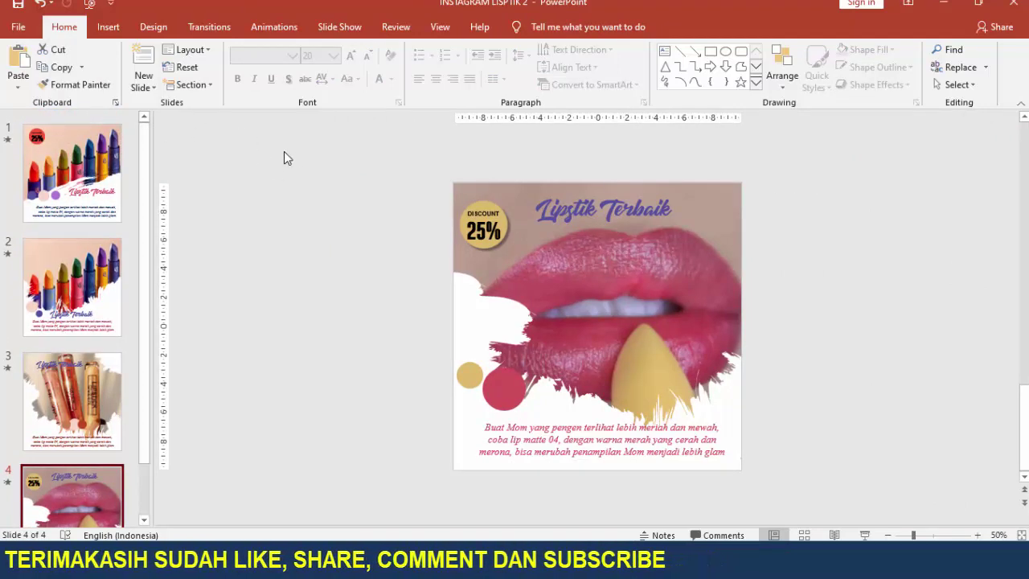
{"action": "left_click", "coordinate": [701, 205]}
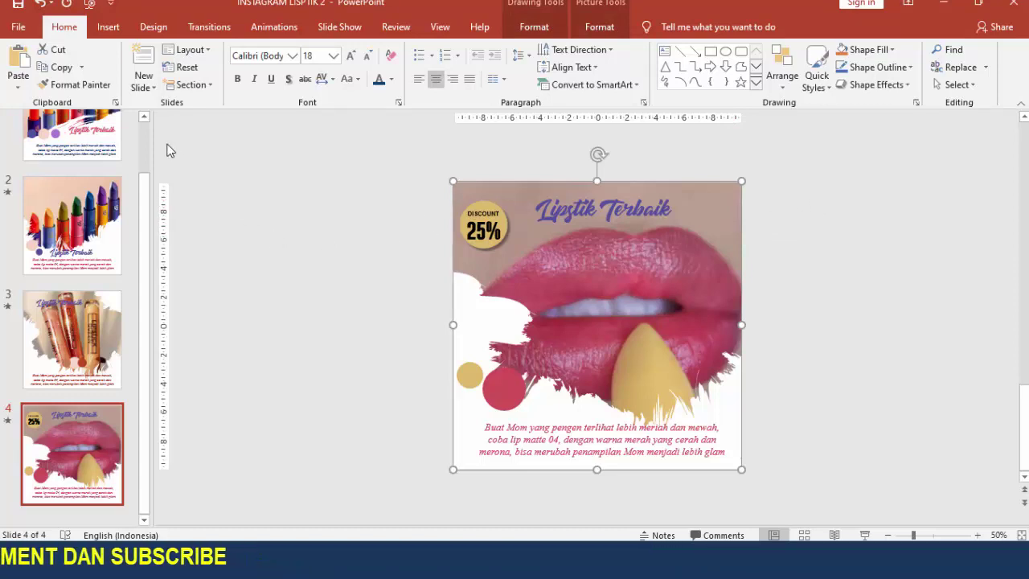
{"action": "left_click", "coordinate": [144, 137]}
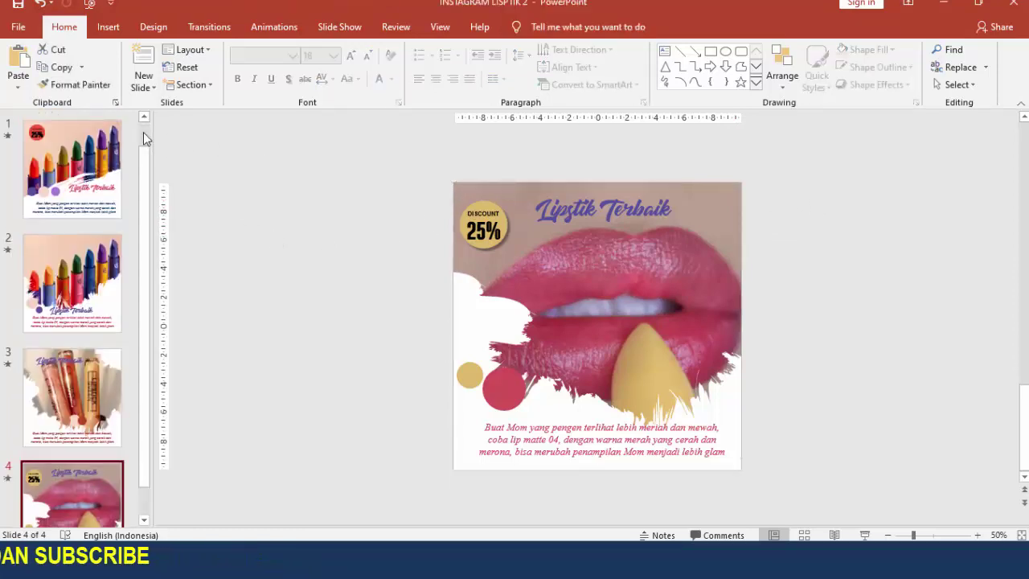
{"action": "scroll", "coordinate": [144, 132], "scroll_direction": "up", "scroll_amount": 3}
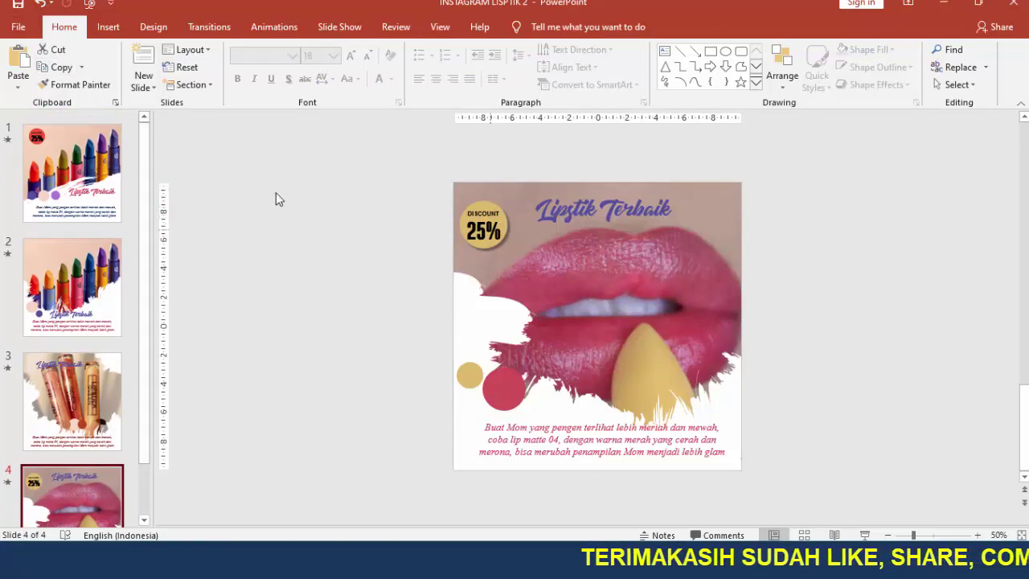
Step: Review slides 1, 2, 3 and 4 in turn
{"action": "left_click", "coordinate": [73, 171]}
{"action": "left_click", "coordinate": [77, 285]}
{"action": "left_click", "coordinate": [87, 413]}
{"action": "left_click", "coordinate": [84, 488]}
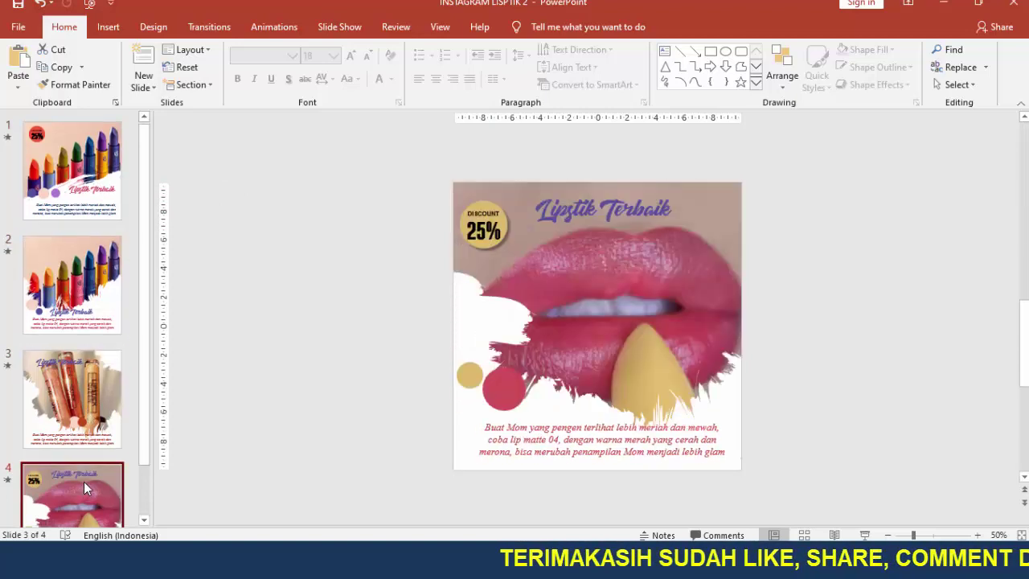
{"action": "scroll", "coordinate": [145, 131], "scroll_direction": "up", "scroll_amount": 2}
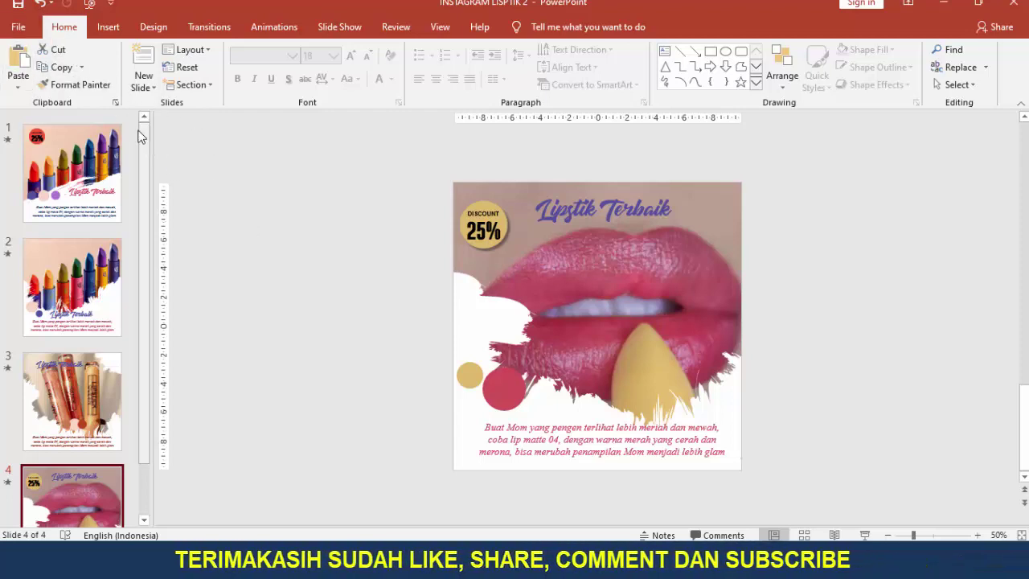
Step: Start Save As in the FILE PPT folder with the file name INSTAGRAM LISPTIK 2
{"action": "left_click", "coordinate": [20, 27]}
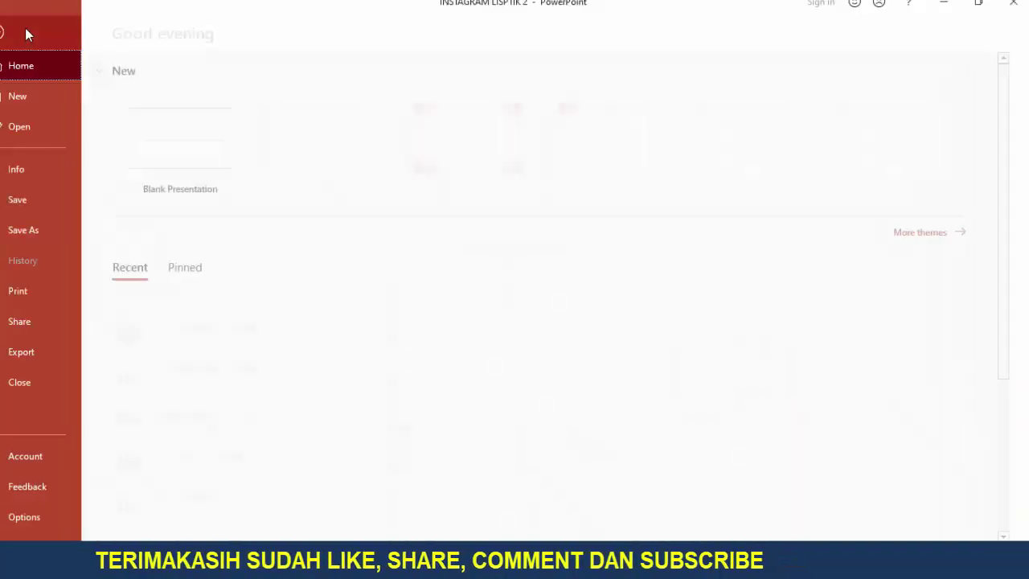
{"action": "left_click", "coordinate": [24, 230]}
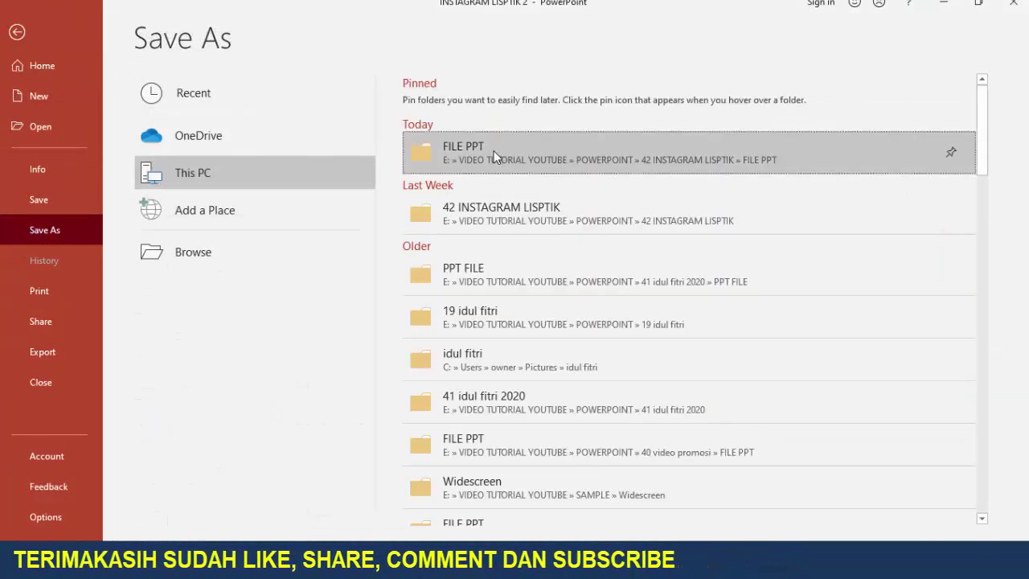
{"action": "left_click", "coordinate": [493, 150]}
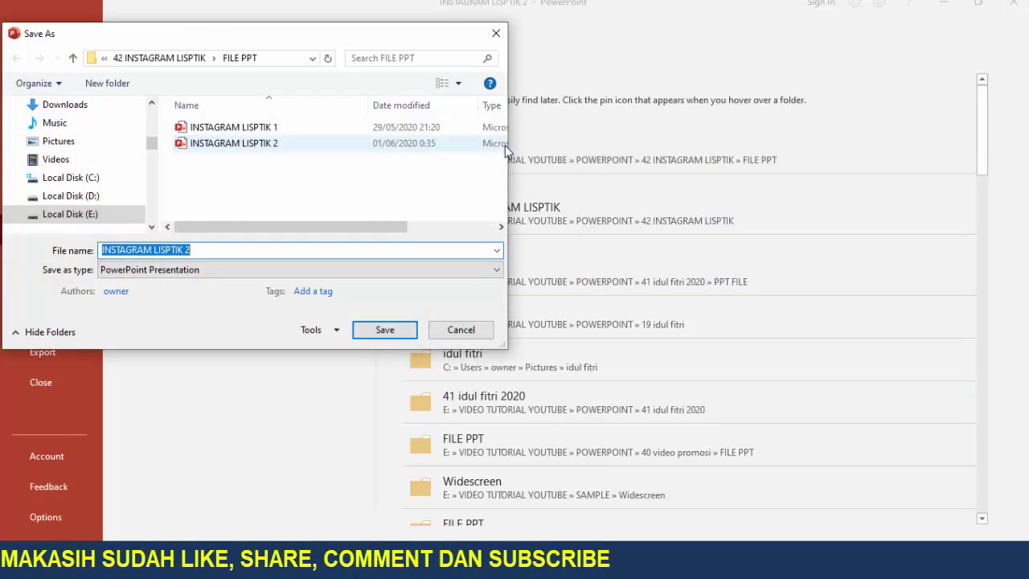
{"action": "left_click", "coordinate": [275, 270]}
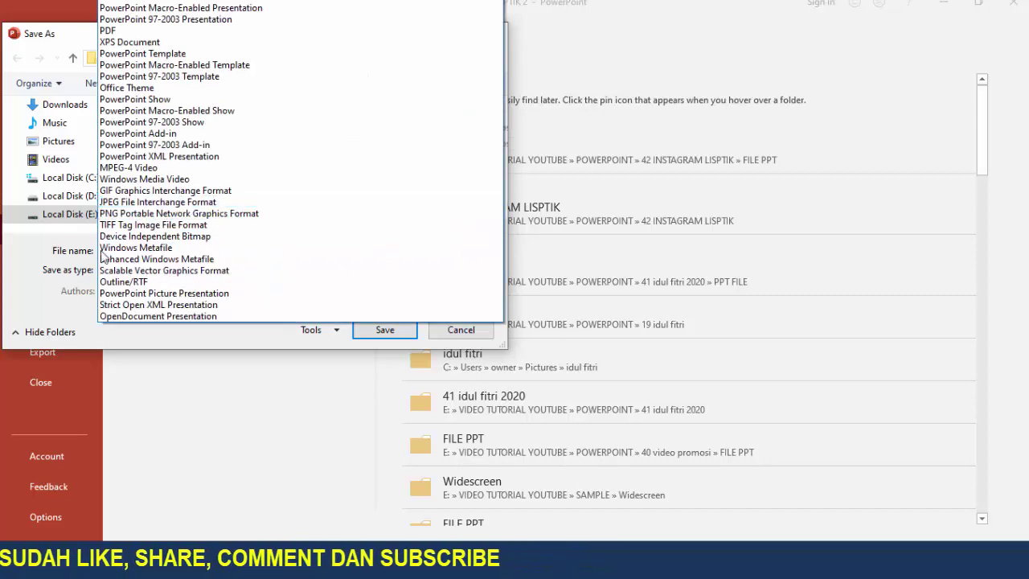
{"action": "left_click", "coordinate": [27, 252]}
{"action": "left_click", "coordinate": [106, 249]}
{"action": "key", "text": "ctrl+a"}
{"action": "key", "text": "End"}
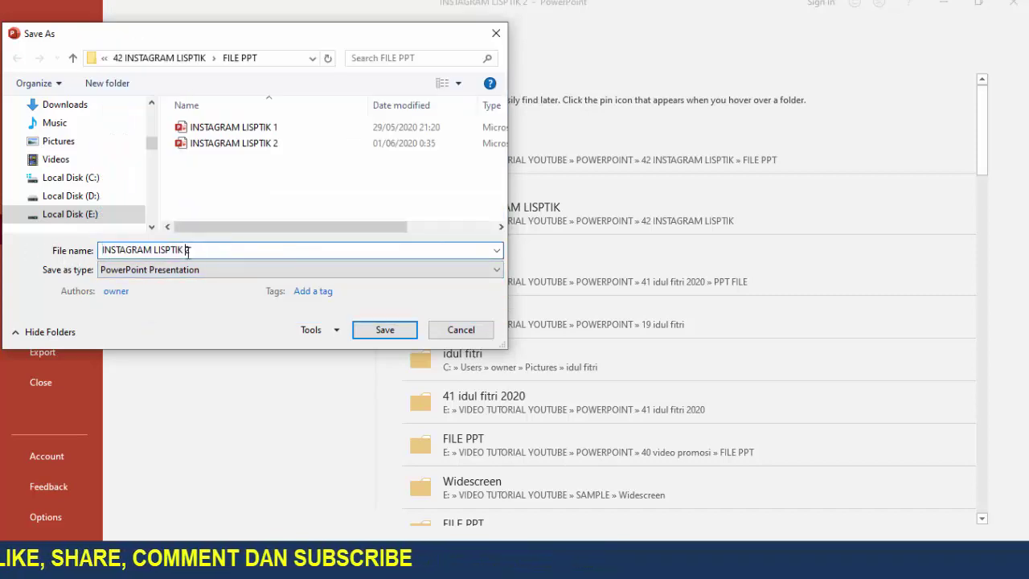
{"action": "left_click_drag", "start_coordinate": [106, 249], "coordinate": [207, 254]}
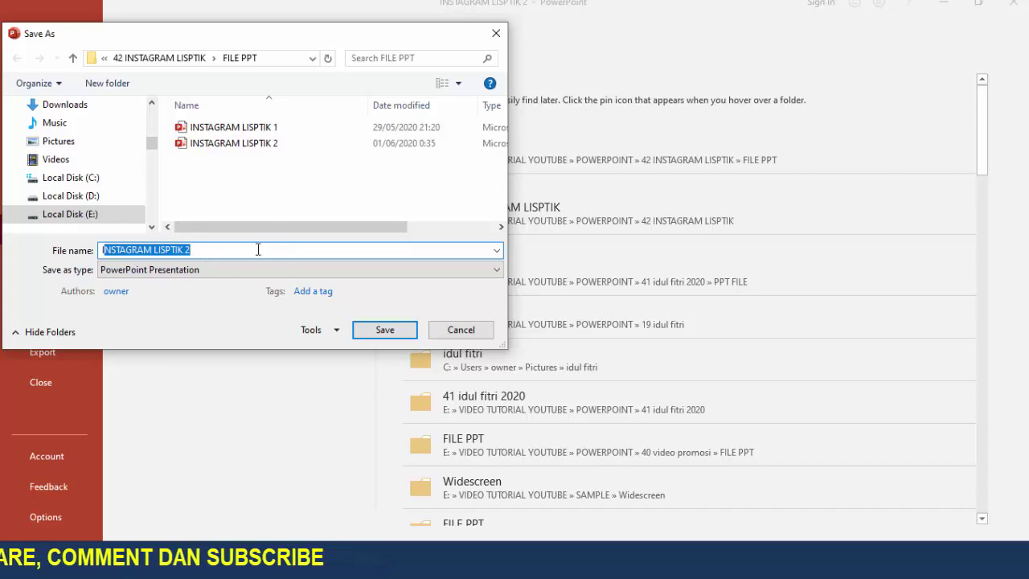
Step: Save as JPEG File Interchange Format, exporting all slides rather than just the current one
{"action": "left_click", "coordinate": [154, 271]}
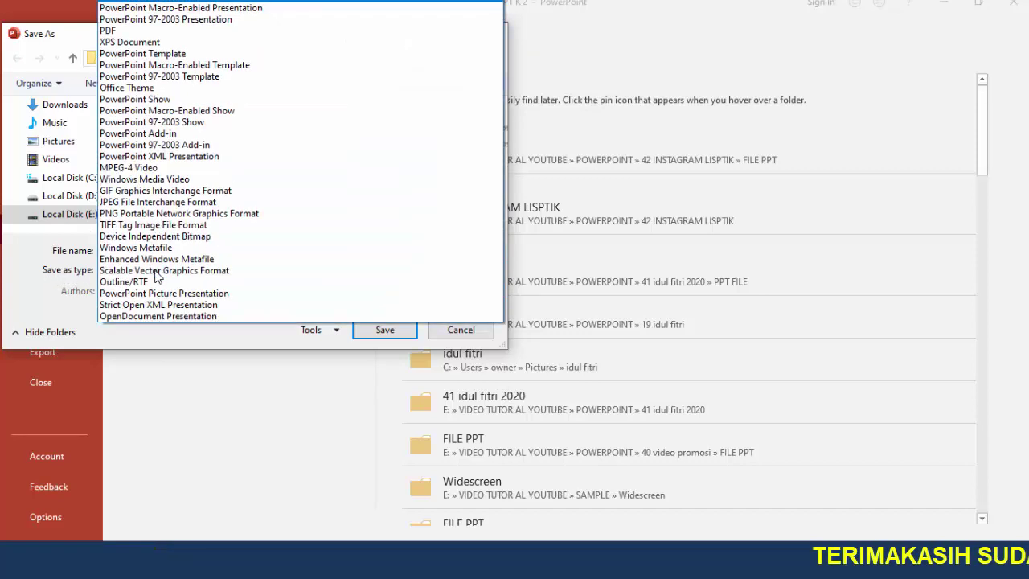
{"action": "left_click", "coordinate": [120, 202]}
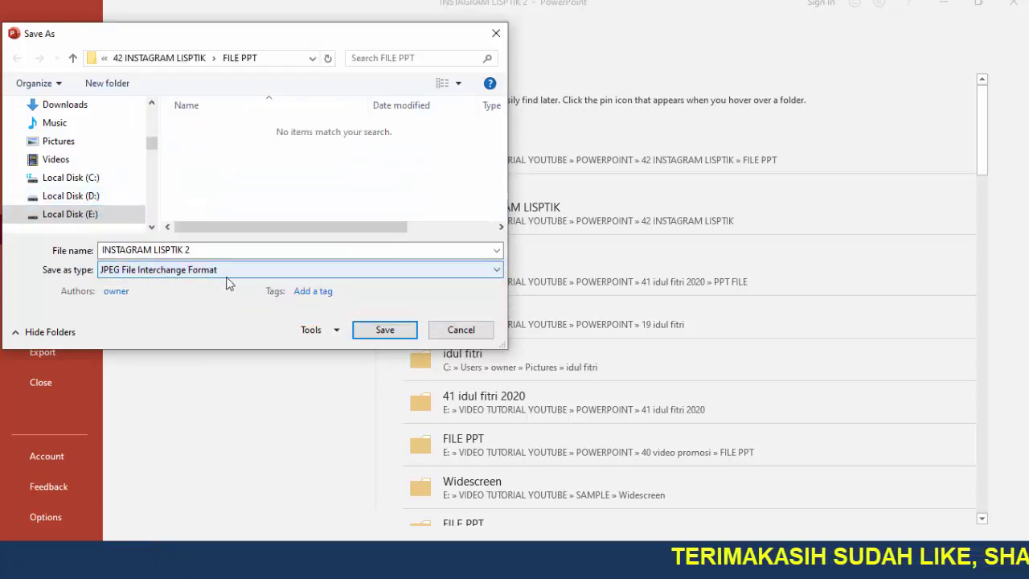
{"action": "left_click", "coordinate": [363, 331]}
{"action": "left_click", "coordinate": [381, 322]}
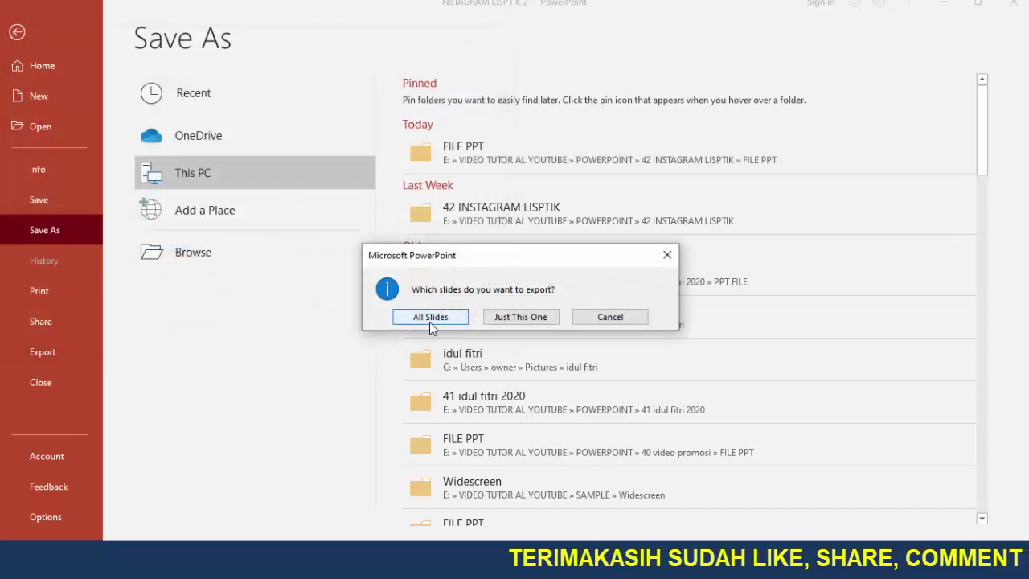
{"action": "left_click", "coordinate": [431, 319]}
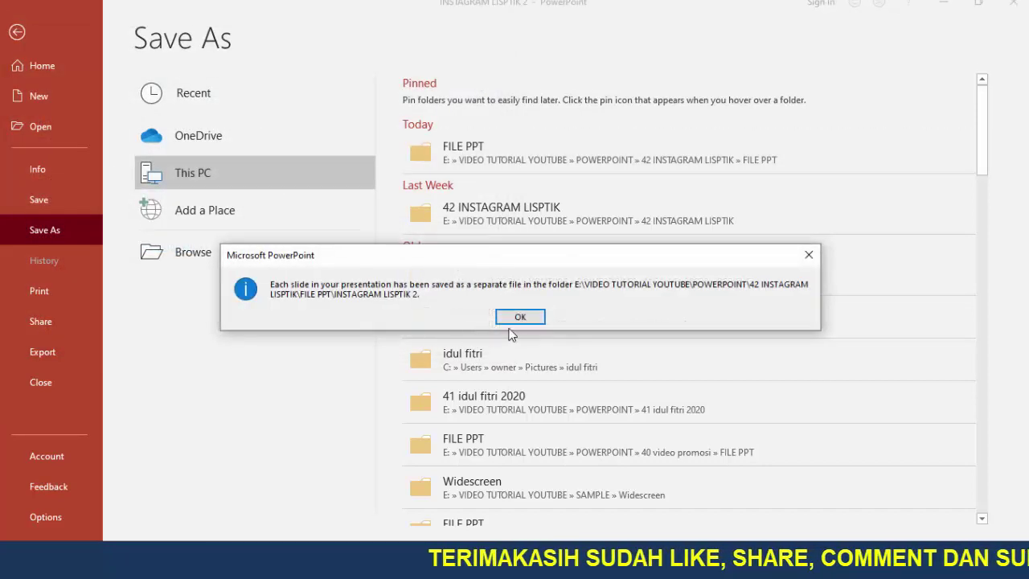
Step: Dismiss the export confirmation and look through slides 1 to 4 twice
{"action": "left_click", "coordinate": [515, 316]}
{"action": "left_click", "coordinate": [97, 173]}
{"action": "left_click", "coordinate": [96, 287]}
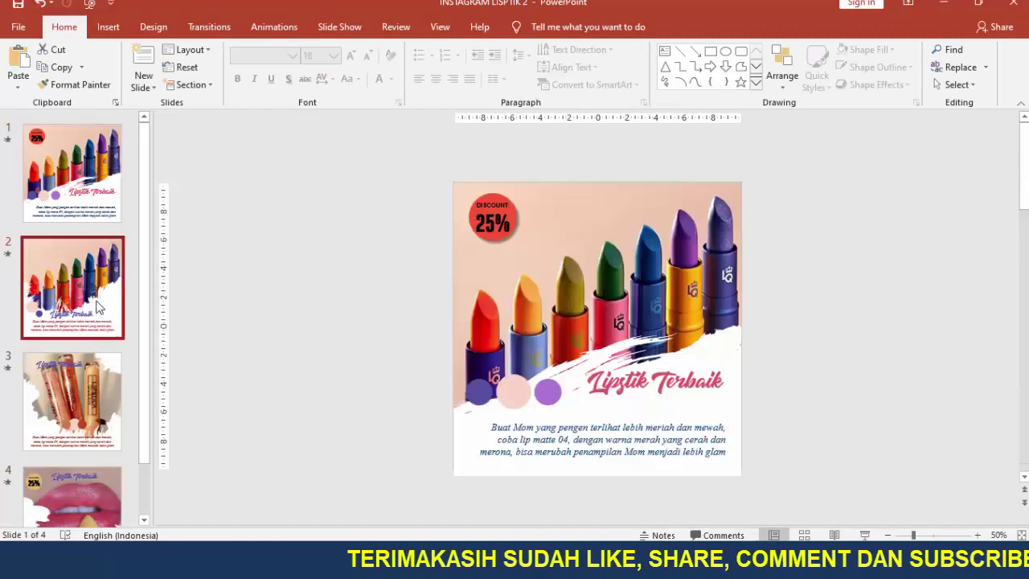
{"action": "left_click", "coordinate": [96, 402]}
{"action": "left_click", "coordinate": [107, 478]}
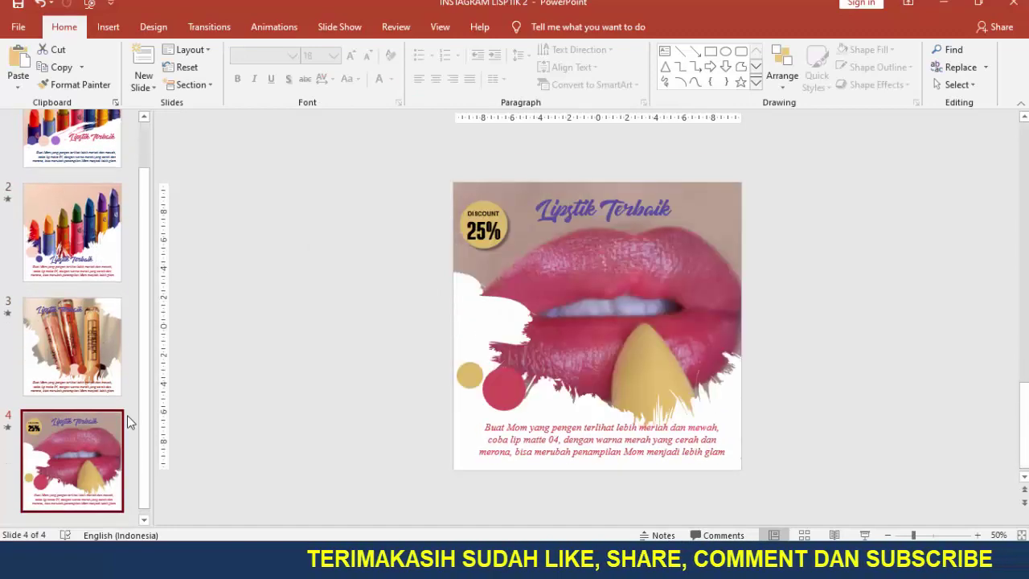
{"action": "left_click", "coordinate": [89, 173]}
{"action": "left_click", "coordinate": [88, 311]}
{"action": "left_click", "coordinate": [100, 373]}
{"action": "left_click", "coordinate": [116, 463]}
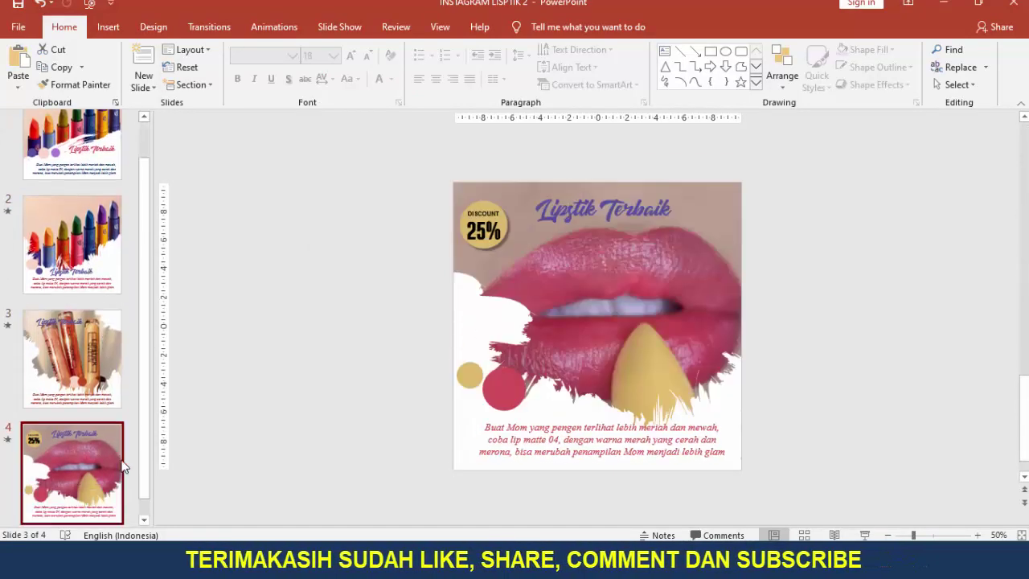
{"action": "left_click", "coordinate": [146, 132]}
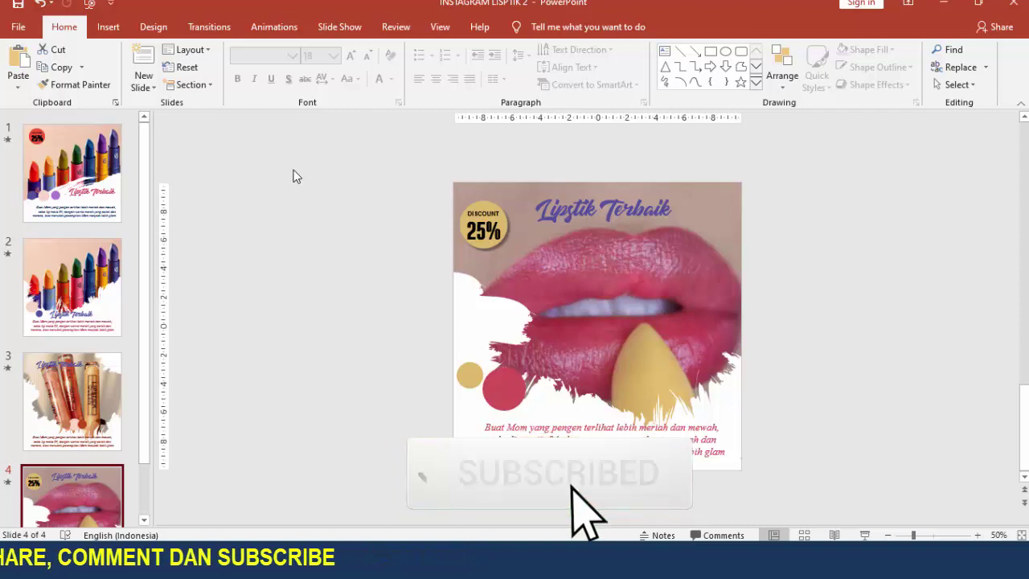
{"action": "left_click", "coordinate": [109, 28]}
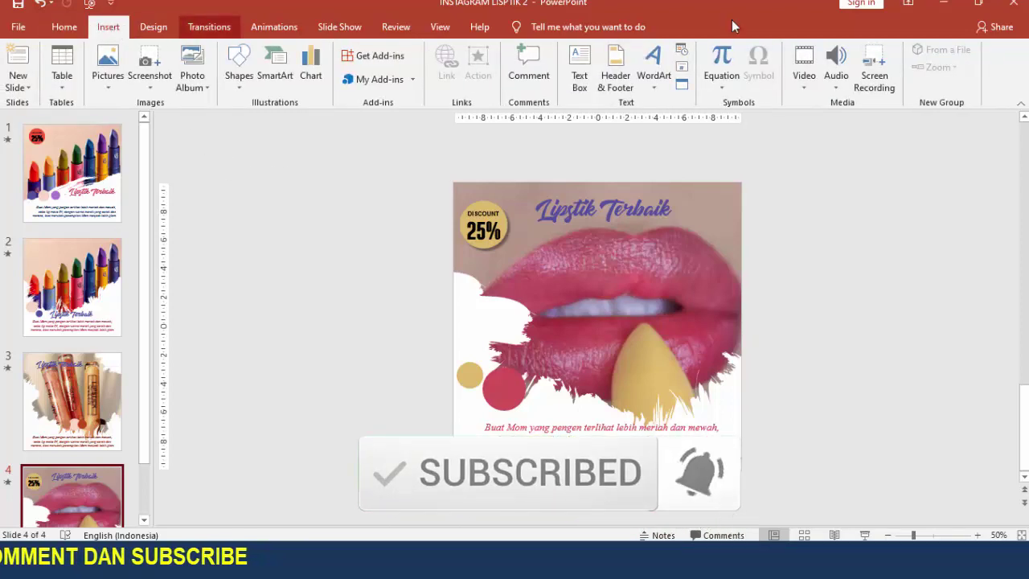
Step: Insert the takbiran2 audio file from the PC onto slide 4
{"action": "left_click", "coordinate": [836, 77]}
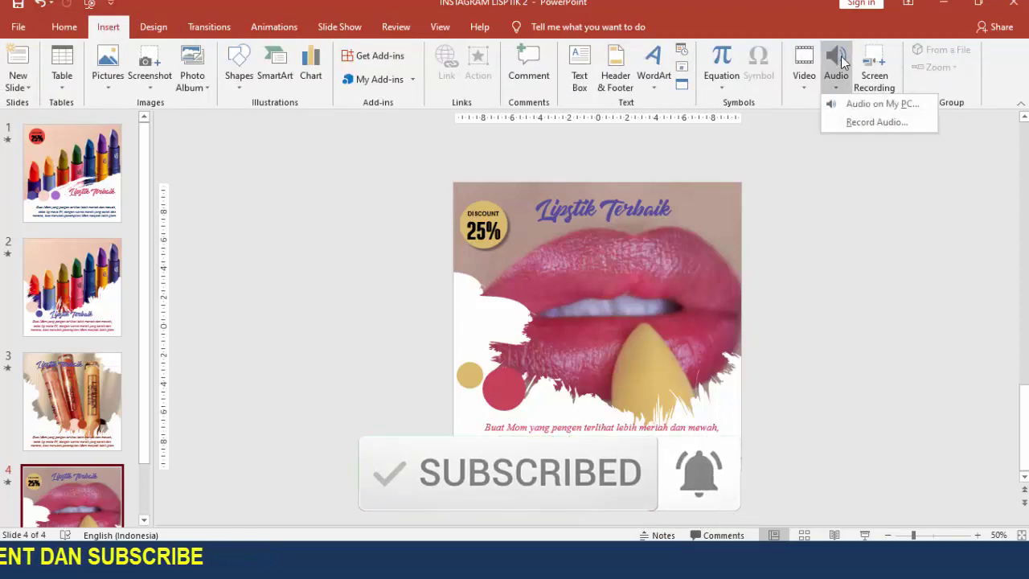
{"action": "left_click", "coordinate": [845, 110]}
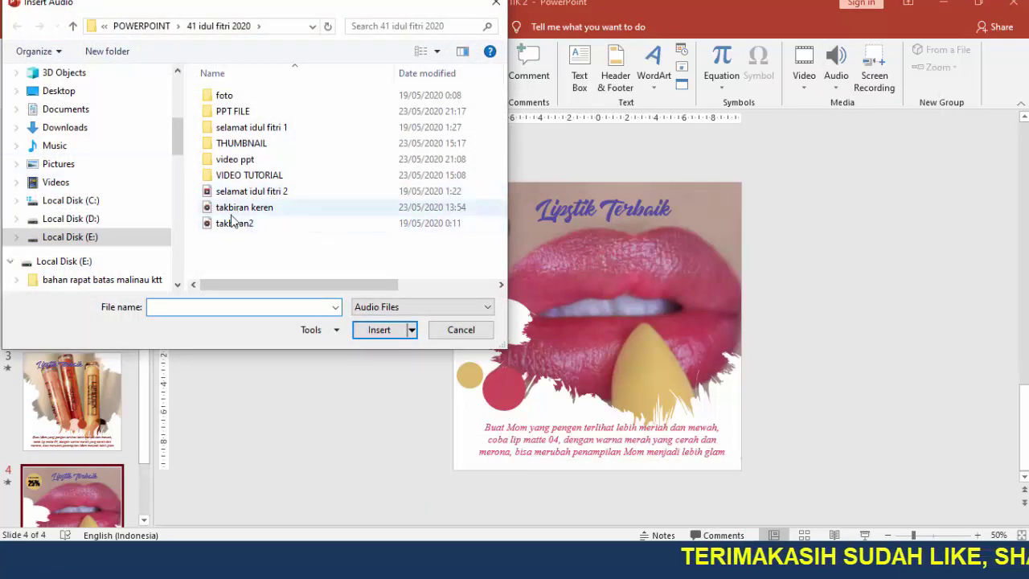
{"action": "left_click", "coordinate": [232, 224]}
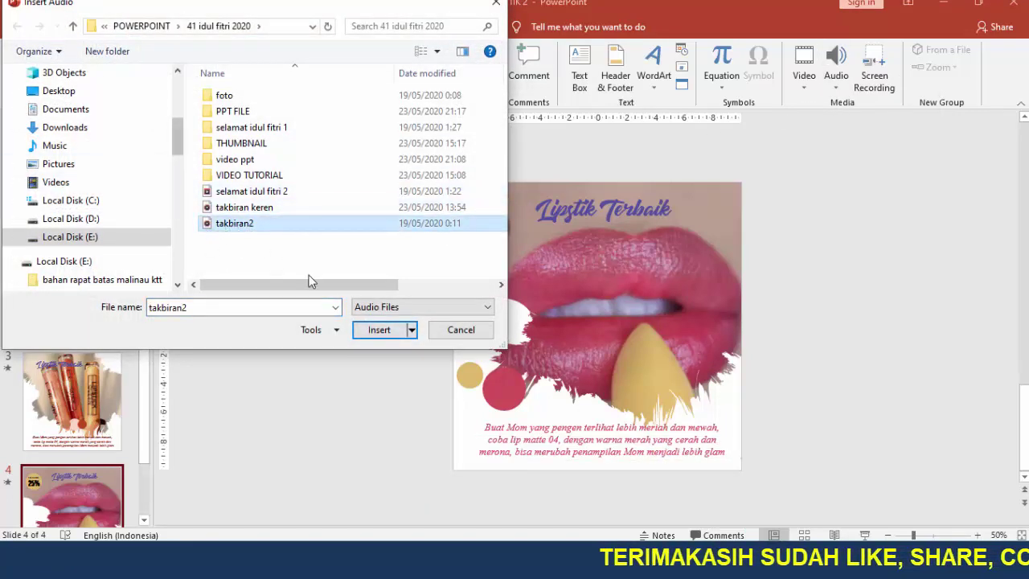
{"action": "left_click", "coordinate": [444, 331]}
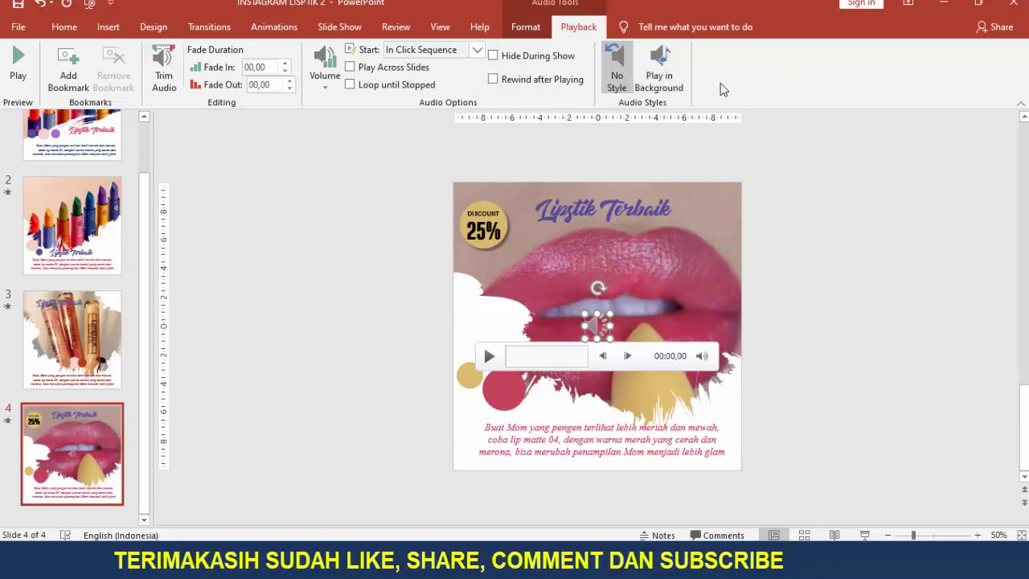
Step: Set the audio to Play in Background and drag its icon above the slide
{"action": "left_click", "coordinate": [669, 71]}
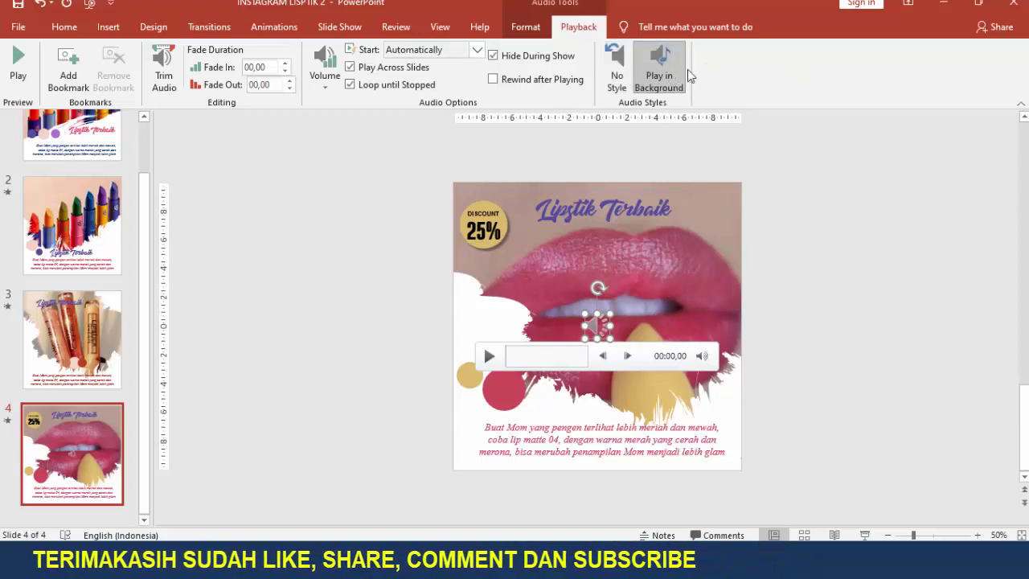
{"action": "left_click_drag", "start_coordinate": [591, 324], "coordinate": [509, 159]}
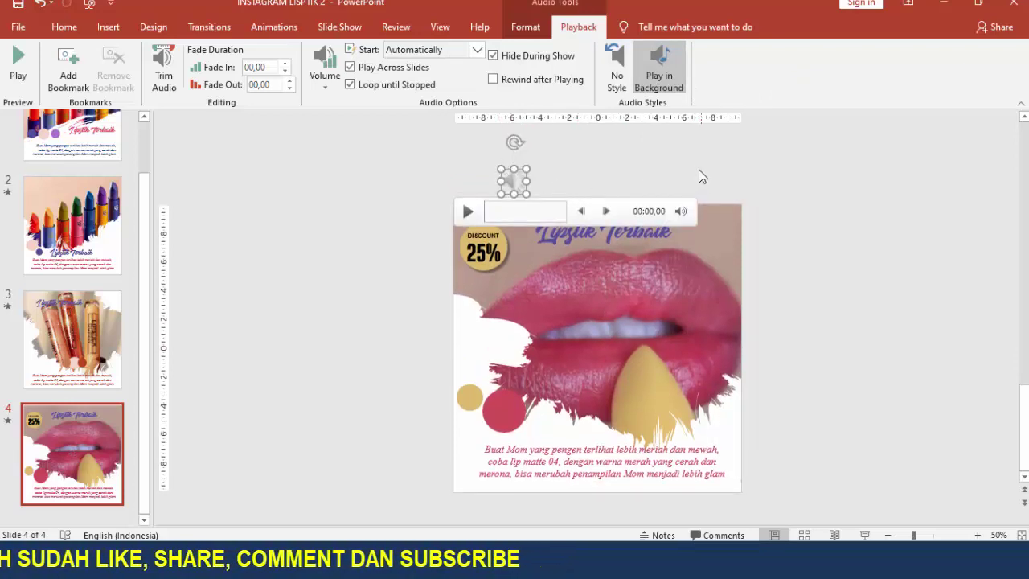
{"action": "mouse_move", "coordinate": [681, 211]}
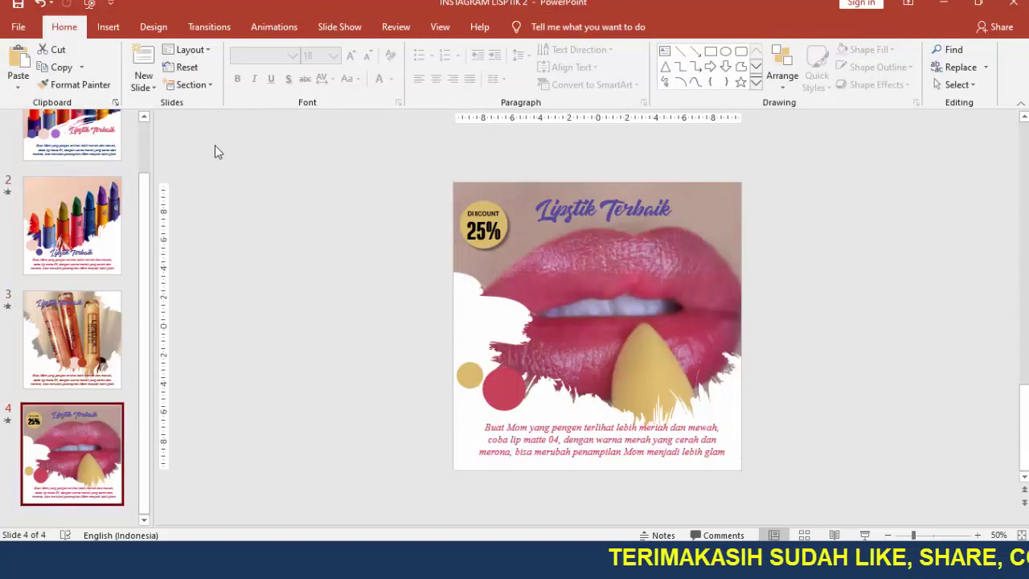
Step: Return to slide 1 and inspect its lipstick picture and Lipstik Terbaik text box without changes
{"action": "left_click", "coordinate": [73, 137]}
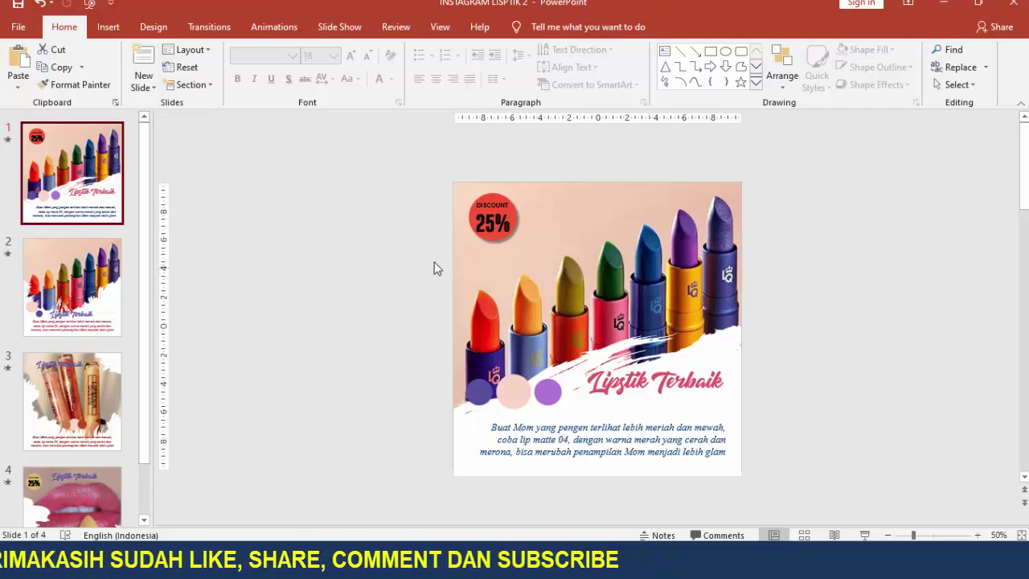
{"action": "left_click", "coordinate": [558, 368]}
{"action": "left_click", "coordinate": [595, 365]}
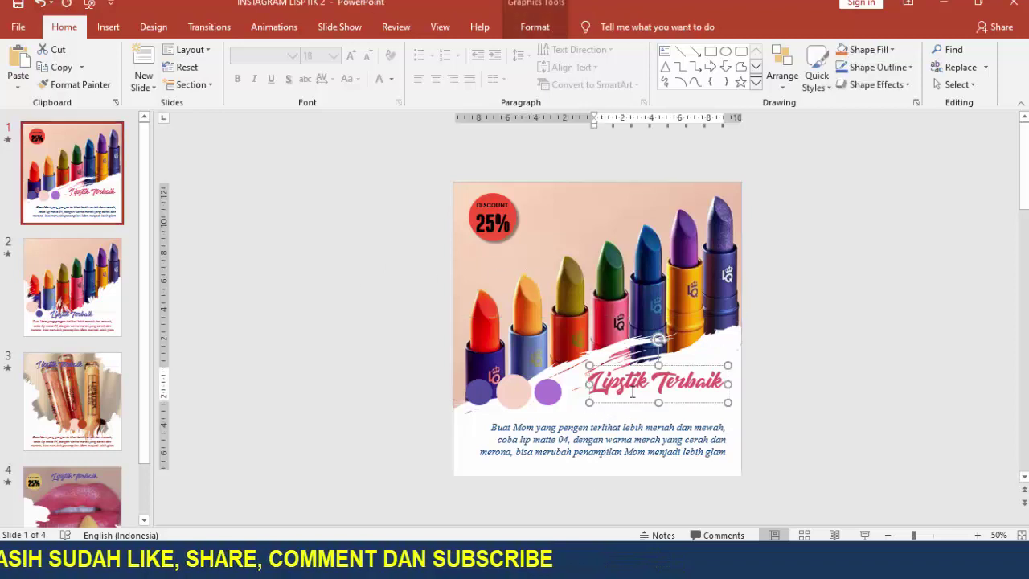
{"action": "left_click", "coordinate": [596, 365]}
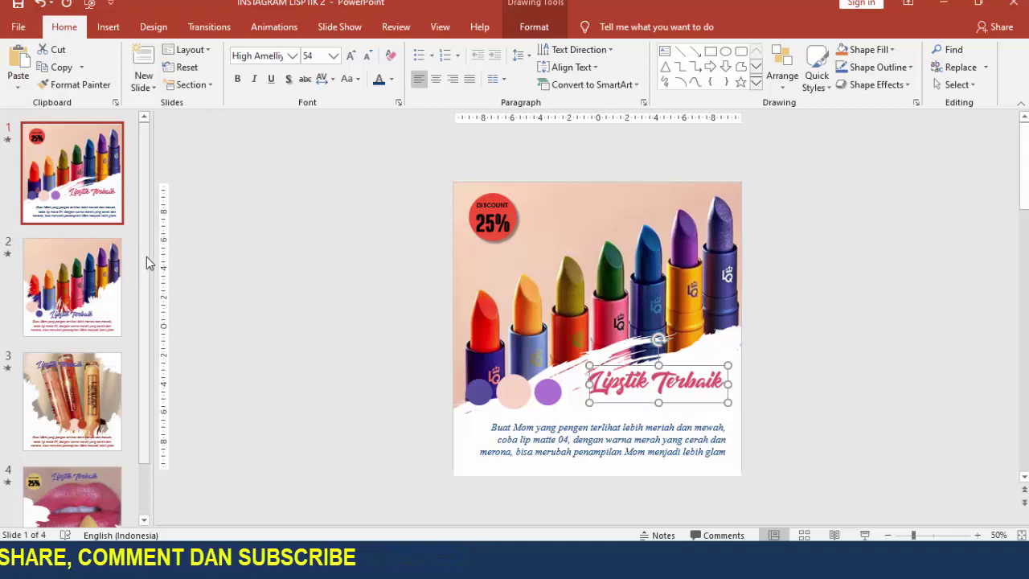
{"action": "left_click_drag", "start_coordinate": [147, 258], "coordinate": [144, 308]}
{"action": "scroll", "coordinate": [144, 132], "scroll_direction": "up", "scroll_amount": 2}
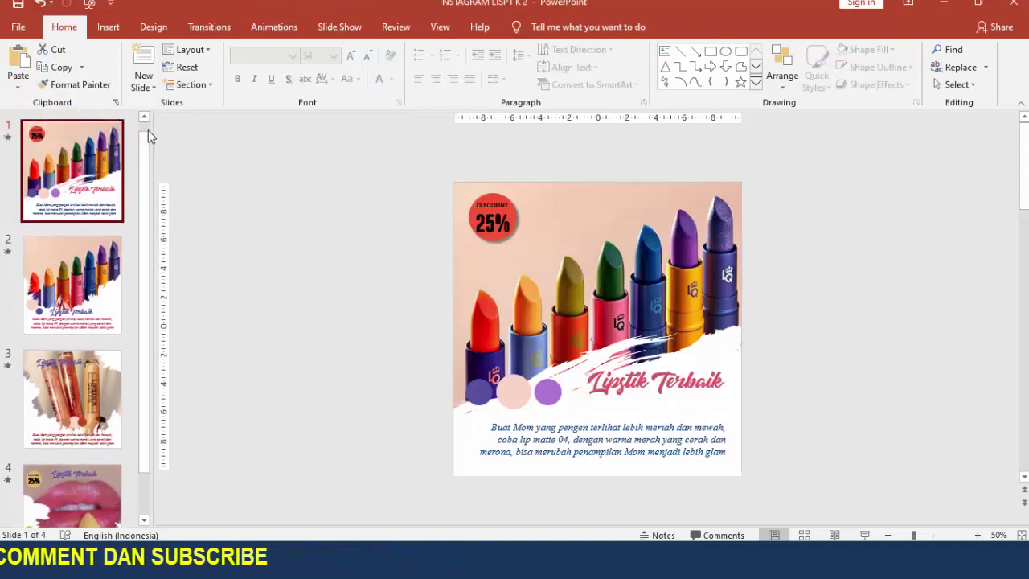
Step: Set up a Create a Video export at HD (720p) with 00,00 seconds per slide
{"action": "left_click", "coordinate": [19, 28]}
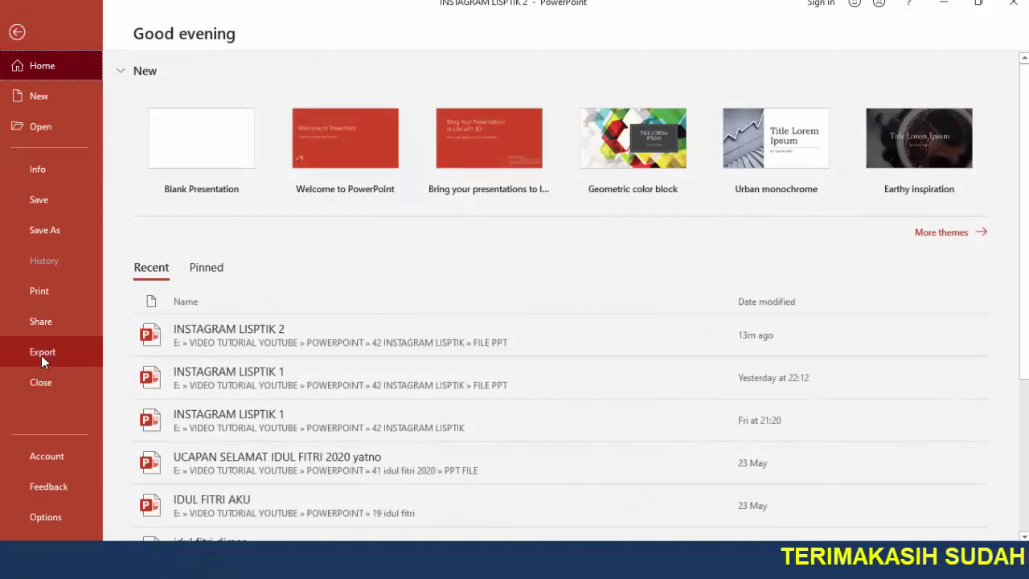
{"action": "left_click", "coordinate": [41, 354]}
{"action": "left_click", "coordinate": [257, 149]}
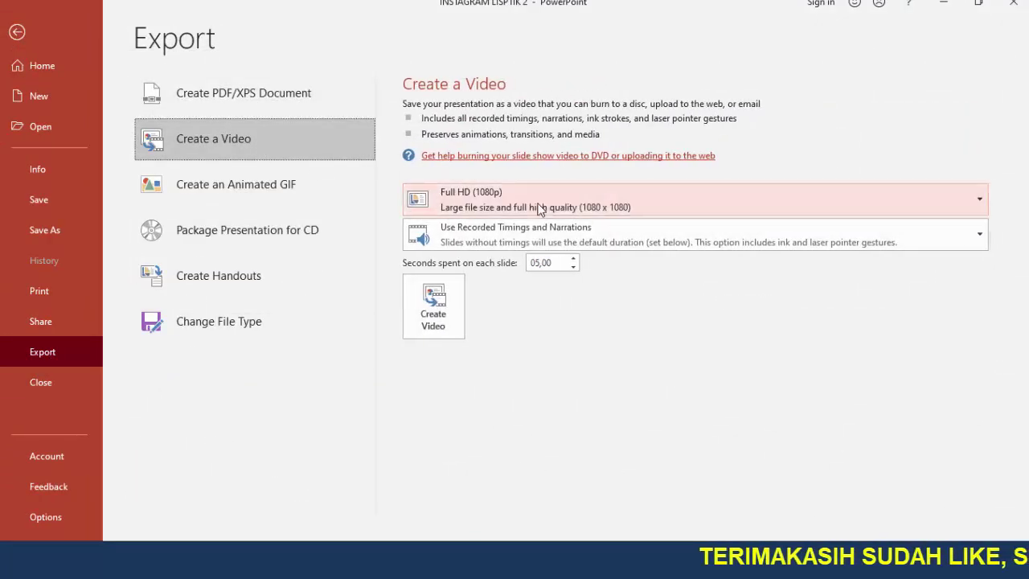
{"action": "left_click", "coordinate": [539, 208]}
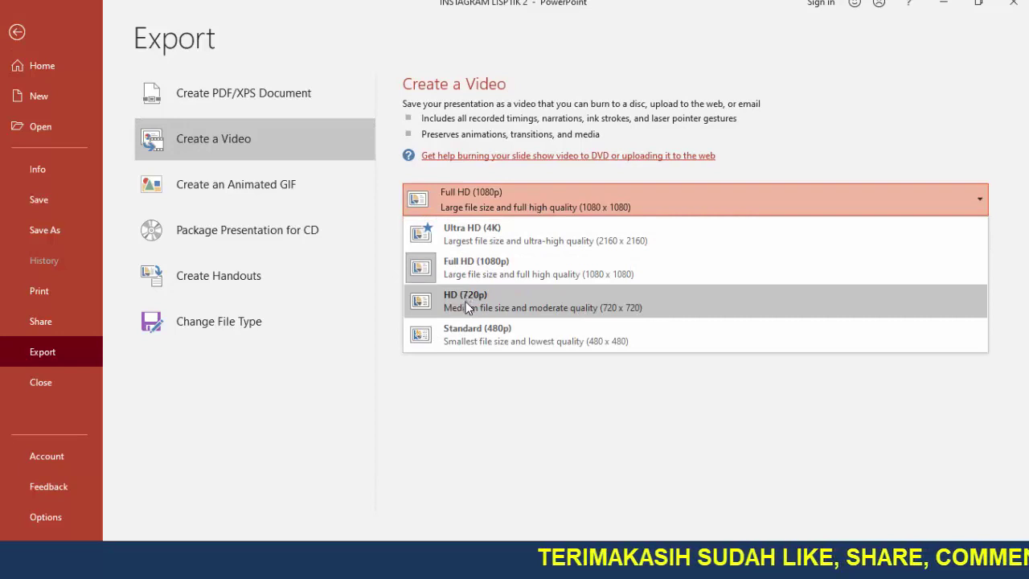
{"action": "left_click", "coordinate": [465, 301]}
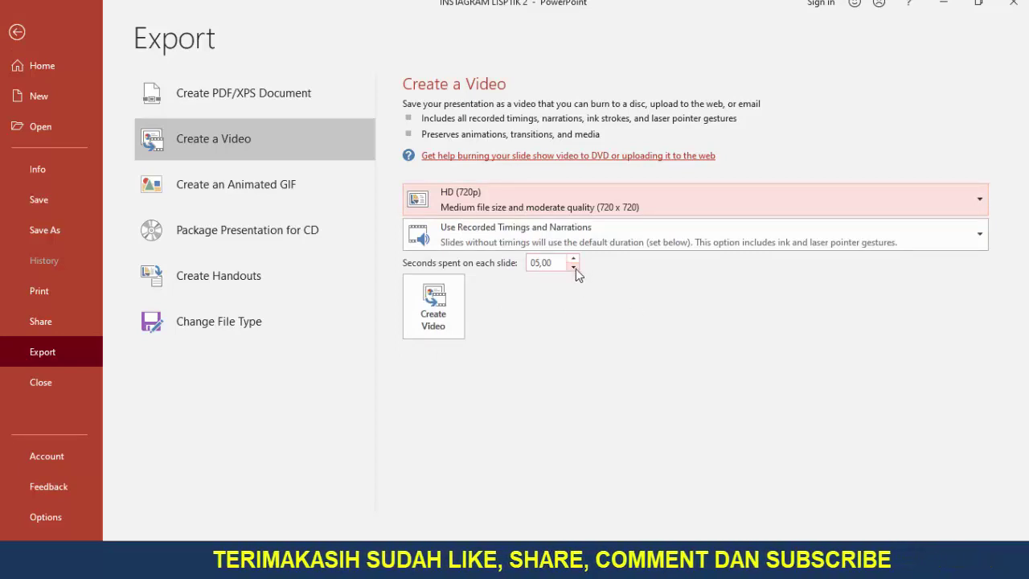
{"action": "double_click", "coordinate": [575, 268]}
{"action": "left_click", "coordinate": [574, 268]}
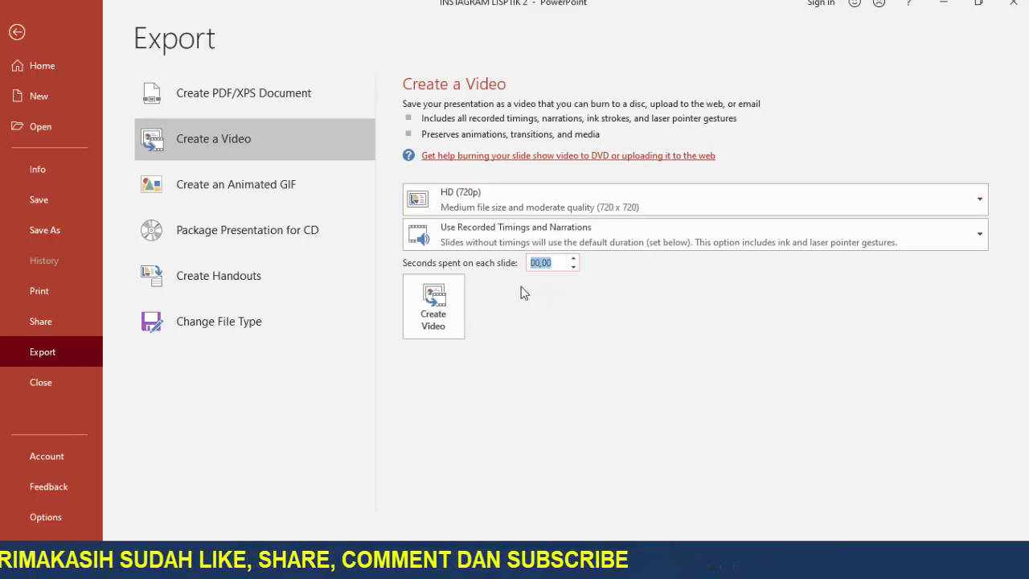
Step: Create the video and save it as MPEG-4 named INSTAGRAM LISPTIK 2
{"action": "left_click", "coordinate": [446, 320]}
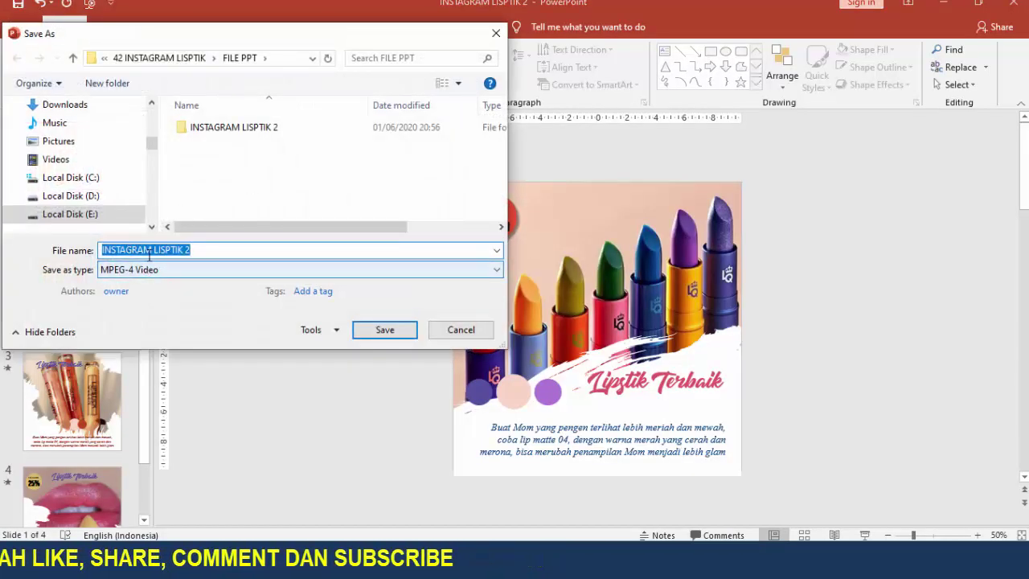
{"action": "left_click", "coordinate": [222, 250]}
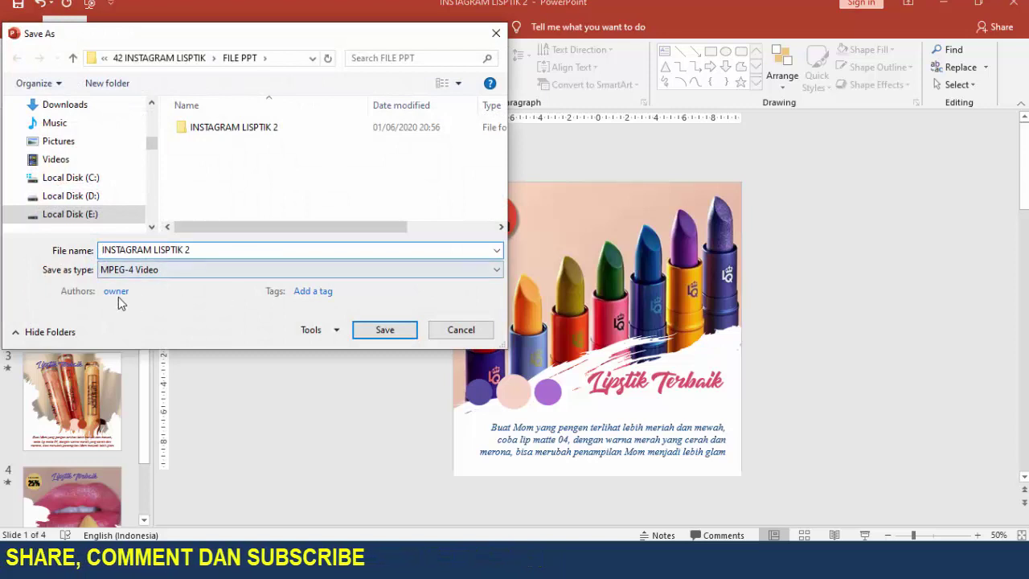
{"action": "left_click", "coordinate": [402, 332]}
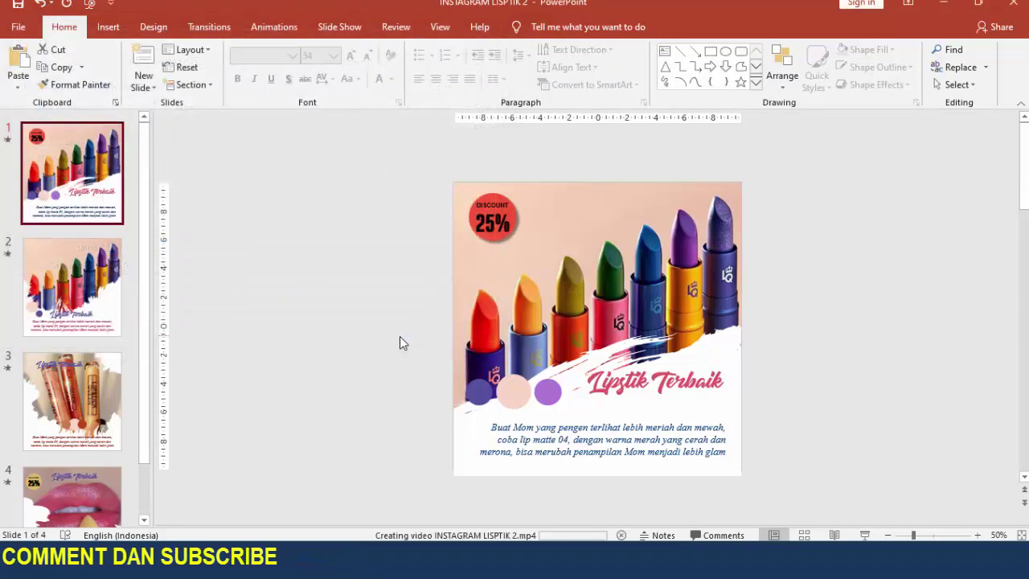